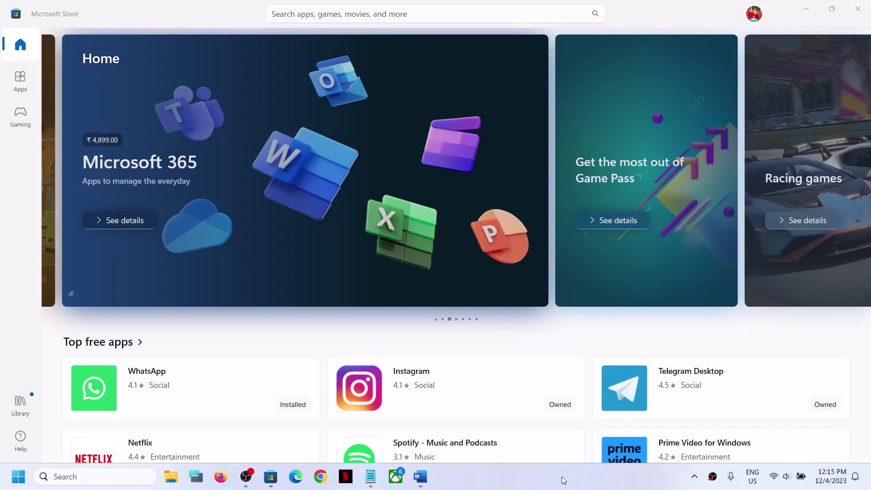
Review the Word document's title on Microsoft Store error code 0x80070422 and its Reset Windows Update Components heading
click(562, 218)
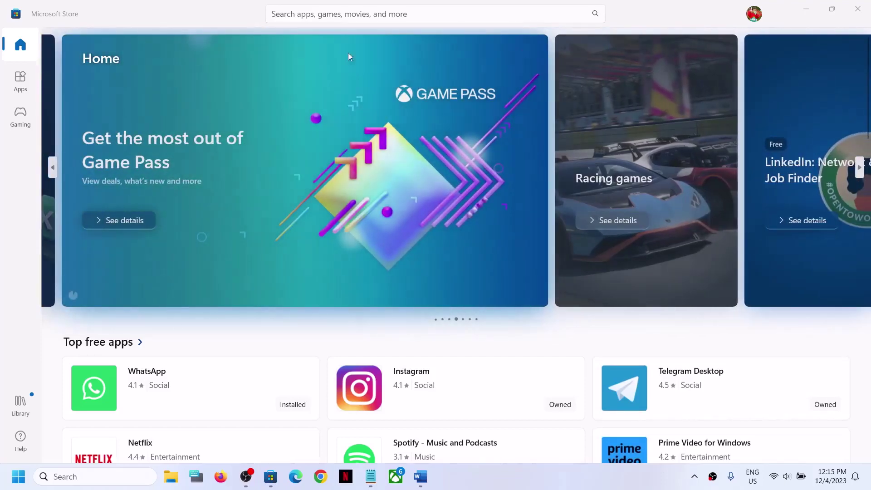
click(420, 477)
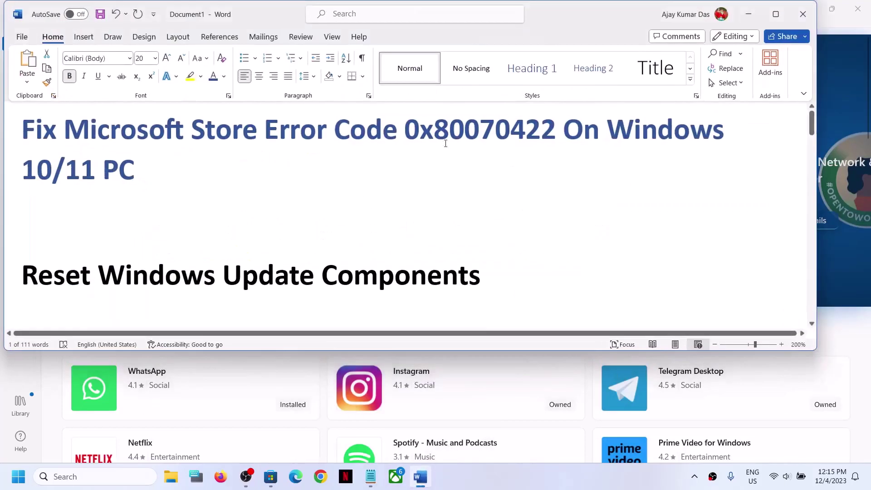
drag(413, 130, 556, 132)
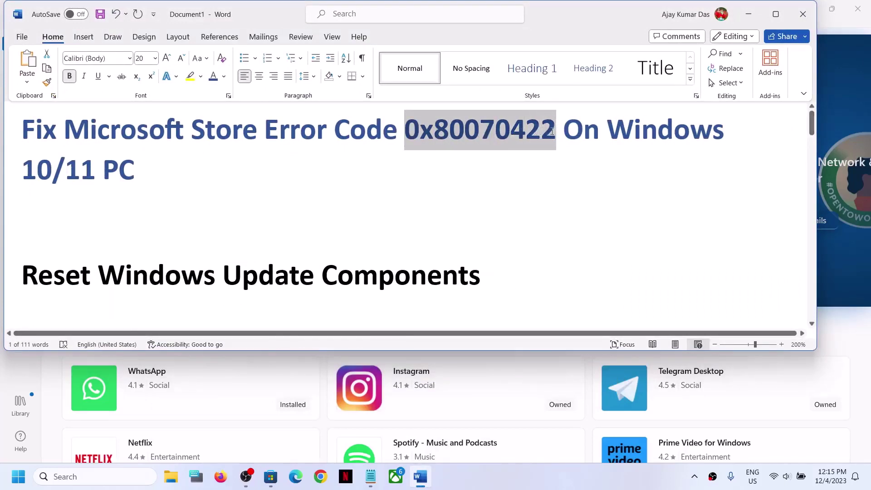
drag(266, 131, 562, 133)
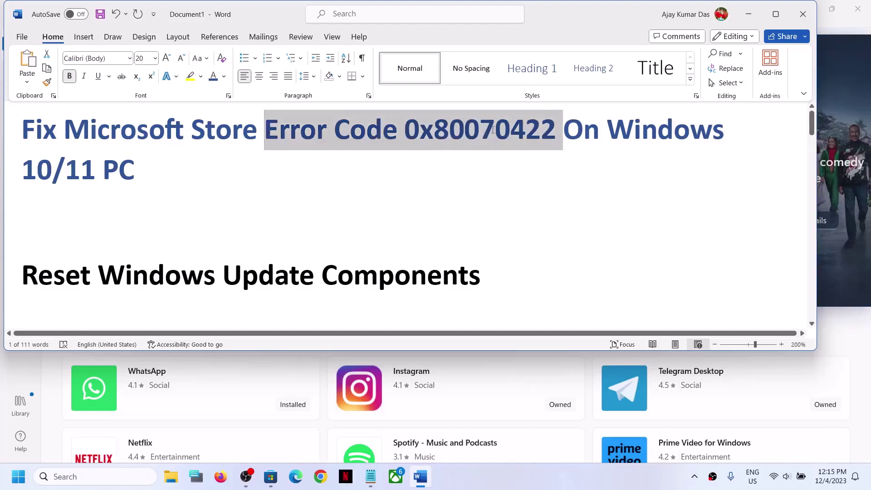
drag(64, 132, 257, 132)
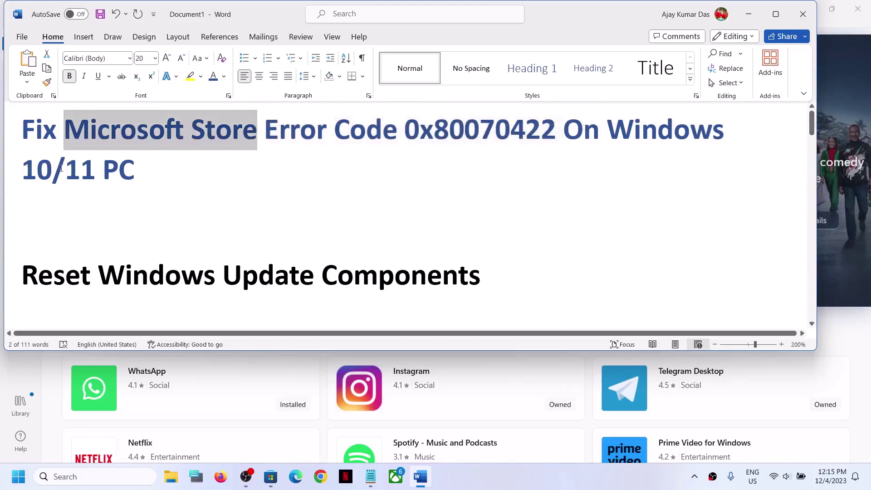
drag(61, 168, 135, 170)
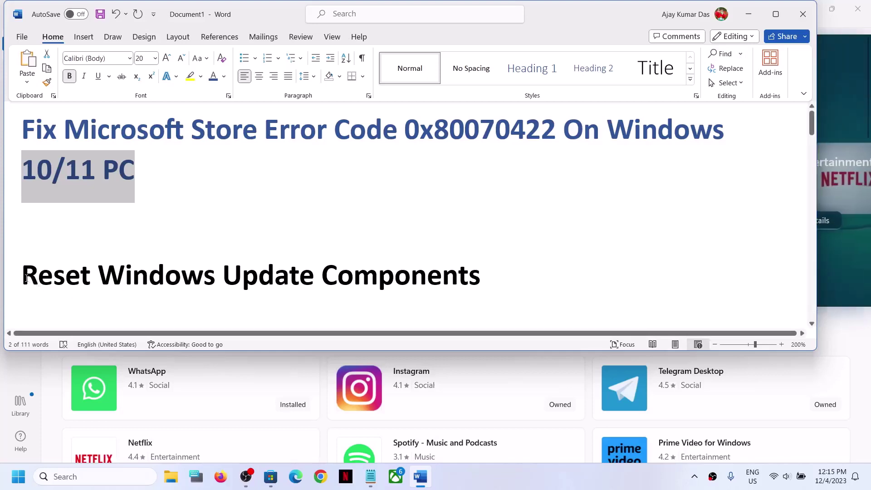
drag(25, 278, 476, 277)
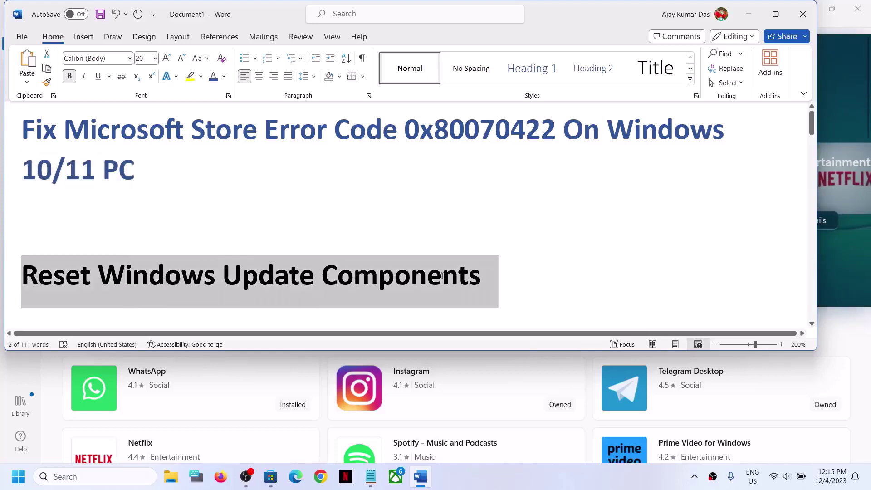
click(747, 17)
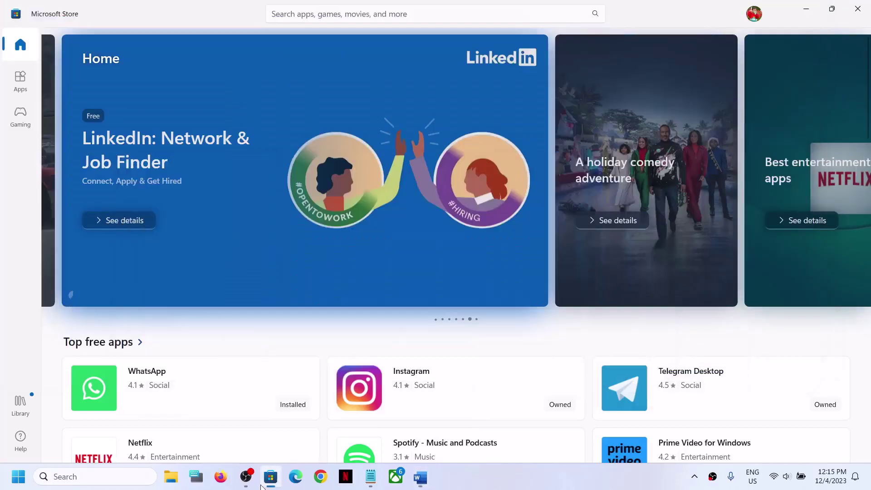
Search Windows for Notepad and open a blank document in it
click(102, 479)
text(note)
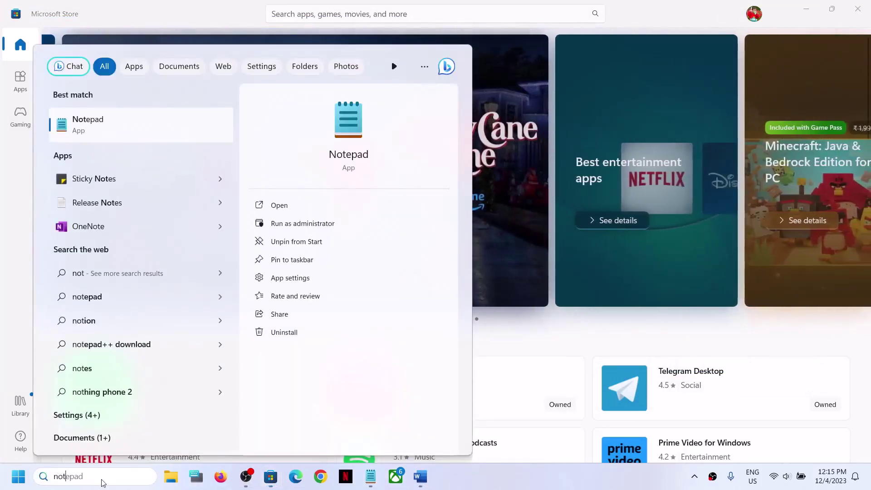
click(128, 134)
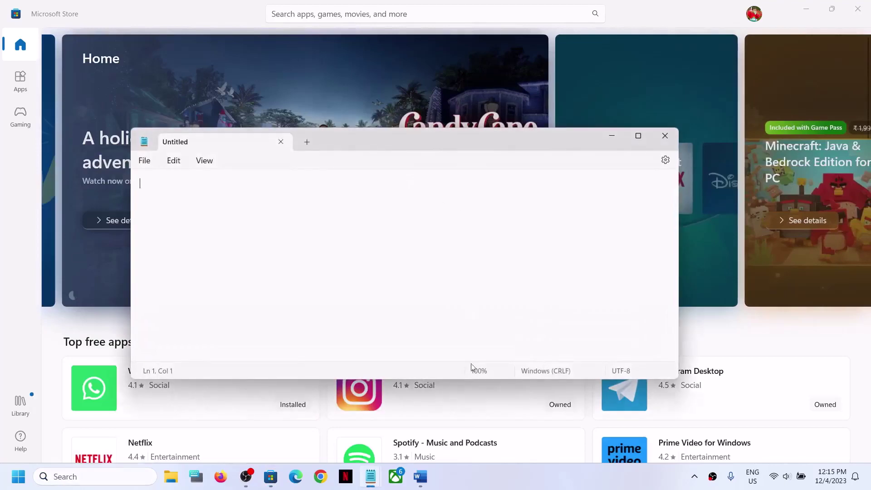
Copy the whole command list in the Word document, from "SC config trustedinstaller start=auto" to "net start appidsvc"
click(420, 476)
scroll(151, 195, down, 3)
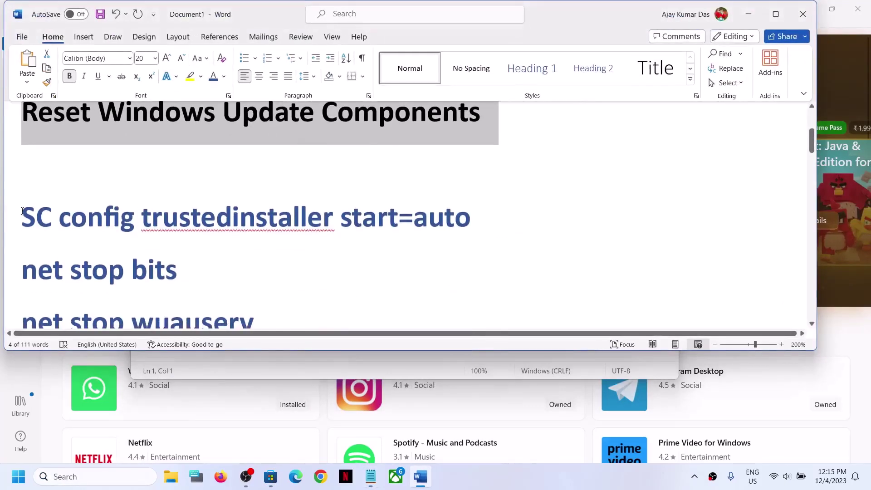
drag(21, 217, 243, 239)
scroll(175, 194, up, 1)
right_click(175, 194)
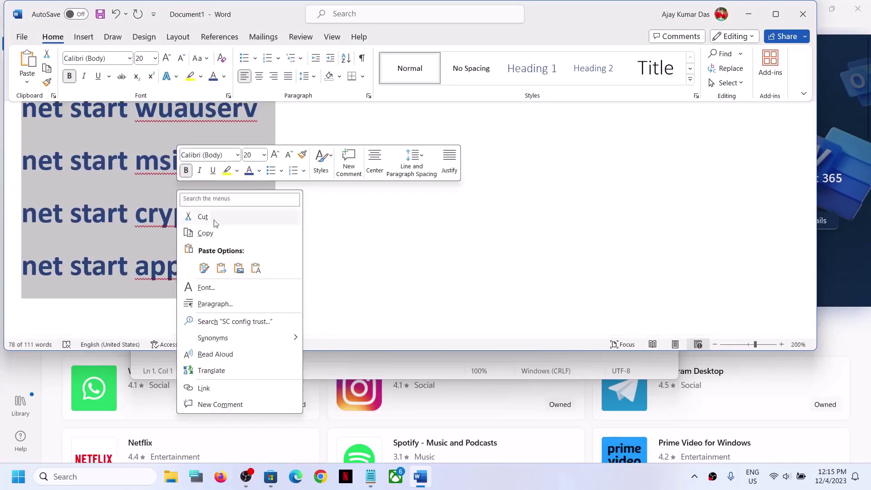
click(212, 233)
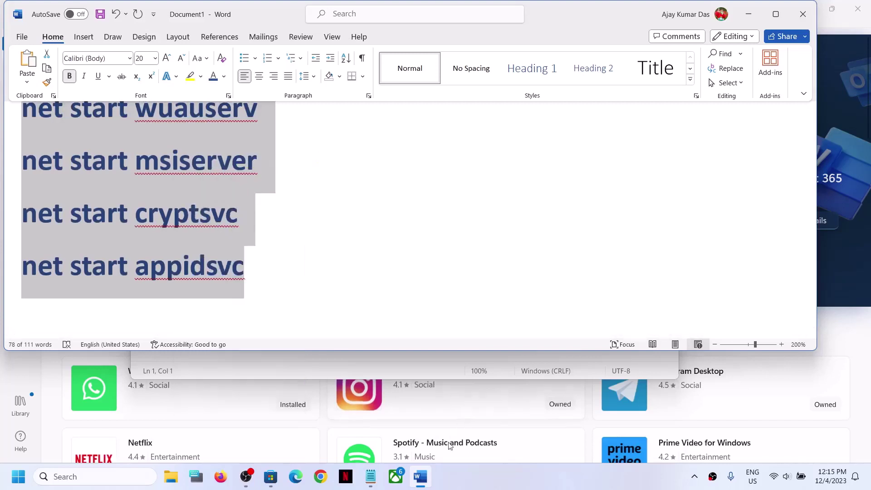
Paste the copied command list into the blank Notepad document
click(332, 365)
right_click(185, 208)
click(206, 286)
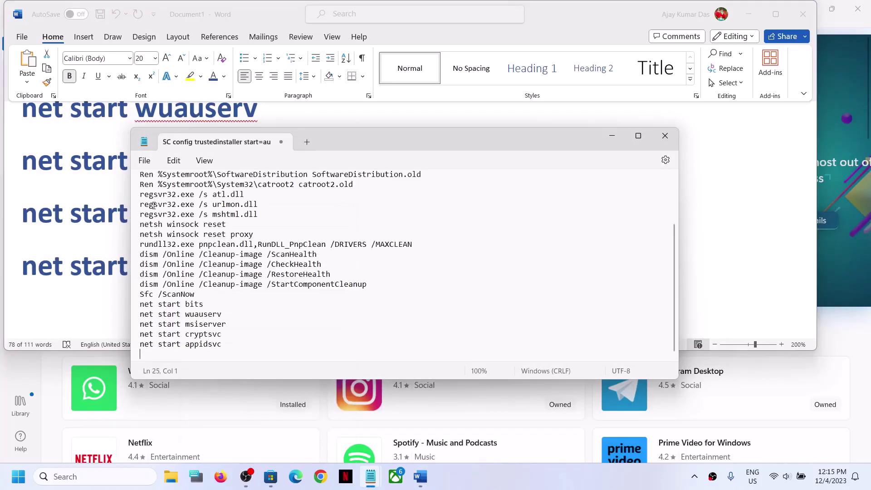
Start saving the Notepad file to the Desktop, naming it Wufix.bat with the name copied from the Word instructions
click(144, 160)
click(162, 252)
click(171, 262)
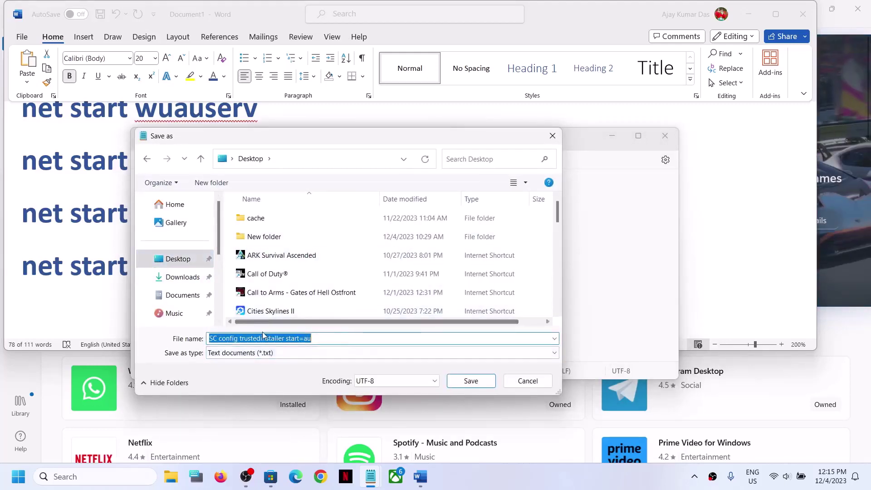
key(alt+Tab)
scroll(241, 282, down, 2)
scroll(241, 282, down, 1)
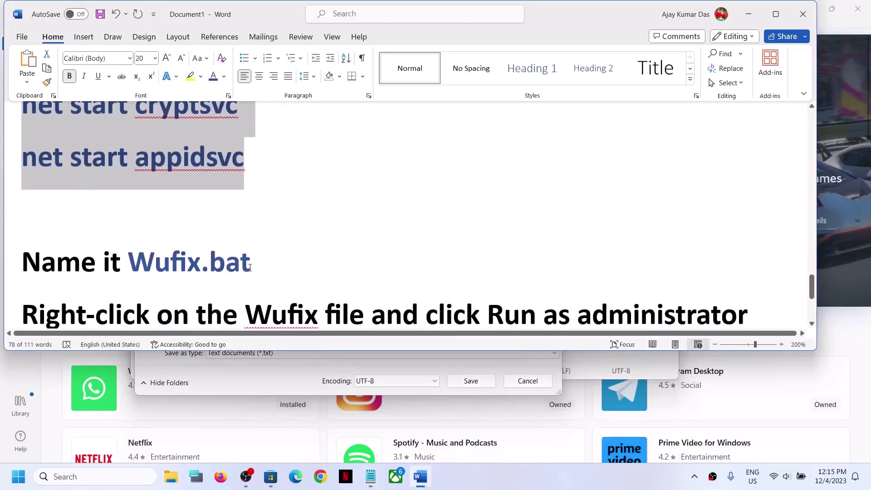
drag(249, 267, 128, 266)
right_click(169, 266)
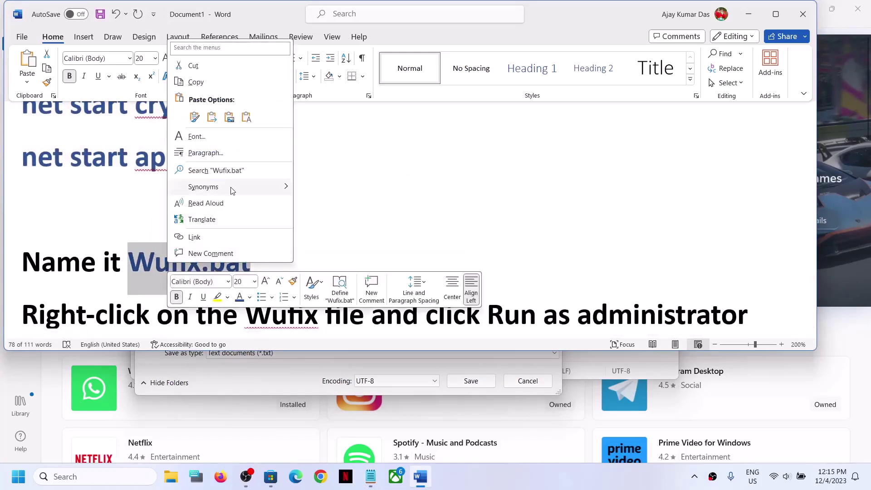
click(196, 81)
key(alt+Tab)
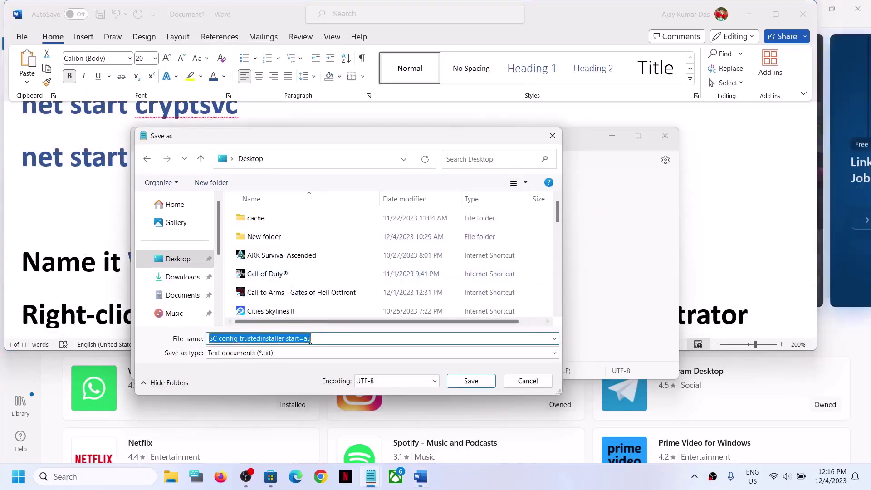
key(ctrl+v)
Save the batch file with the All files type and close Notepad
click(245, 359)
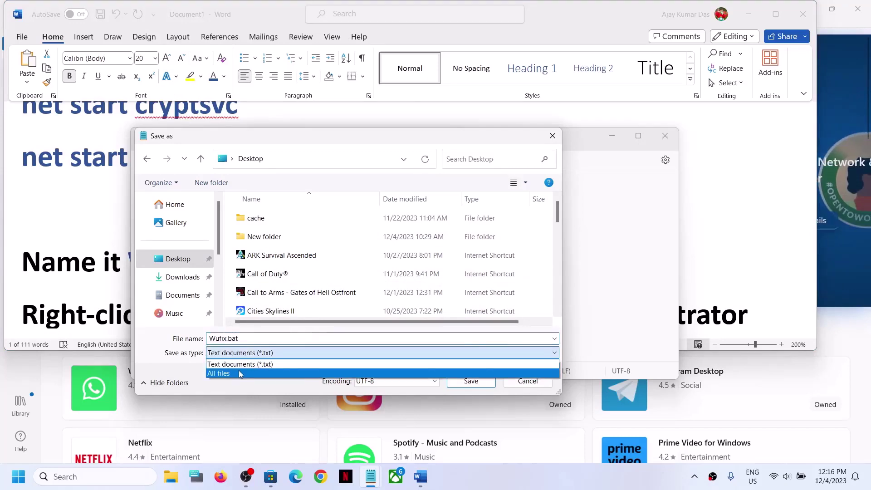
click(239, 375)
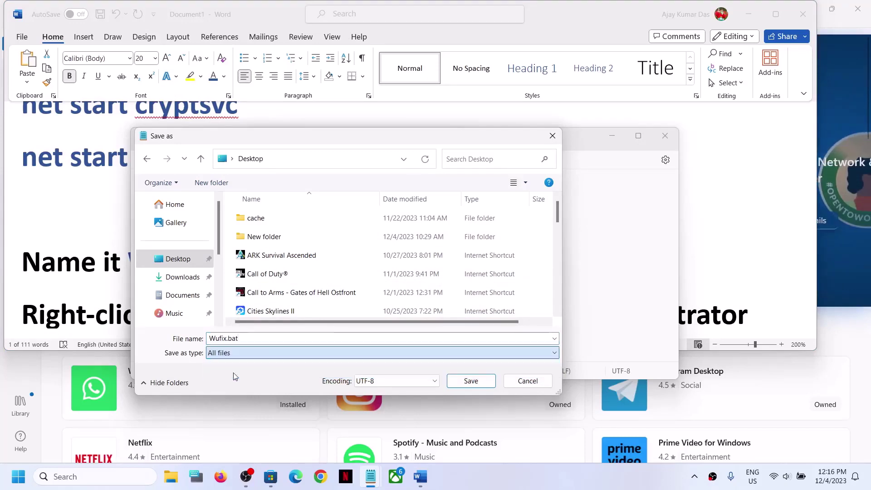
click(474, 384)
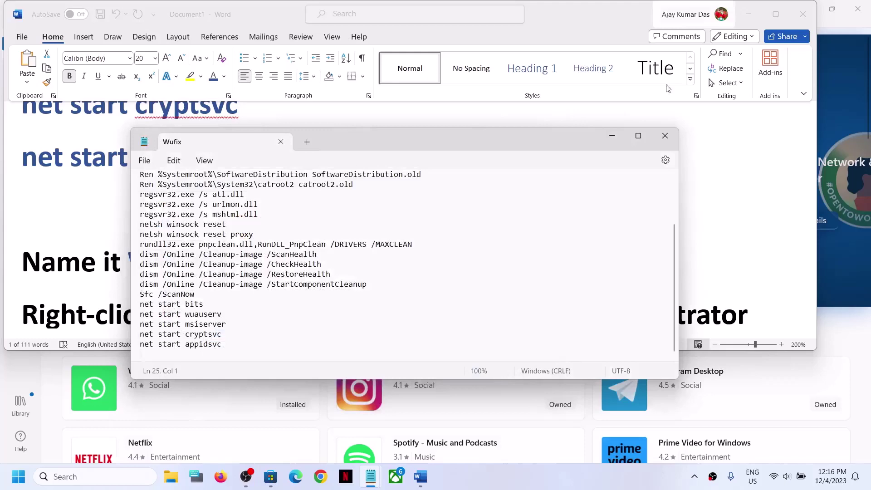
click(665, 135)
Show the desktop and run the Wufix batch file as administrator
key(super+d)
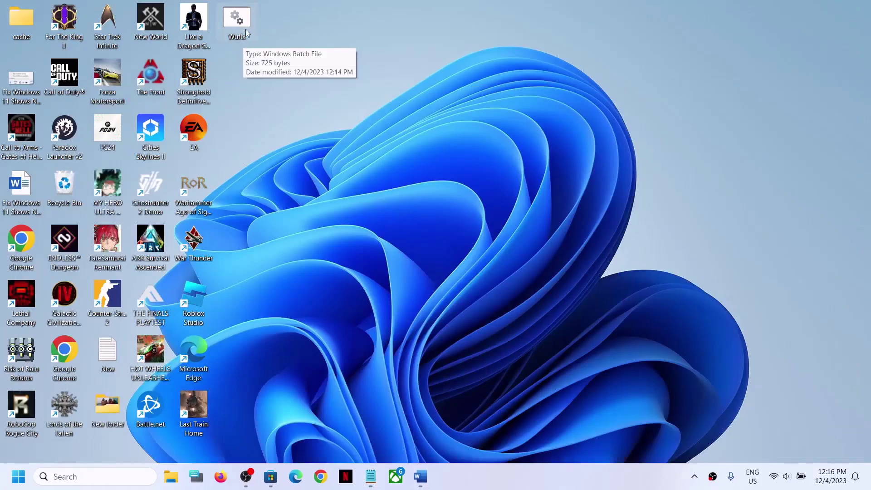
right_click(240, 25)
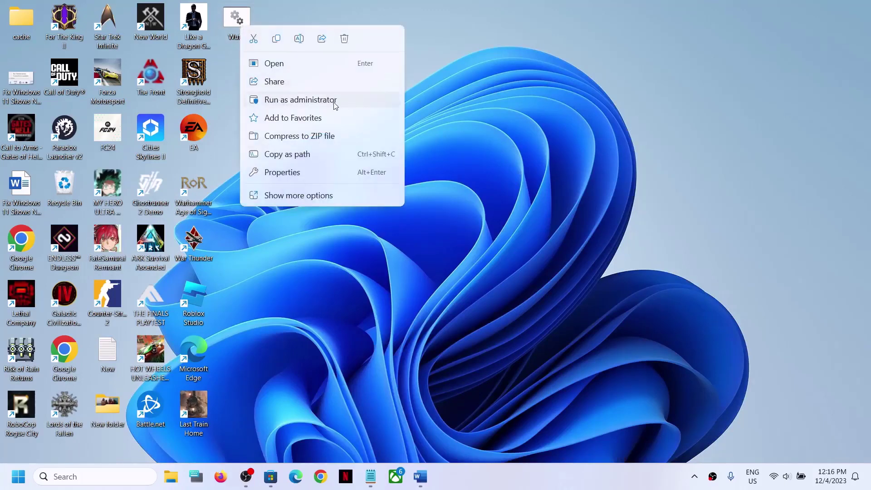
right_click(234, 17)
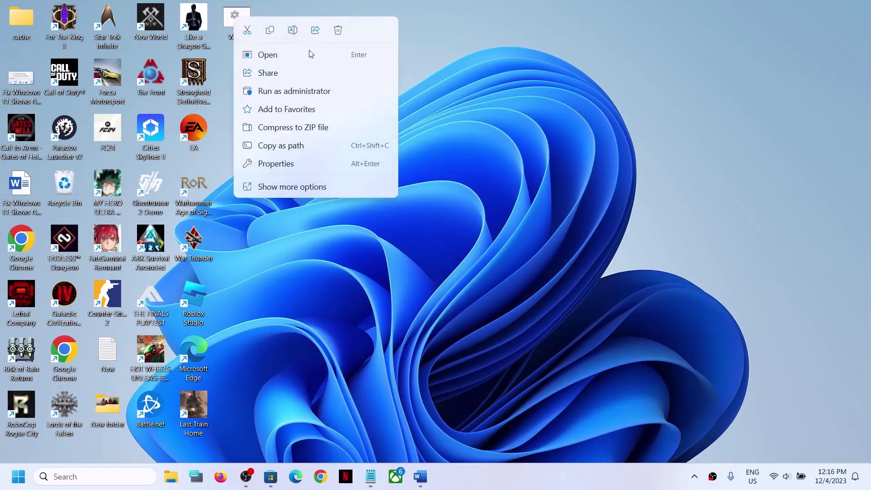
click(455, 376)
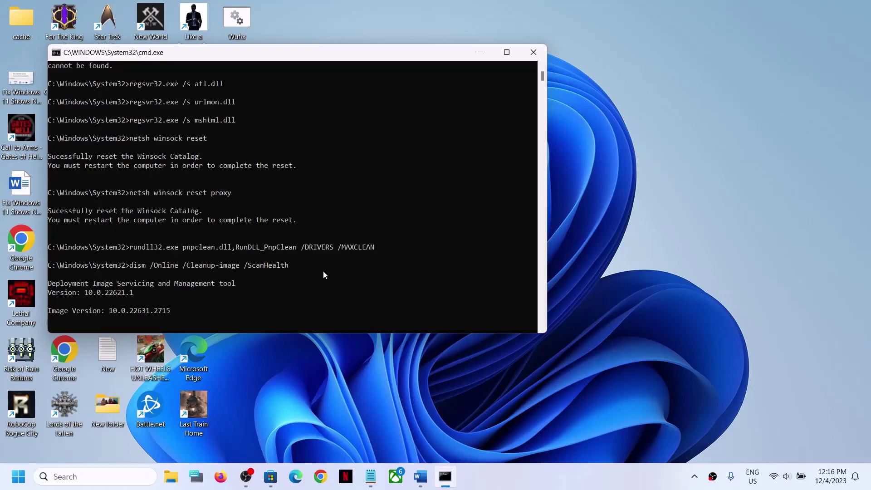
Examine the output of the running Wufix script, from the Winsock resets to the DISM ScanHealth scan
scroll(288, 289, up, 1)
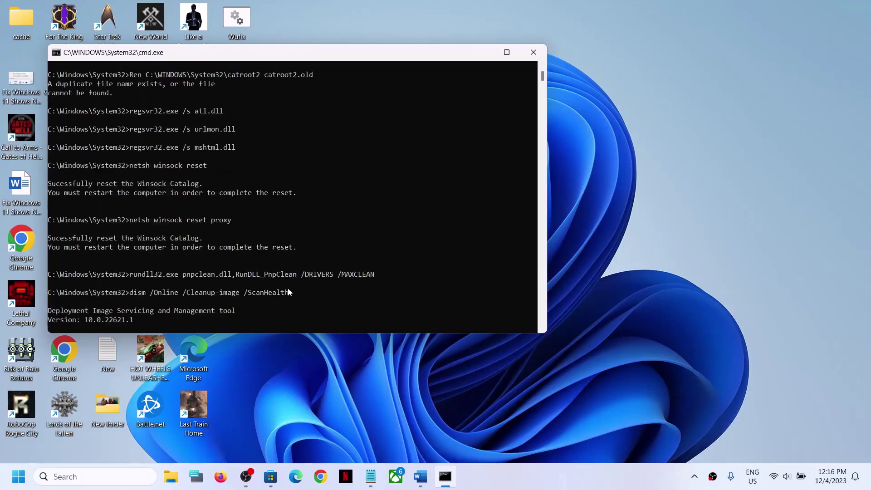
scroll(290, 272, up, 1)
scroll(290, 269, down, 2)
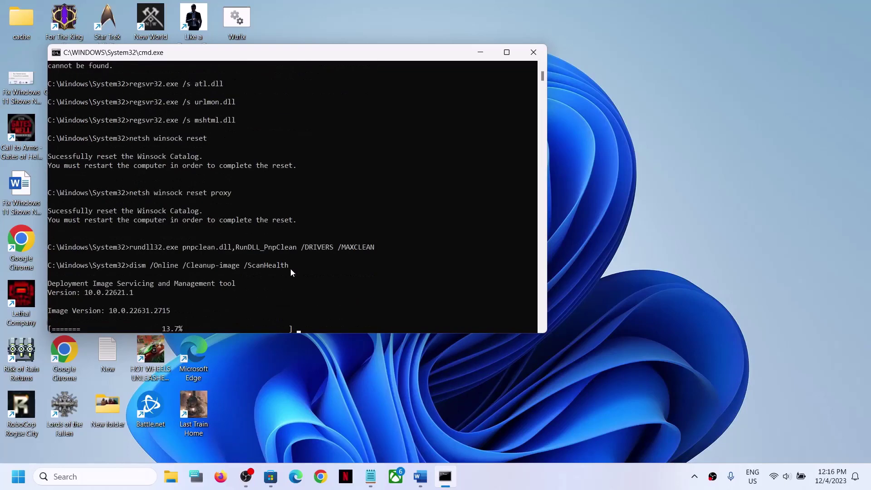
scroll(292, 267, up, 1)
scroll(294, 265, down, 2)
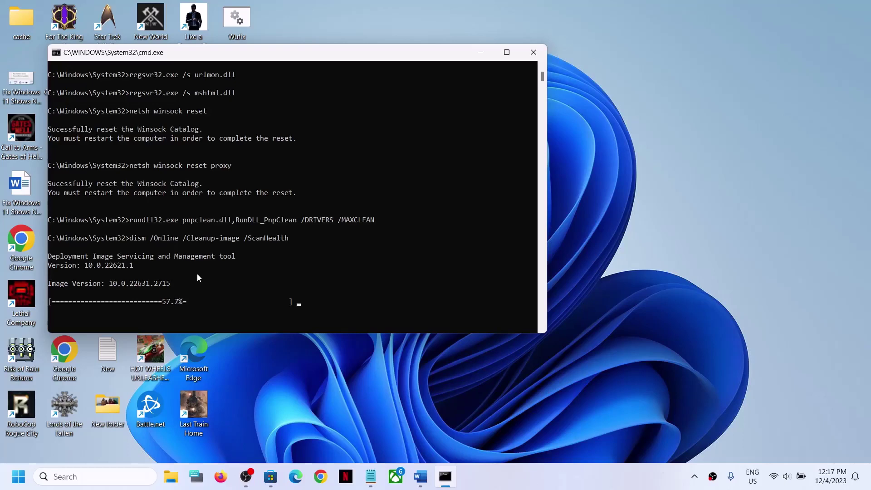
click(18, 476)
click(330, 437)
click(593, 403)
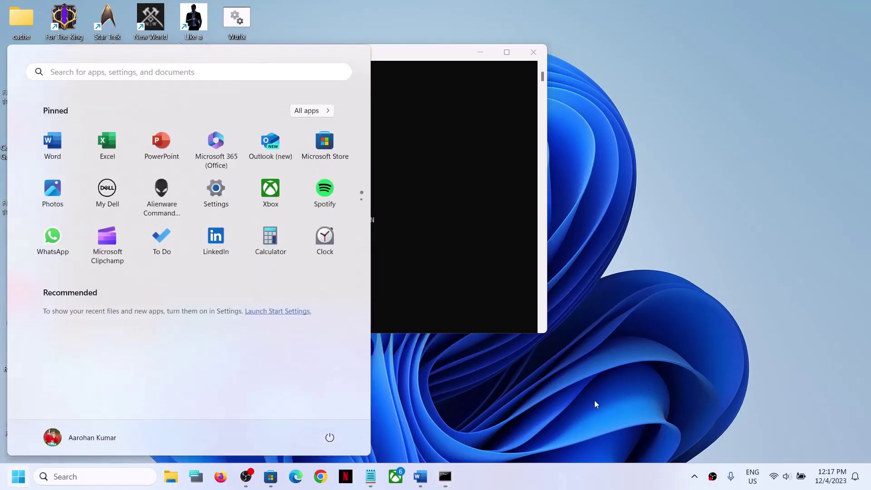
Open the Windows Update page in Windows Settings
click(19, 476)
click(214, 194)
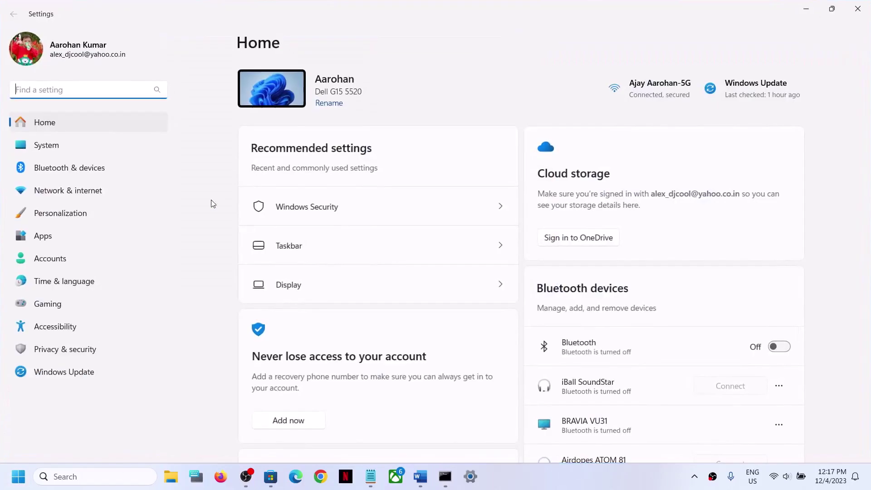
click(51, 377)
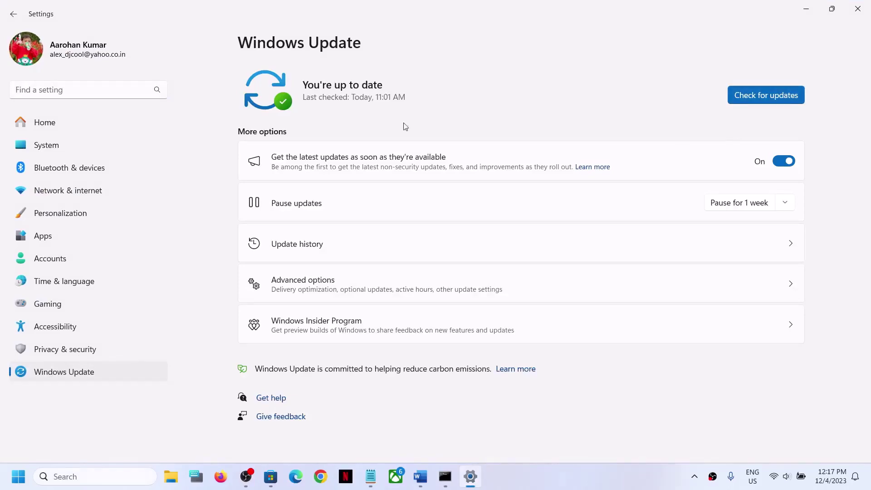
Switch to Microsoft Store, then bring up the Word document and return to its title with the error code
click(271, 476)
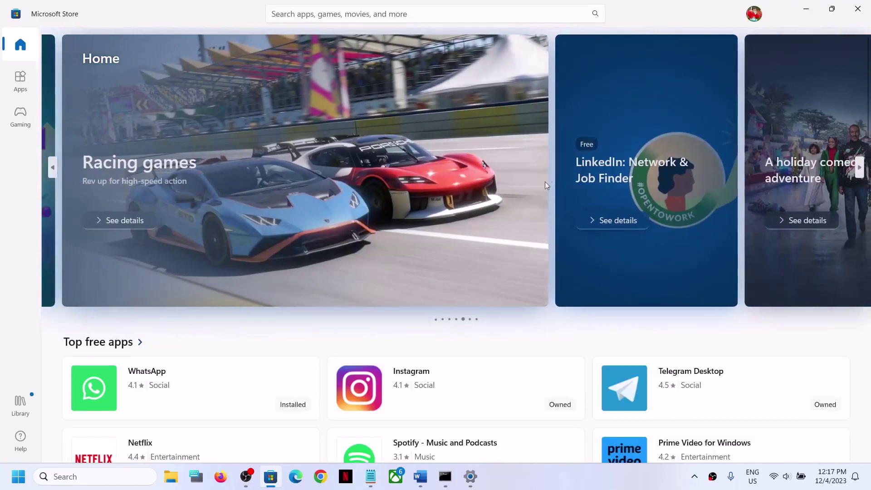
click(421, 476)
scroll(399, 199, up, 5)
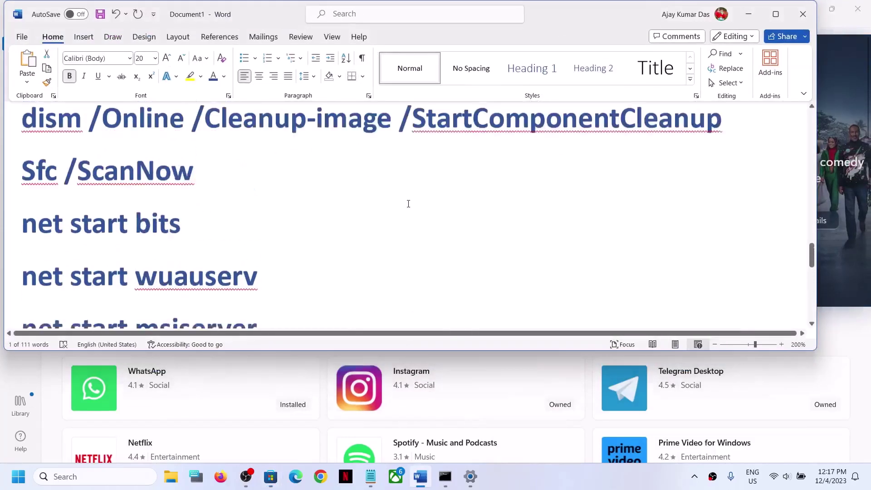
drag(812, 253, 811, 130)
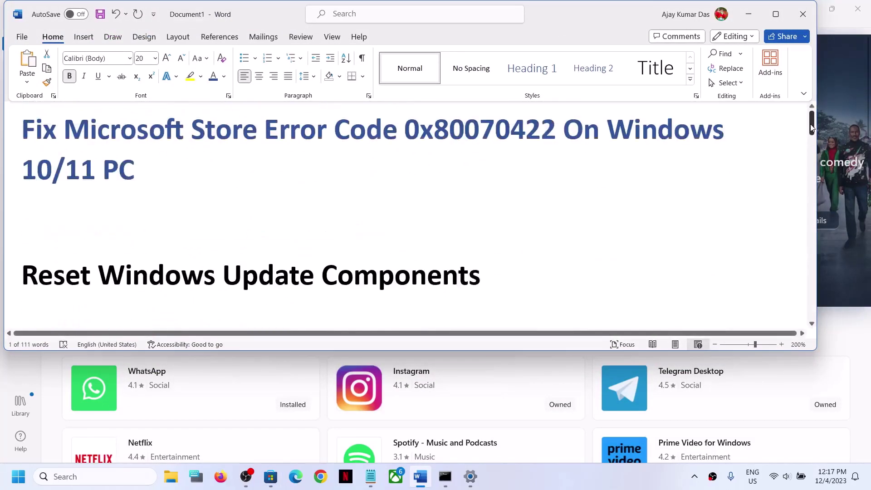
double_click(525, 140)
click(609, 466)
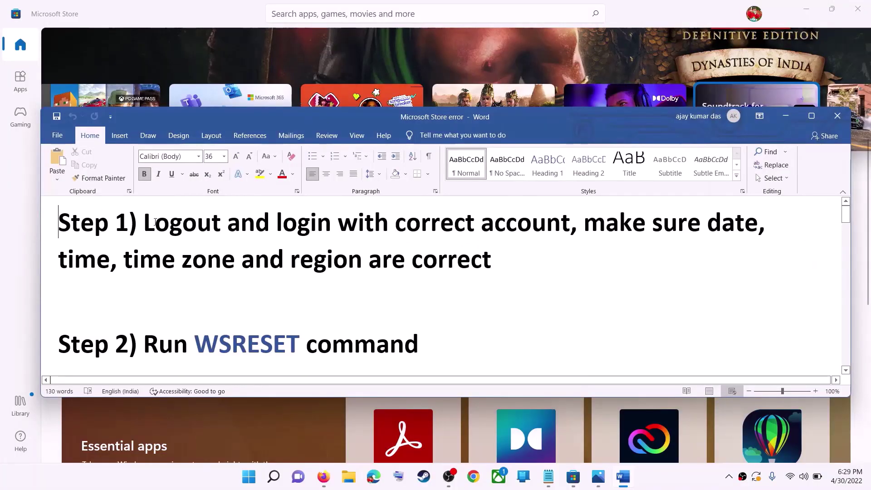
Highlight the logout instruction in the Word document, then sign out of Microsoft Store and sign in again
drag(144, 223, 570, 224)
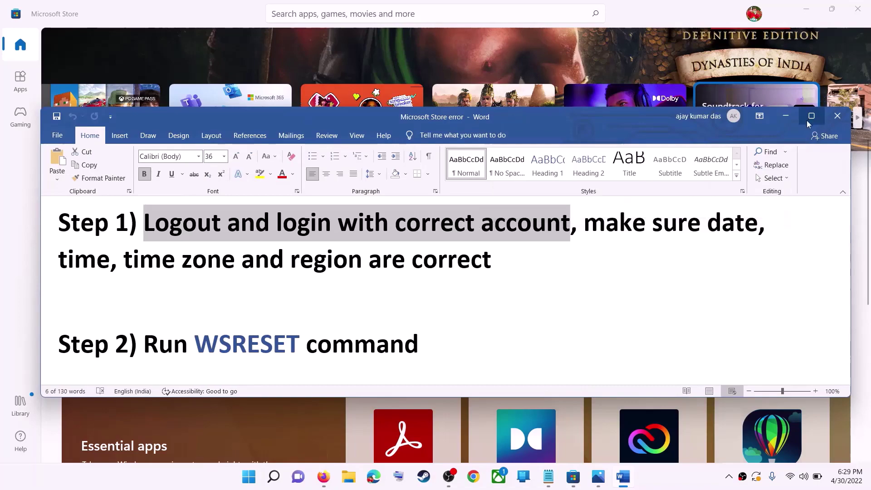
click(786, 116)
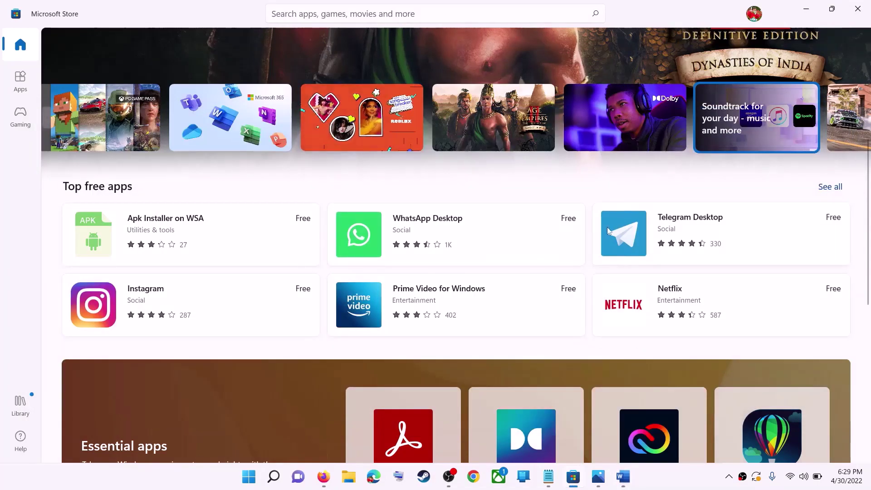
scroll(607, 226, up, 5)
scroll(638, 278, down, 1)
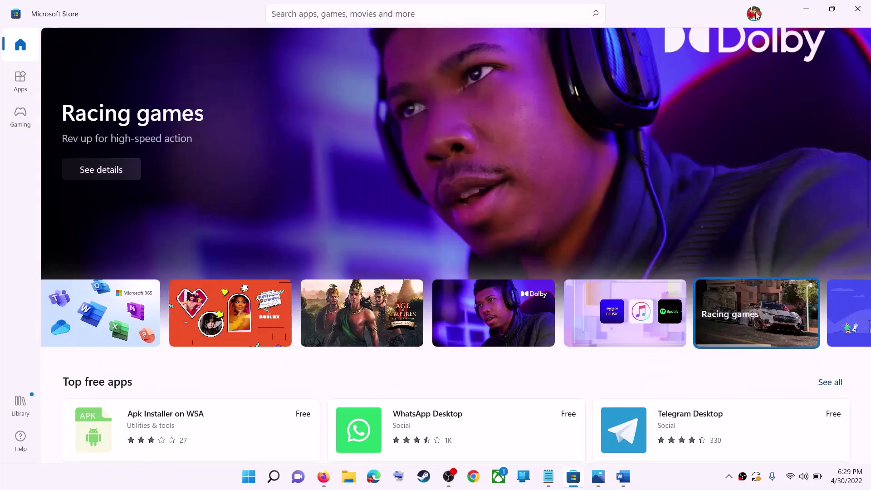
click(754, 16)
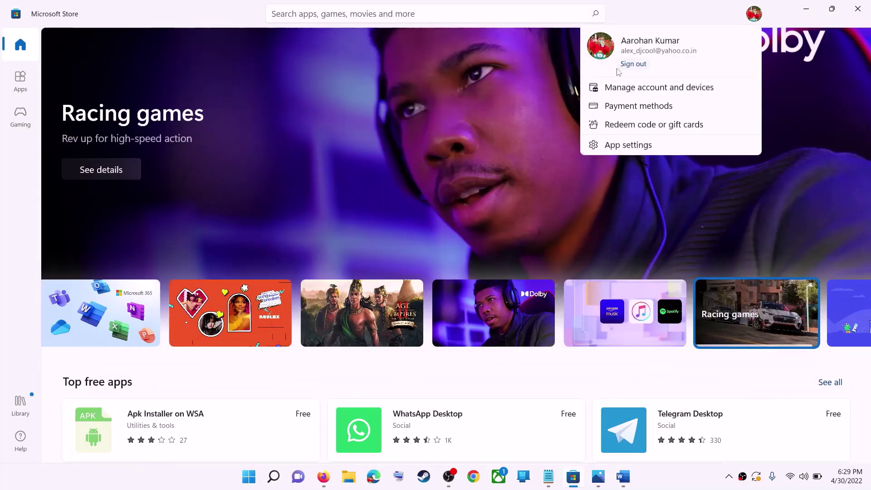
click(632, 64)
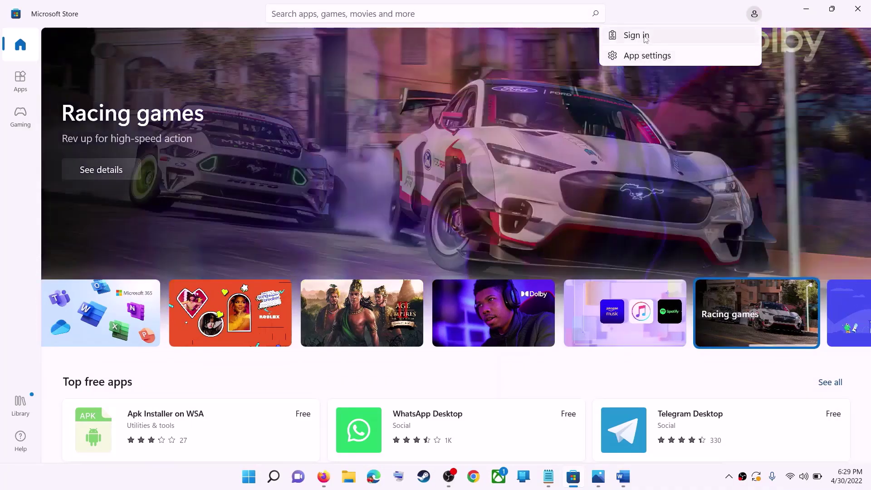
click(646, 39)
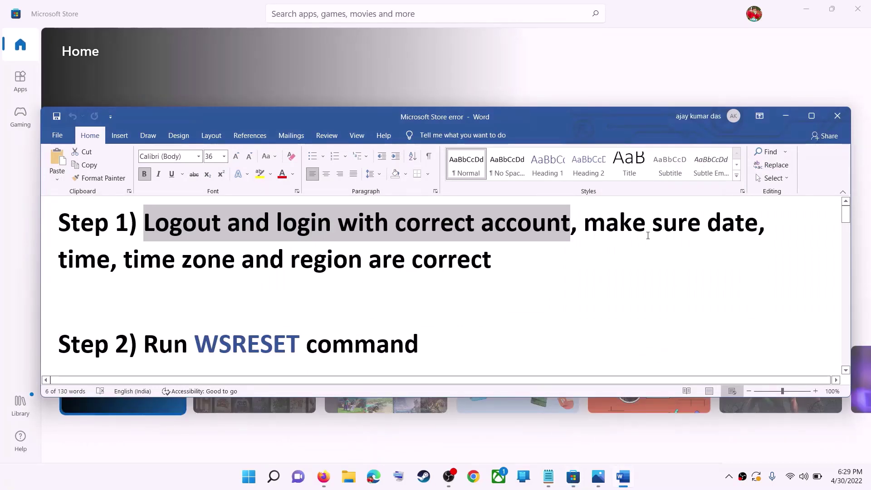
Highlight the date and region instruction, then open the Date & time settings and check the automatic time and time zone options
drag(572, 225, 491, 263)
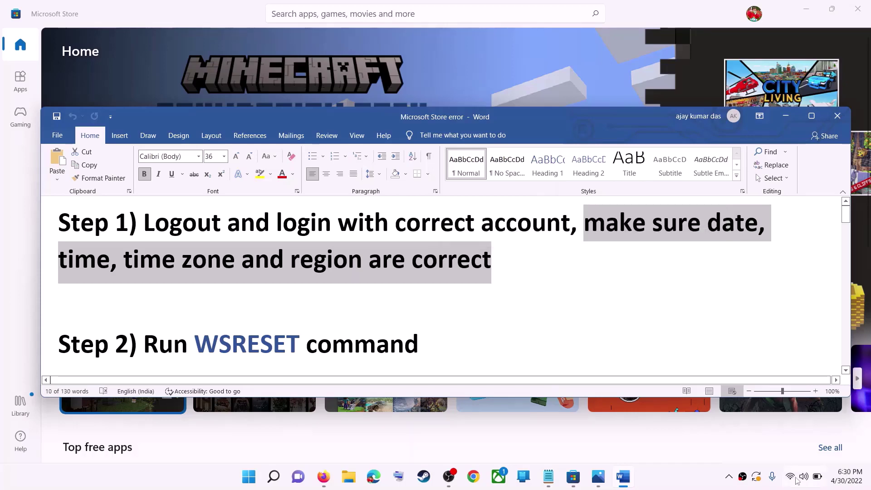
right_click(846, 477)
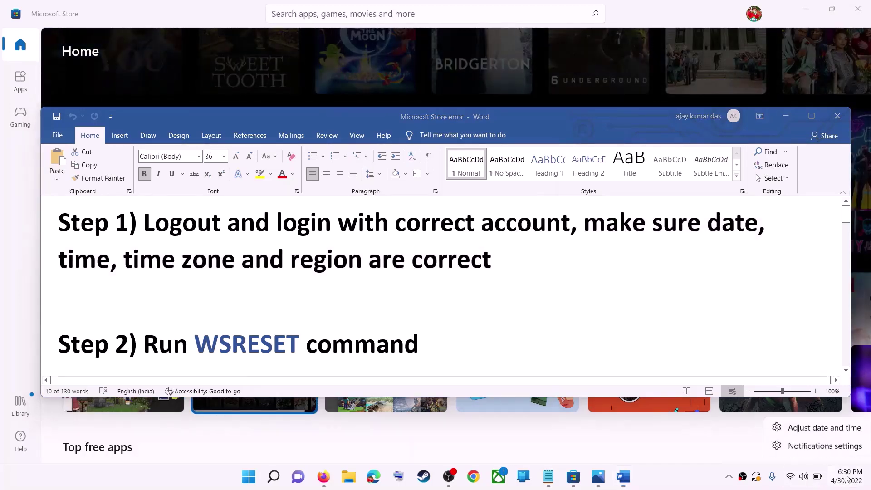
key(Escape)
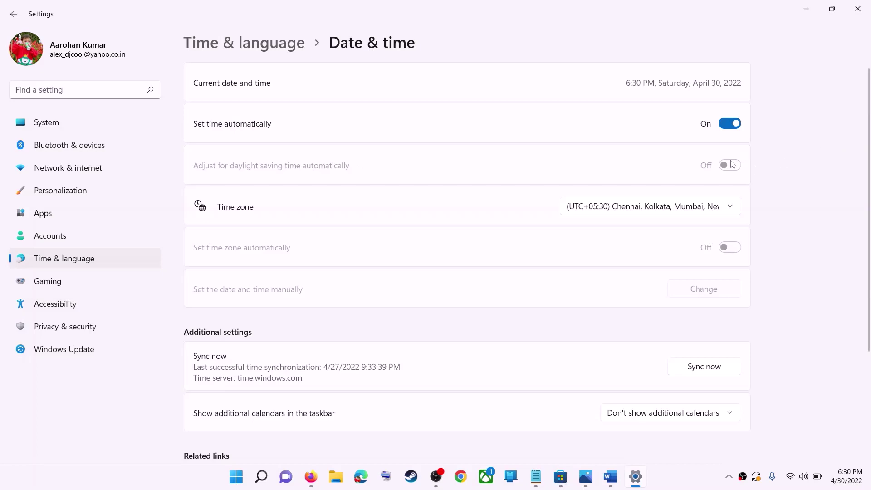
click(641, 216)
click(665, 208)
scroll(779, 245, down, 4)
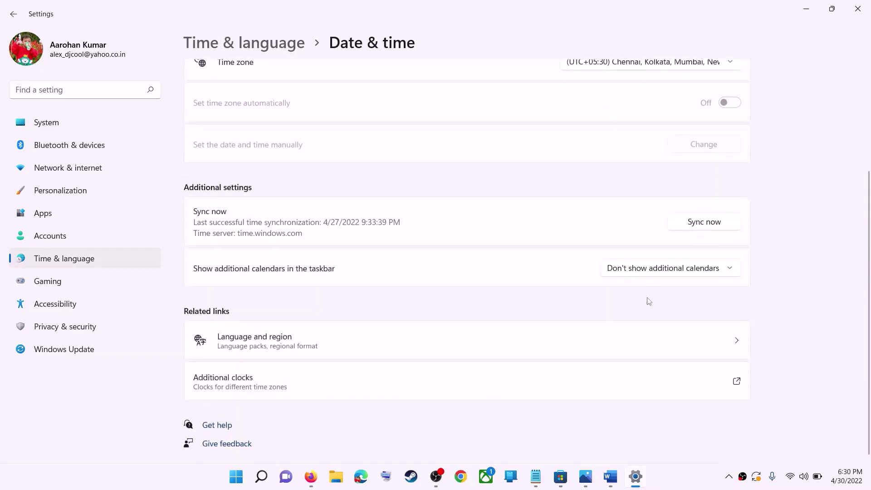
scroll(649, 302, up, 2)
scroll(645, 303, down, 2)
scroll(387, 266, up, 3)
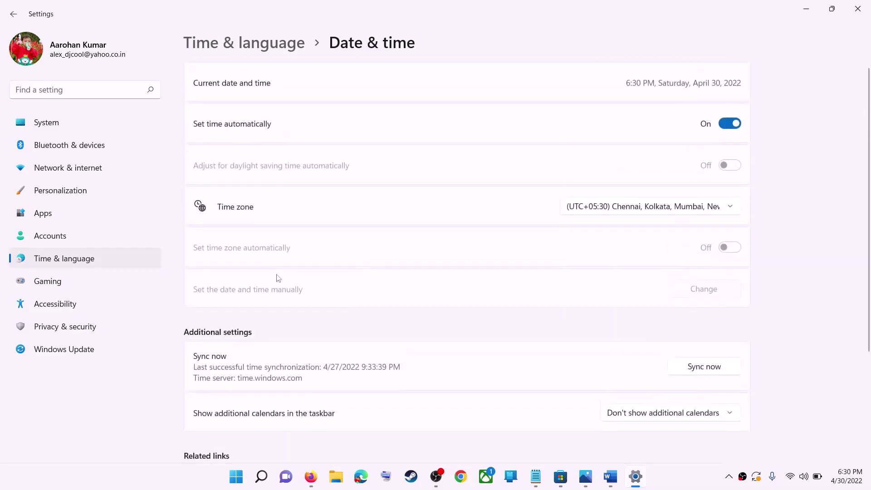
Check the country or region choice in the Language & region settings, then close Settings
click(60, 260)
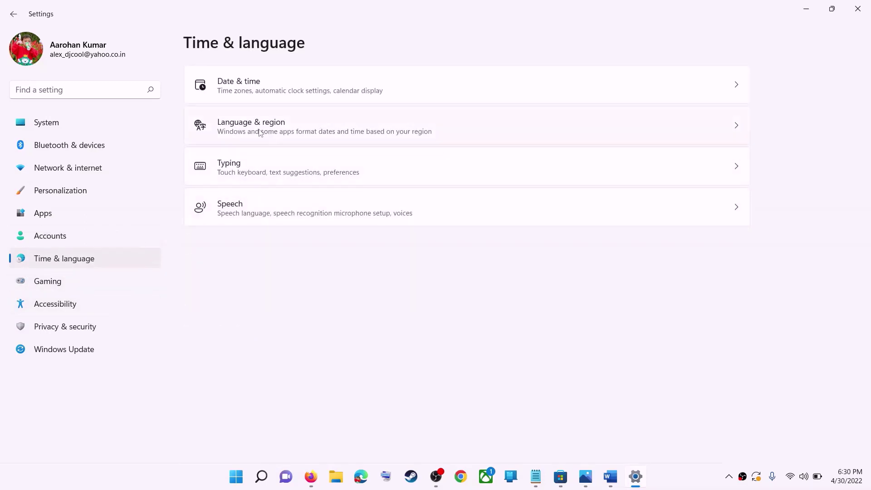
click(653, 136)
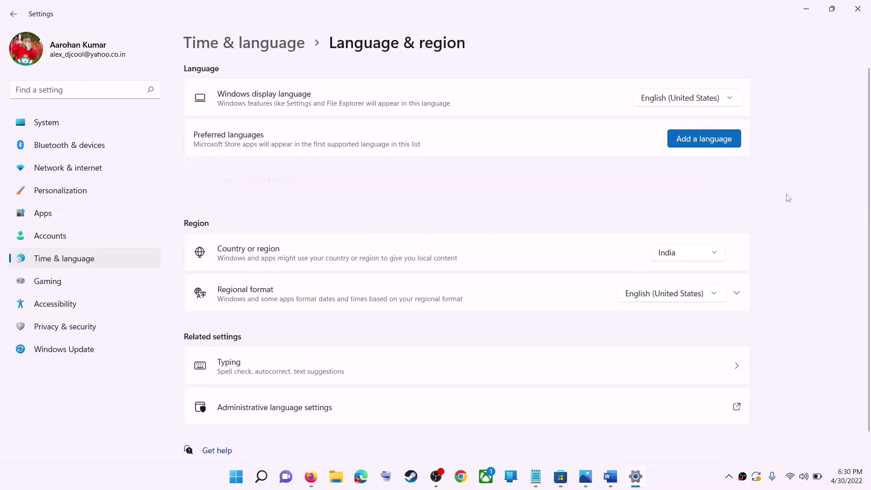
click(694, 253)
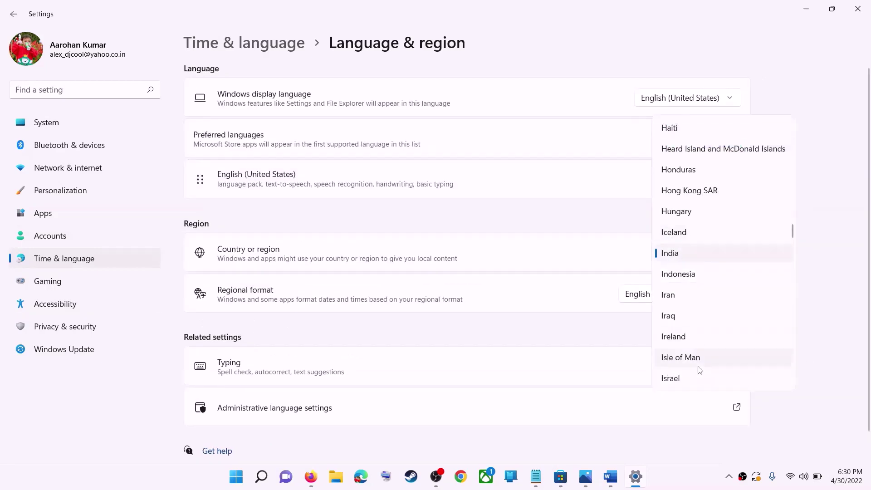
click(846, 236)
click(864, 14)
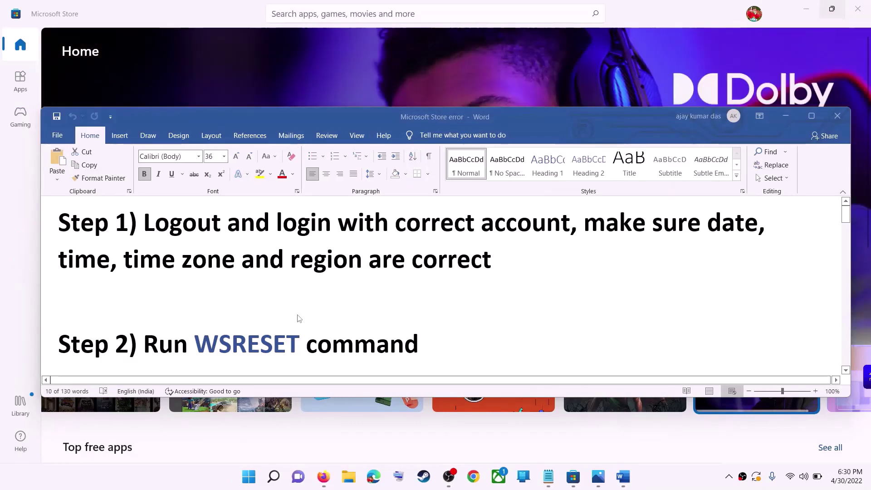
Copy WSRESET from step 2 of the Word document, run it as a command from Windows search, and maximize the reopened Store
key(alt+Tab)
scroll(268, 319, down, 1)
double_click(268, 319)
key(ctrl+c)
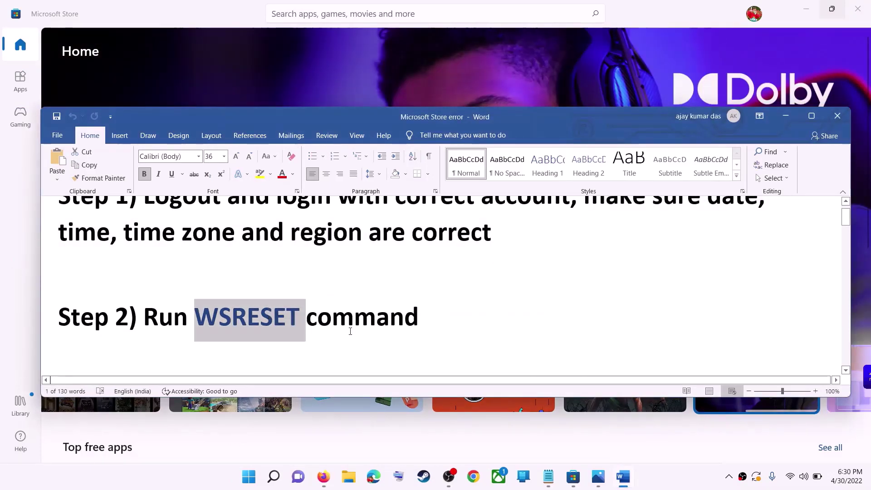
click(260, 478)
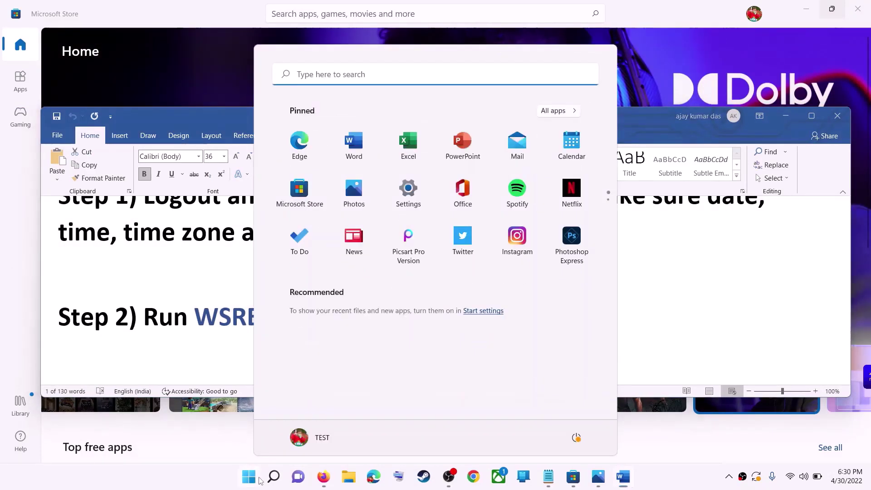
key(ctrl+v)
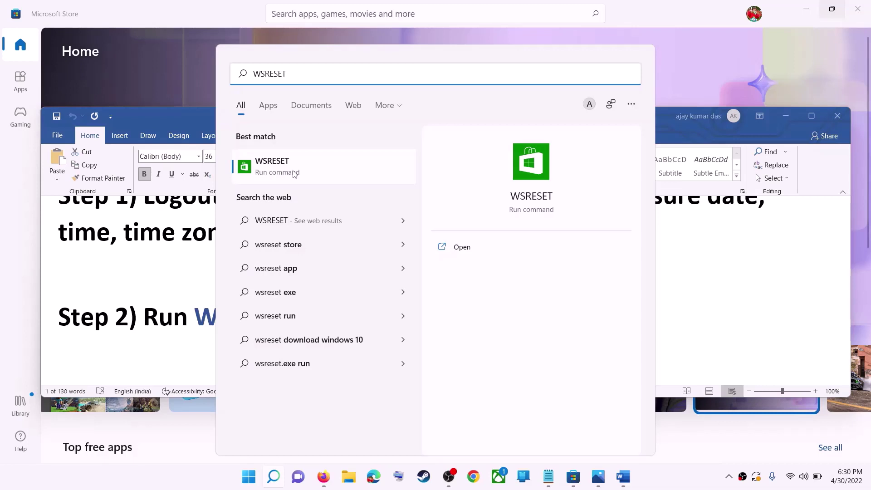
click(295, 174)
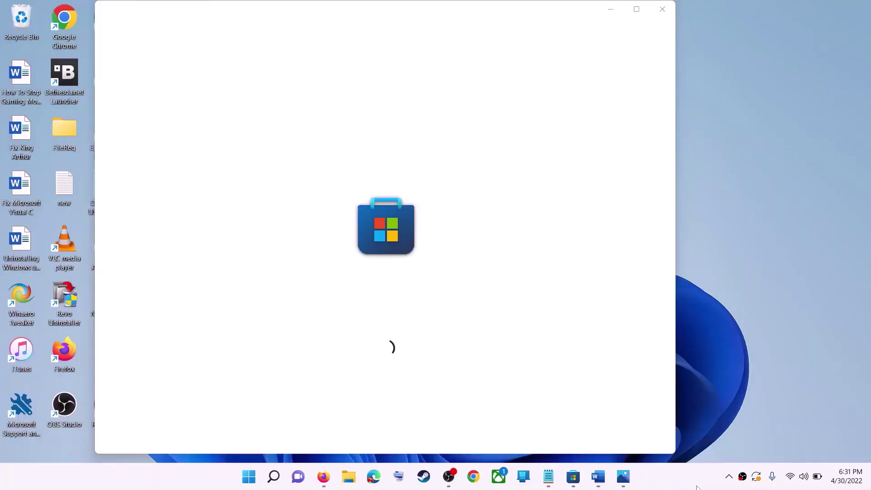
click(636, 9)
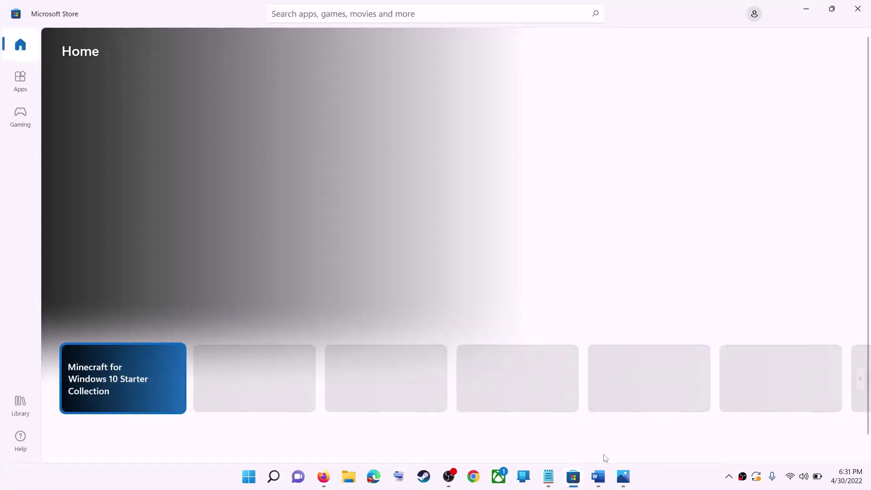
Highlight the repair/reset instruction in step 3 of the Word document, then find Microsoft Store through Windows search and open its app settings
click(599, 476)
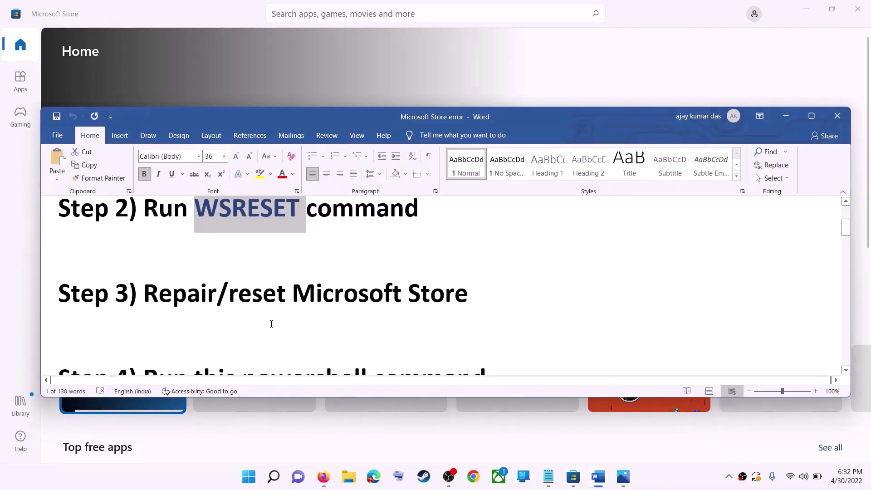
drag(229, 294, 473, 295)
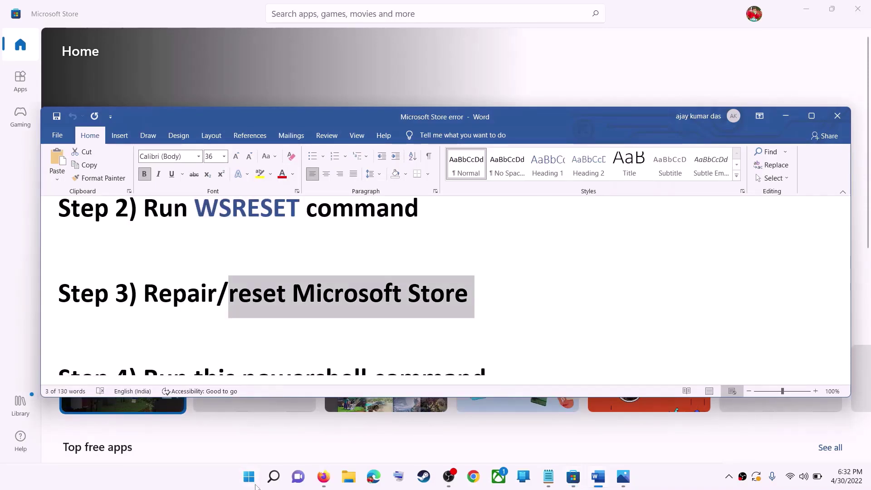
click(274, 476)
text(store)
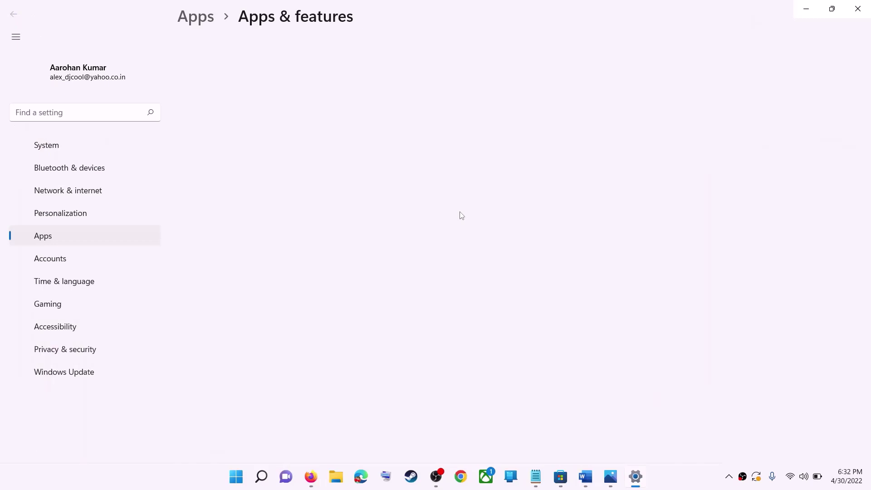
scroll(315, 286, down, 5)
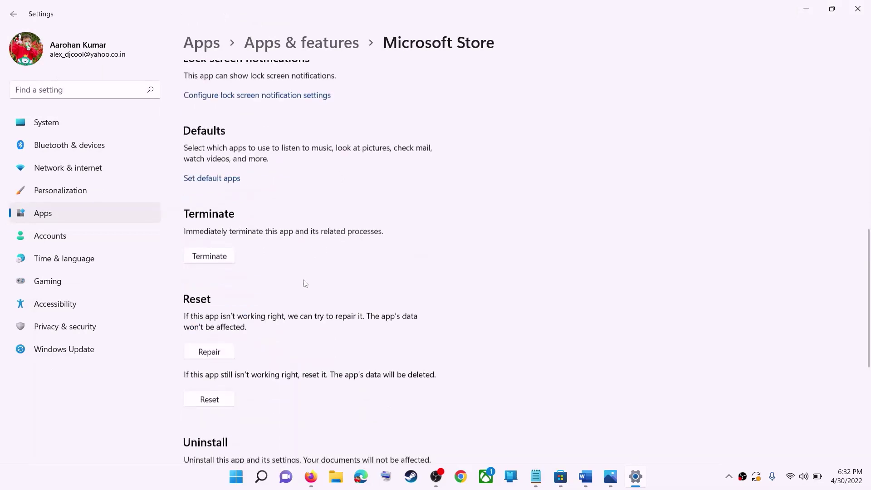
Repair the Microsoft Store app, then reset it and confirm deleting its data
click(209, 352)
scroll(514, 232, down, 3)
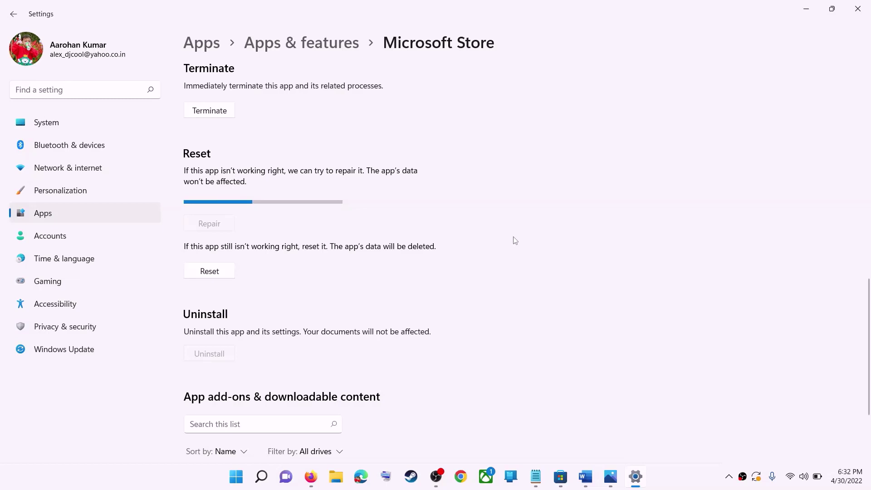
click(221, 275)
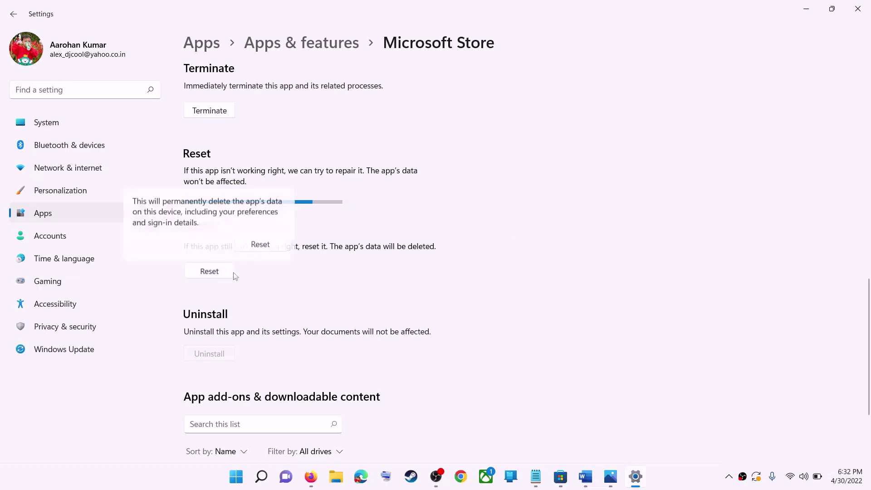
click(260, 243)
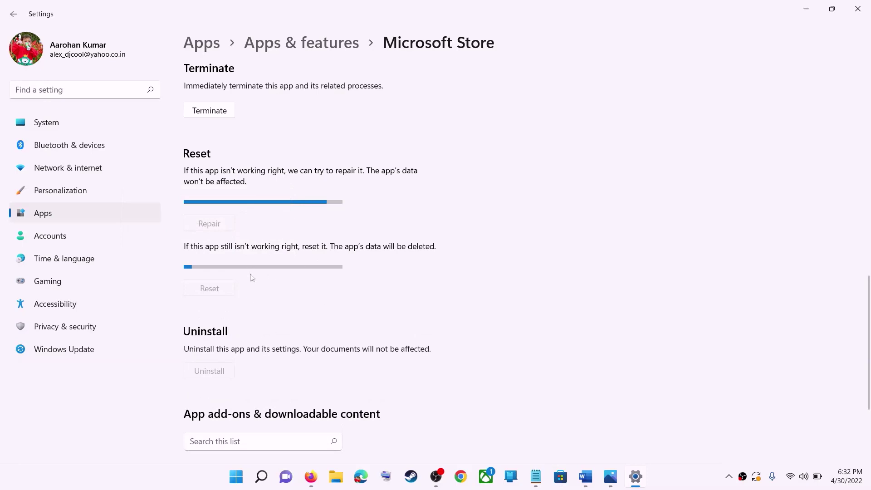
Return to the Word document and copy the full Get-AppxPackage command under step 4
click(585, 477)
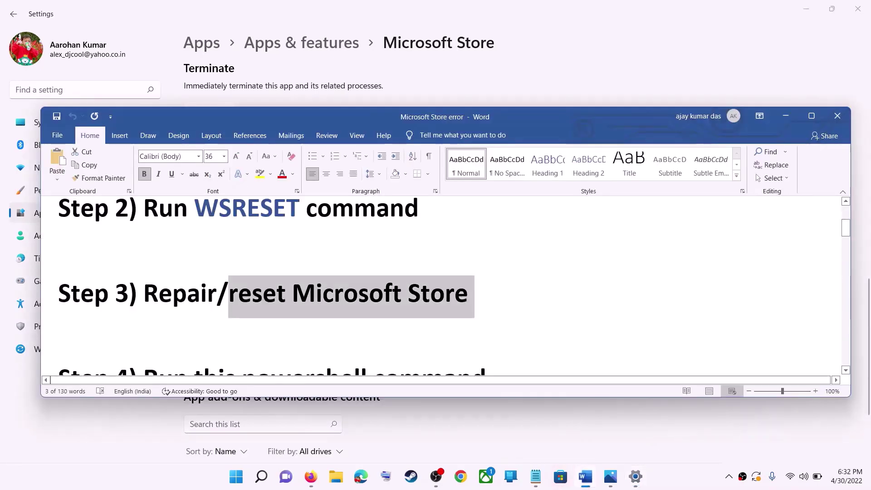
scroll(237, 297, down, 5)
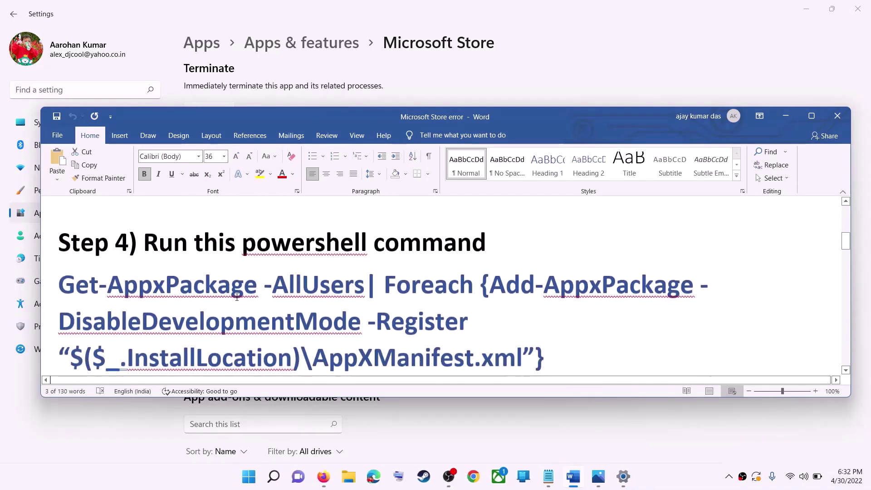
scroll(237, 297, down, 1)
drag(554, 324, 59, 263)
right_click(129, 277)
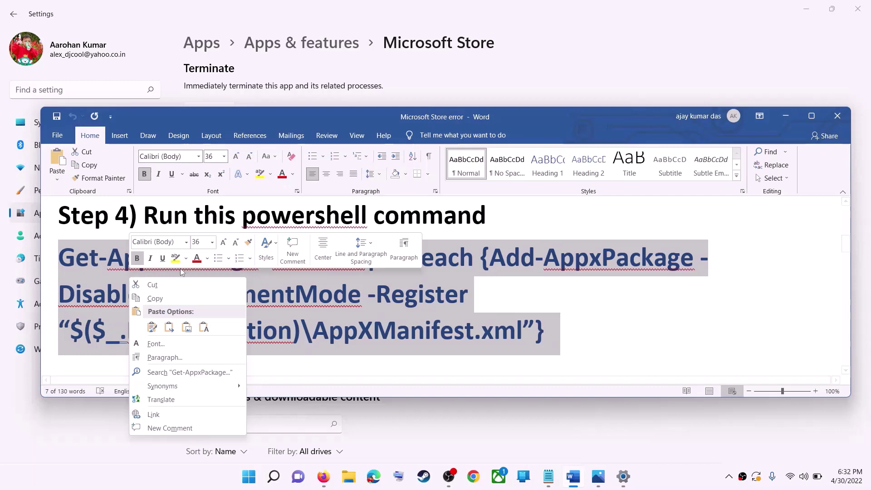
click(173, 299)
Find PowerShell through Windows search and launch Windows PowerShell as administrator
click(251, 479)
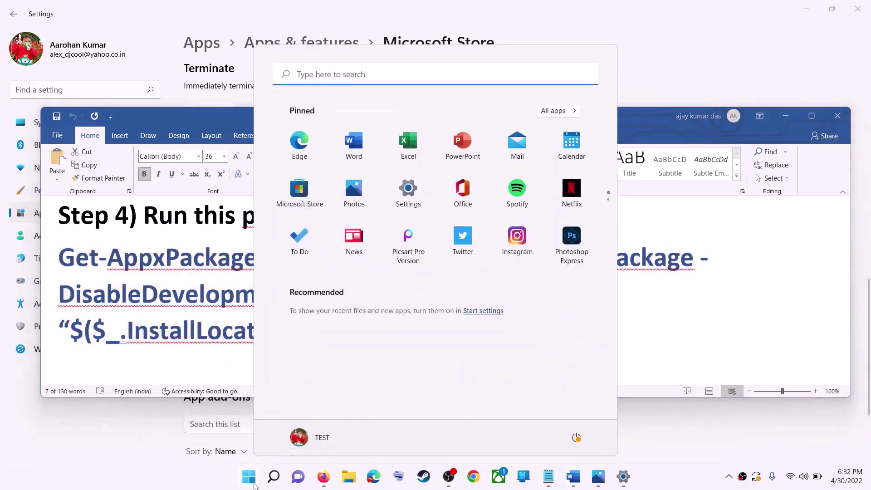
text(powershe)
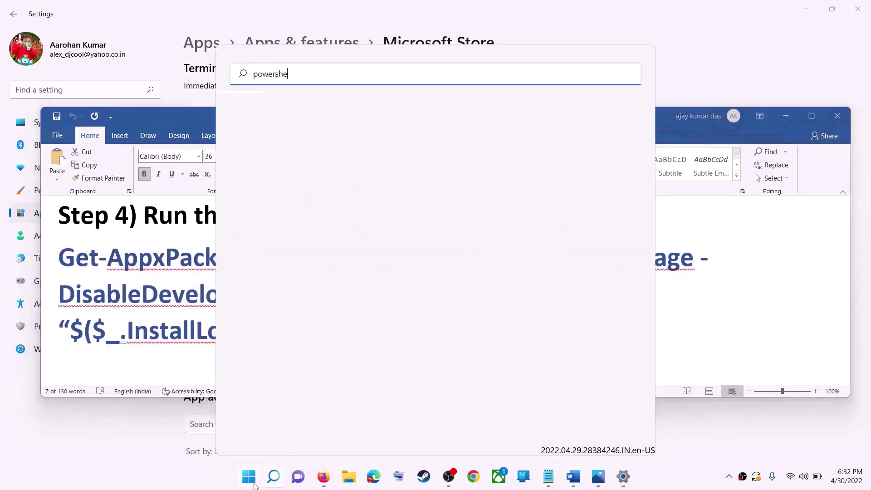
text(ll)
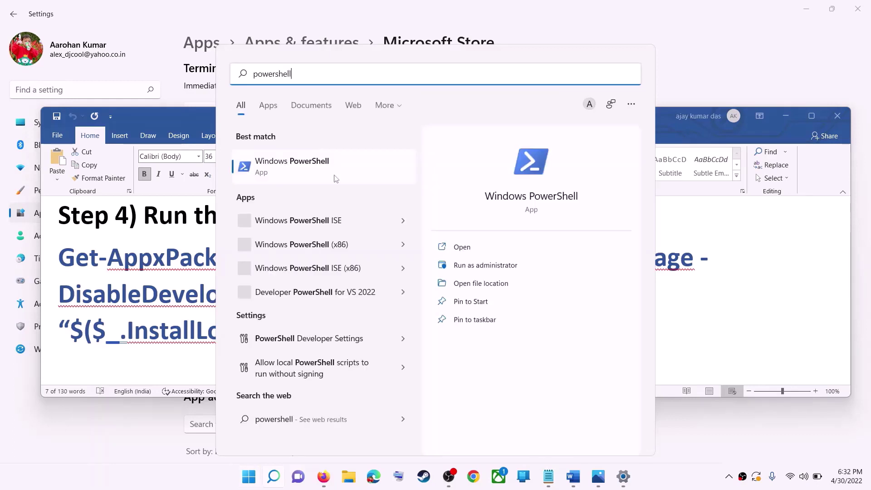
right_click(301, 170)
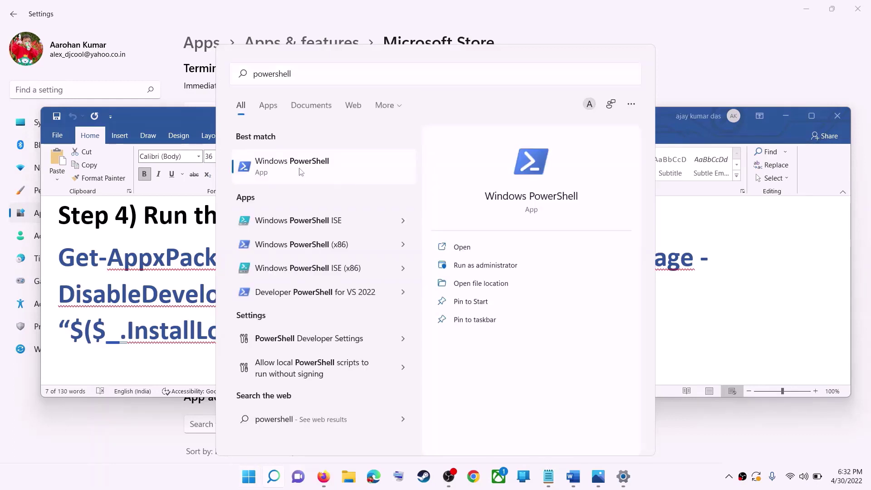
right_click(366, 177)
click(381, 185)
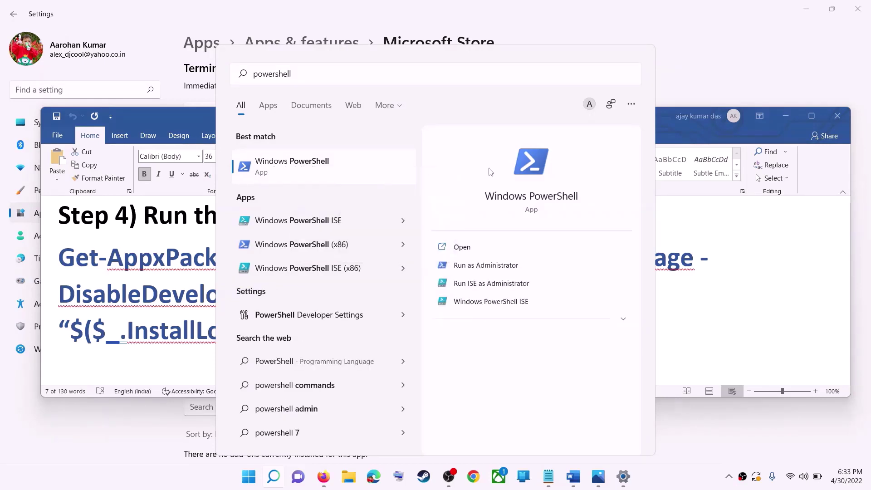
click(384, 325)
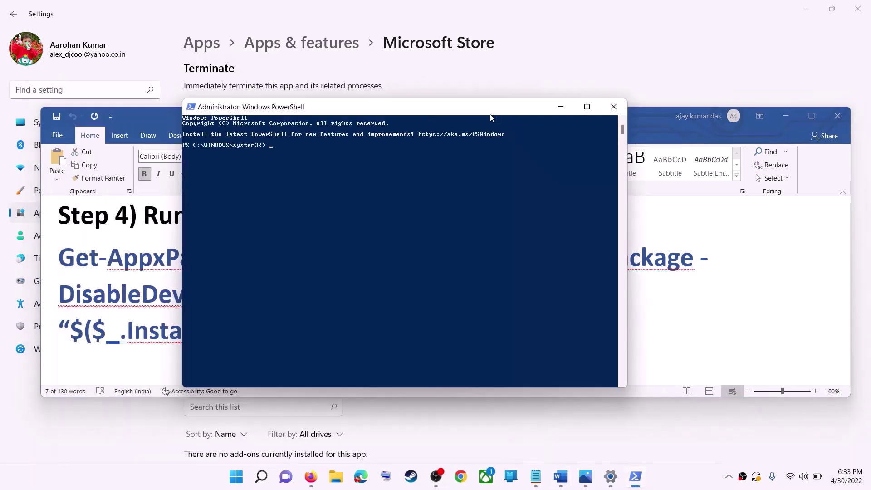
Run the copied Get-AppxPackage re-registration command in the administrator PowerShell window, then close PowerShell once it finishes
key(ctrl+v)
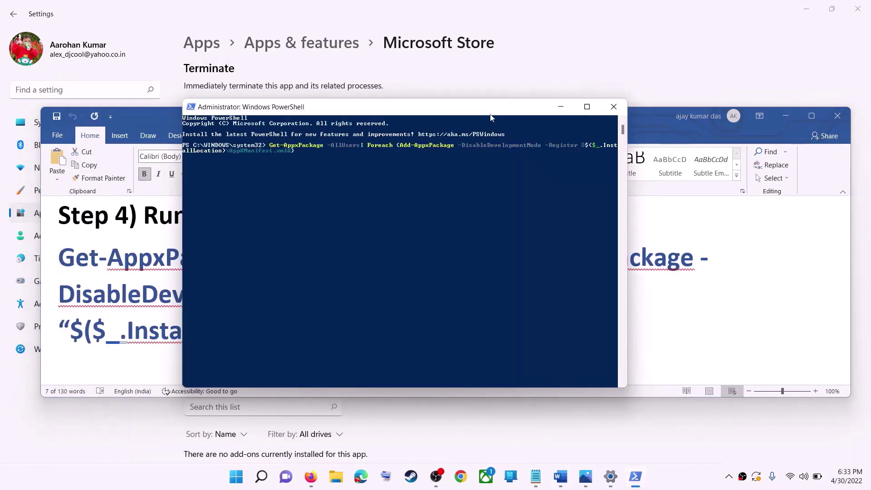
key(Return)
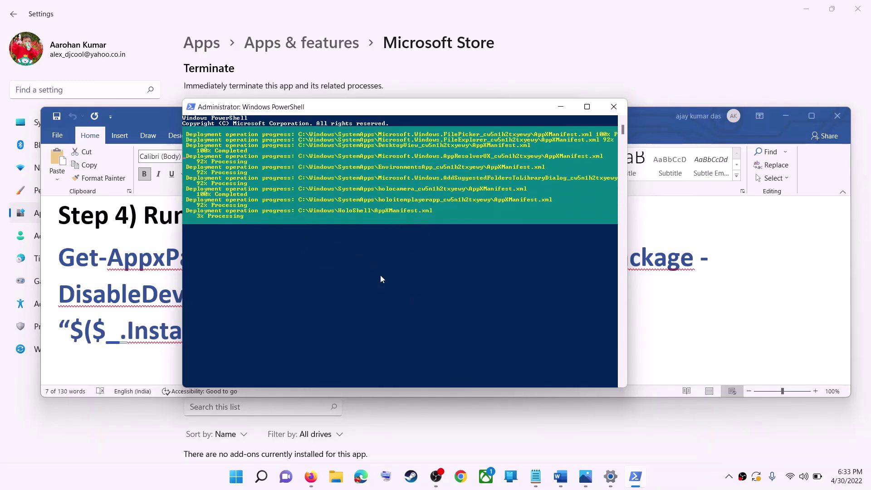
click(678, 478)
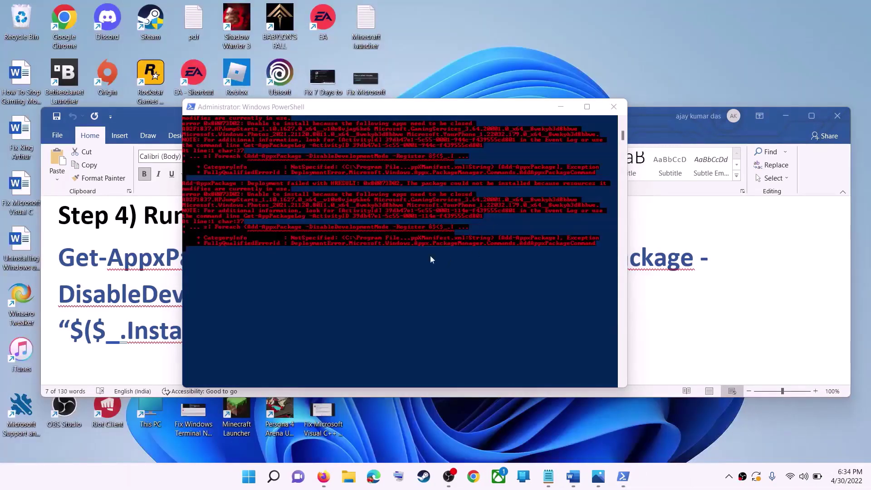
click(613, 108)
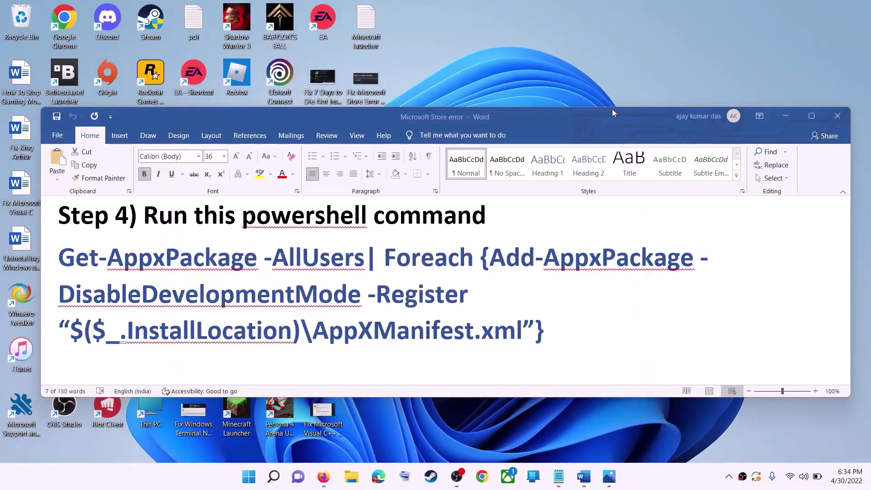
Consult step 5 on deleting local cache files in the Word document, then open the Users folder on drive C: in File Explorer
triple_click(331, 291)
scroll(377, 306, down, 5)
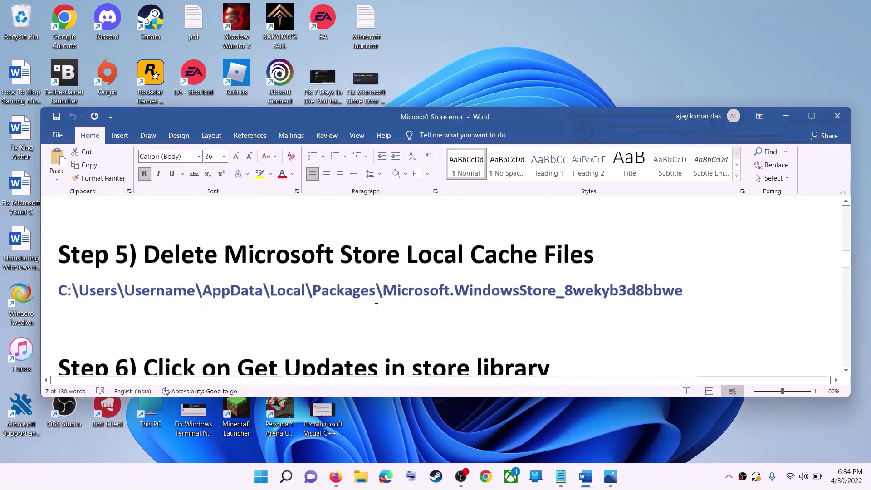
scroll(377, 307, up, 1)
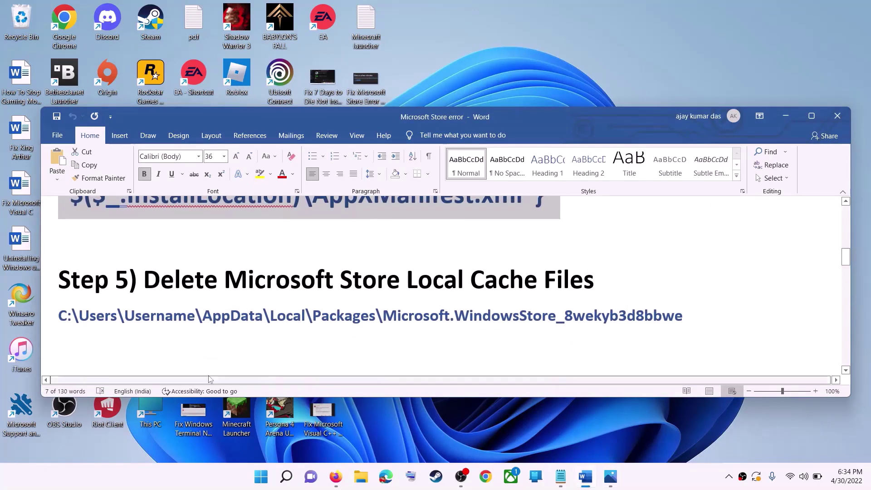
click(361, 477)
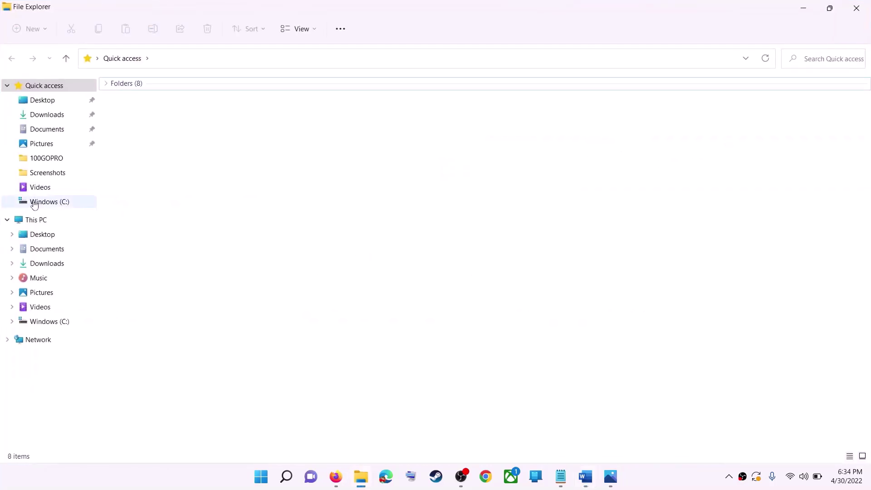
click(36, 201)
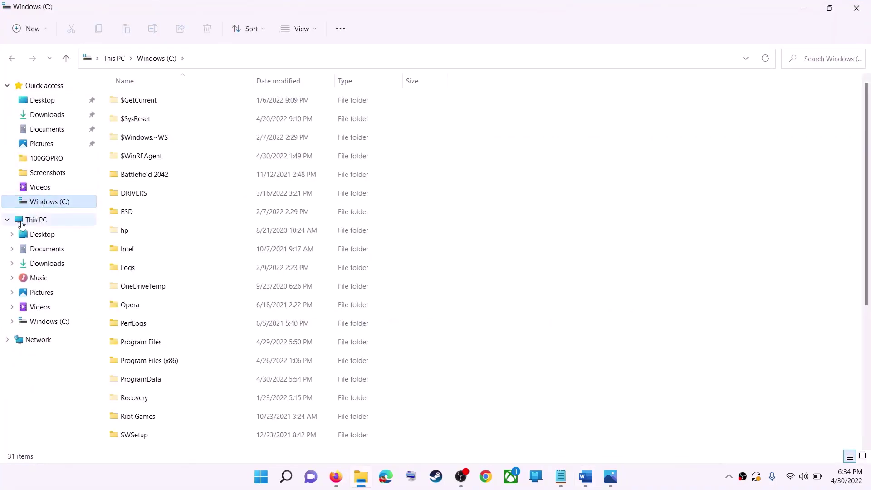
click(22, 224)
double_click(183, 187)
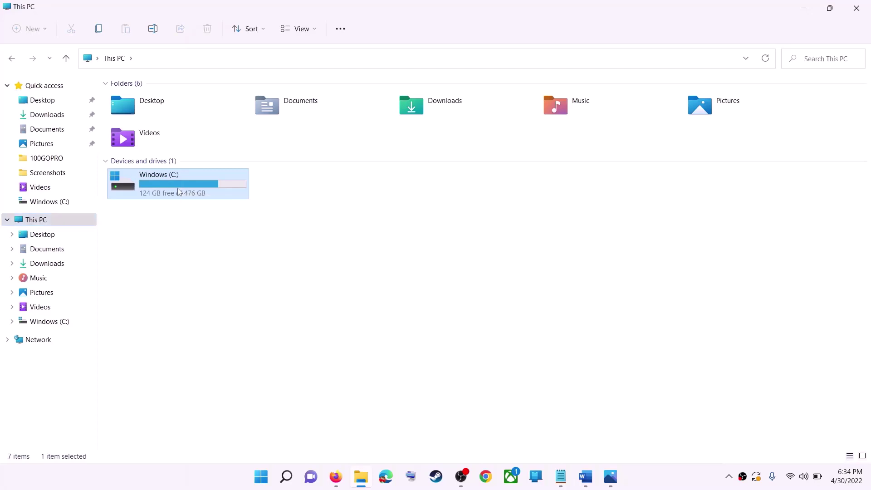
scroll(210, 323, down, 4)
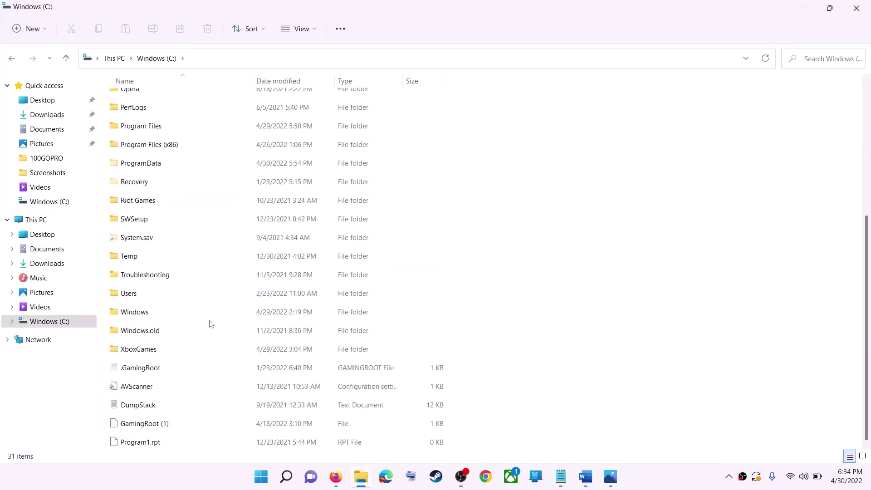
click(134, 298)
double_click(152, 294)
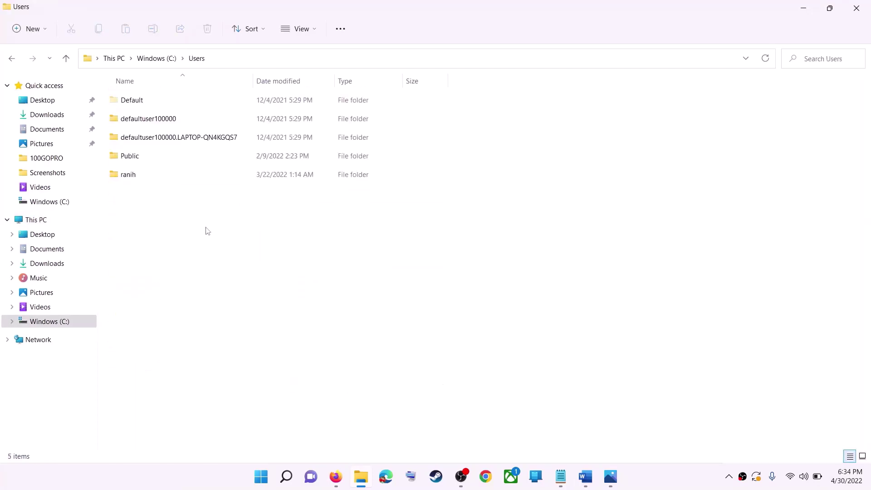
Open the current user's profile folder, check the Hidden items display option, and open the AppData folder
click(159, 180)
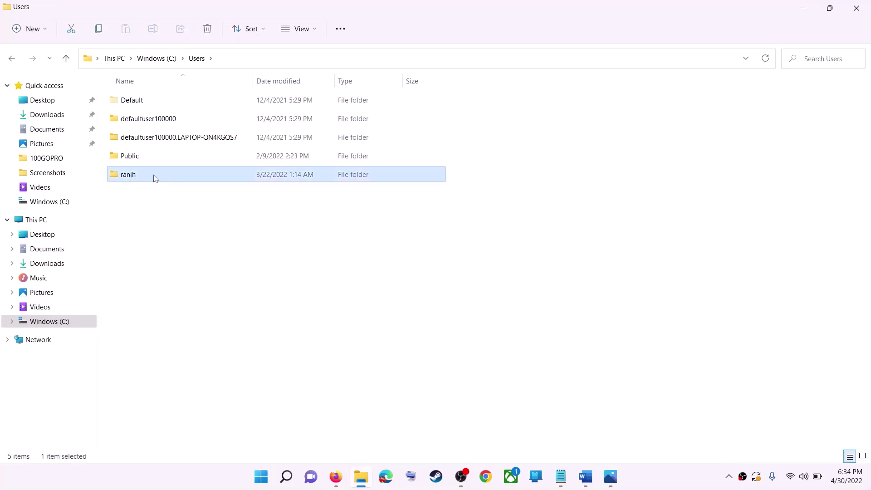
double_click(155, 177)
click(132, 214)
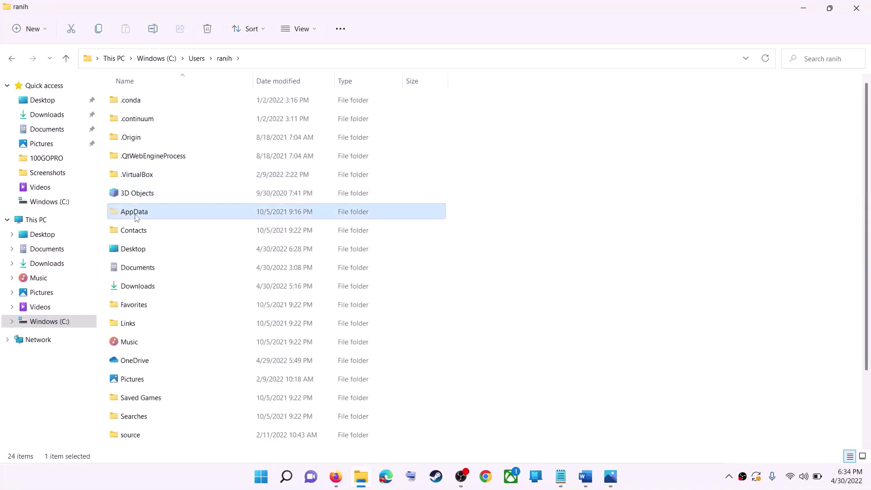
click(316, 34)
mouse_move(297, 227)
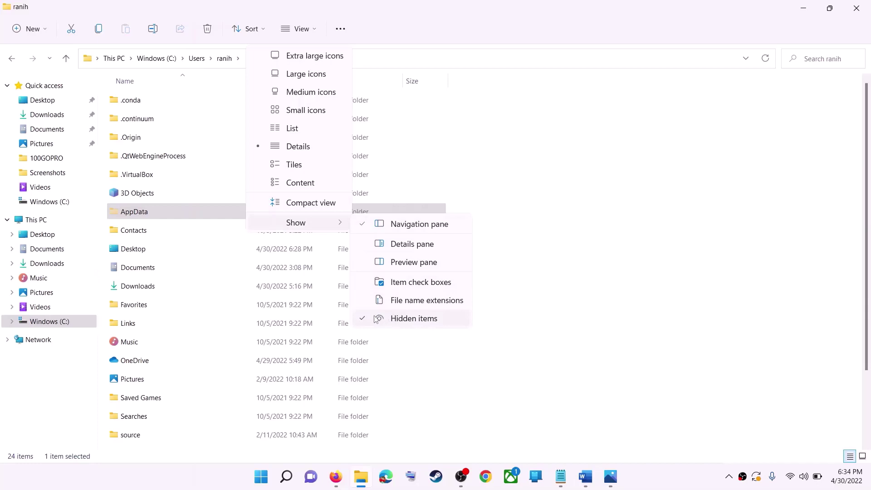
click(138, 215)
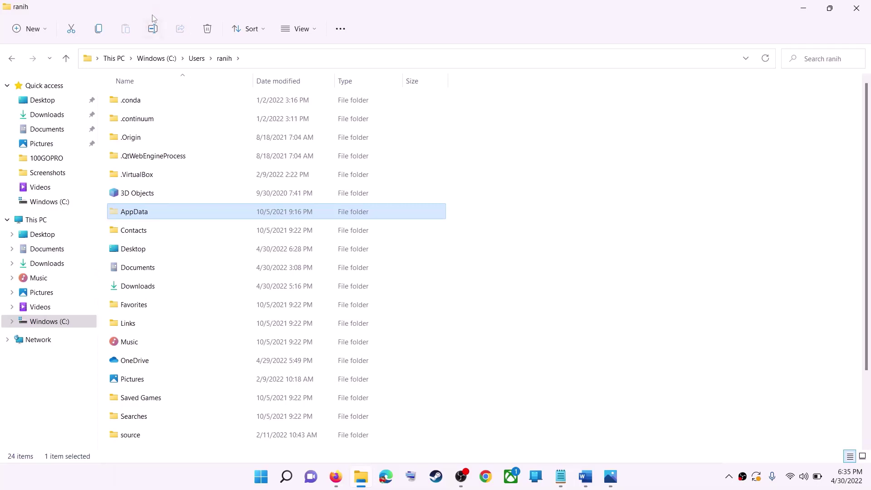
double_click(162, 212)
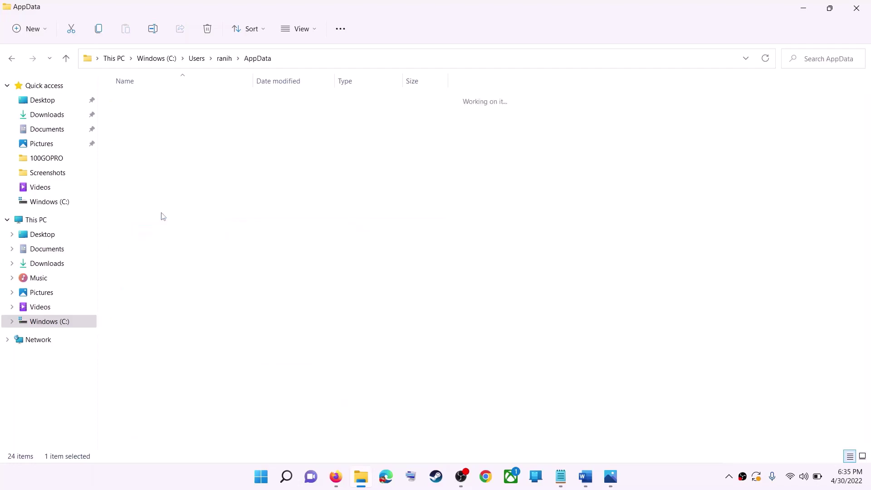
Open the Local folder inside AppData and go into its Packages folder
double_click(163, 103)
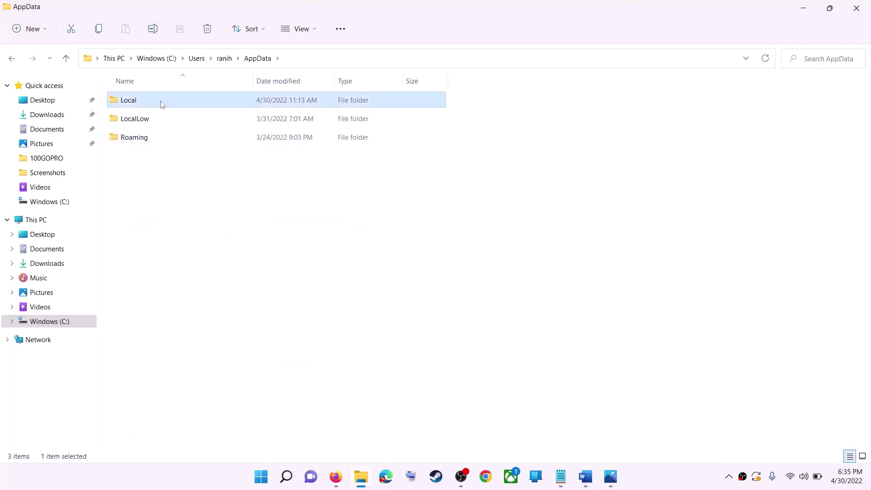
click(136, 177)
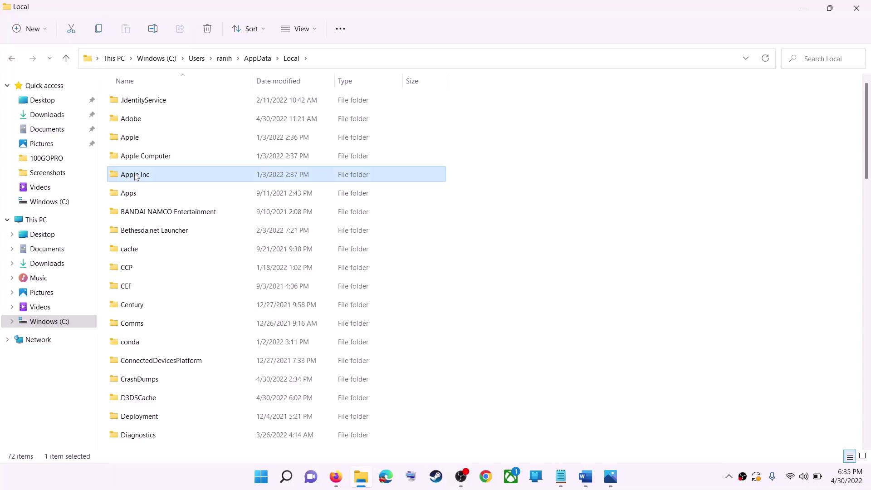
key(p)
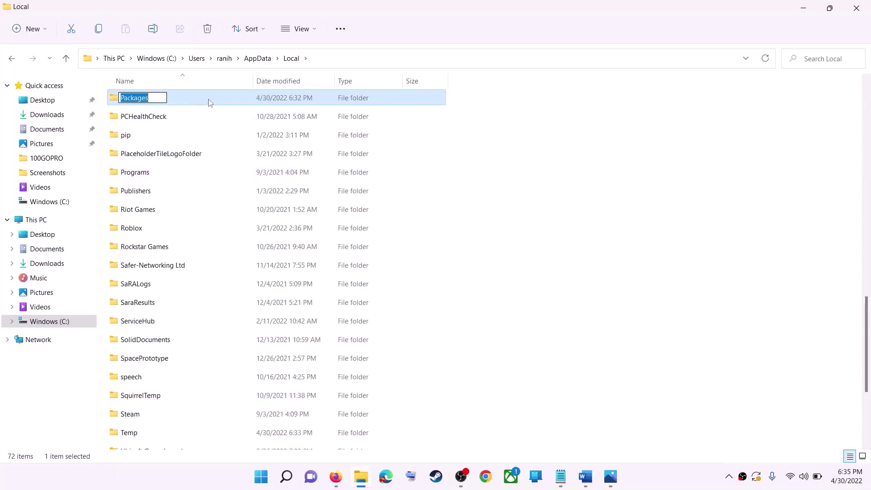
double_click(205, 102)
Locate the Microsoft.WindowsStore_8wekyb3d8bbwe folder within Packages, checking its name against the Word document, and open it
scroll(253, 287, down, 3)
scroll(253, 287, down, 15)
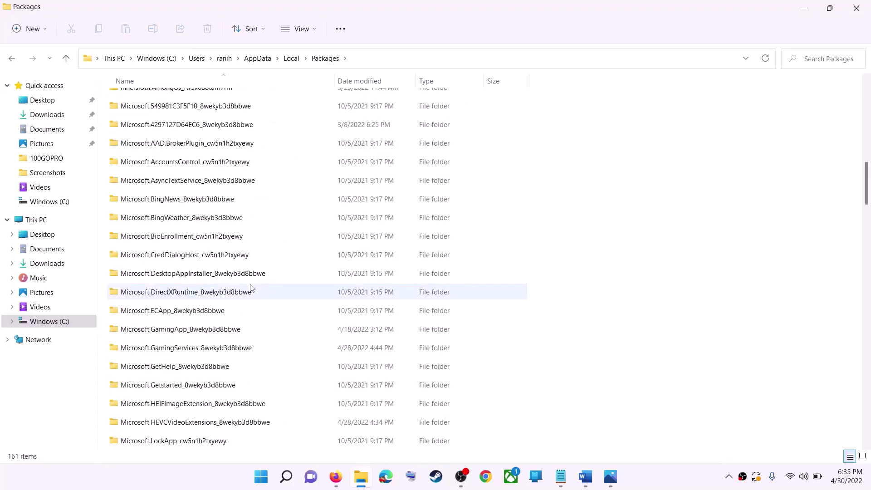
key(alt+Tab)
key(alt+Tab)
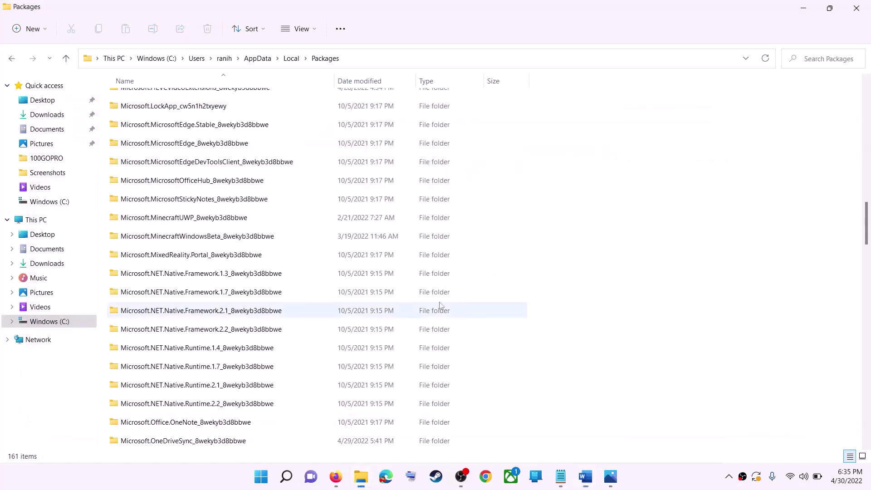
scroll(232, 304, down, 12)
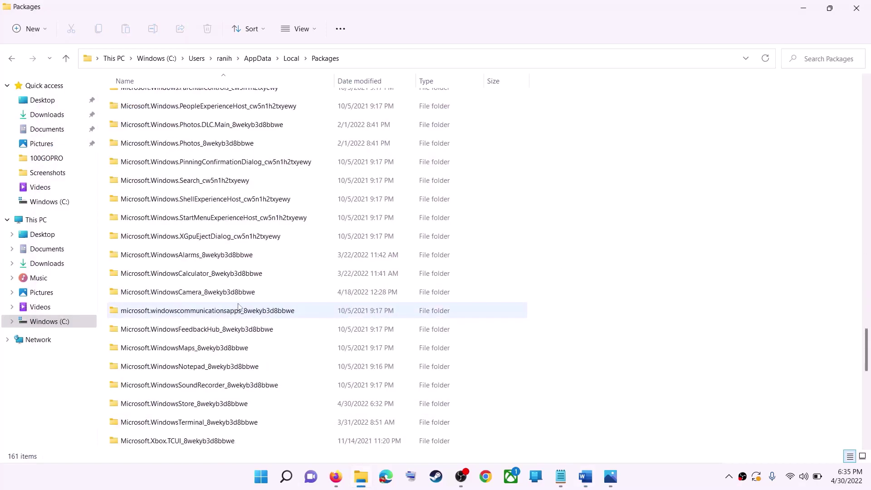
scroll(239, 307, down, 3)
click(190, 240)
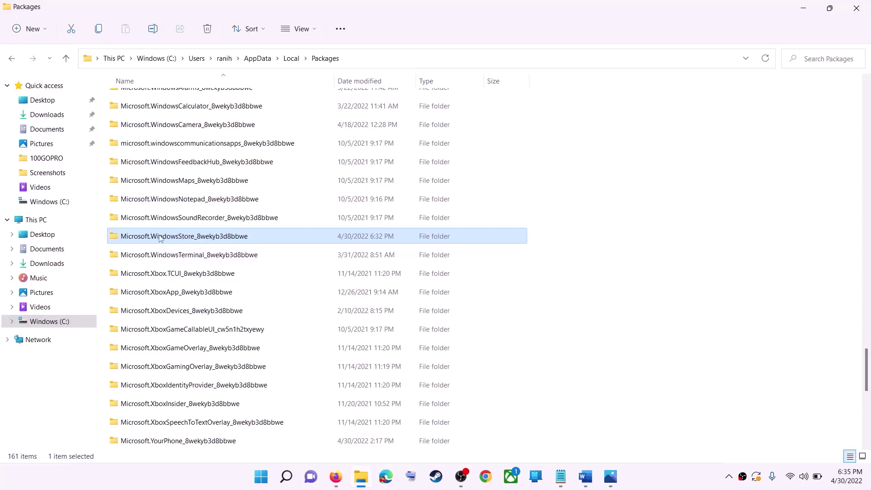
click(248, 241)
click(252, 235)
click(276, 234)
double_click(272, 235)
Delete the LocalCache folder from the Microsoft Store package folder
click(147, 141)
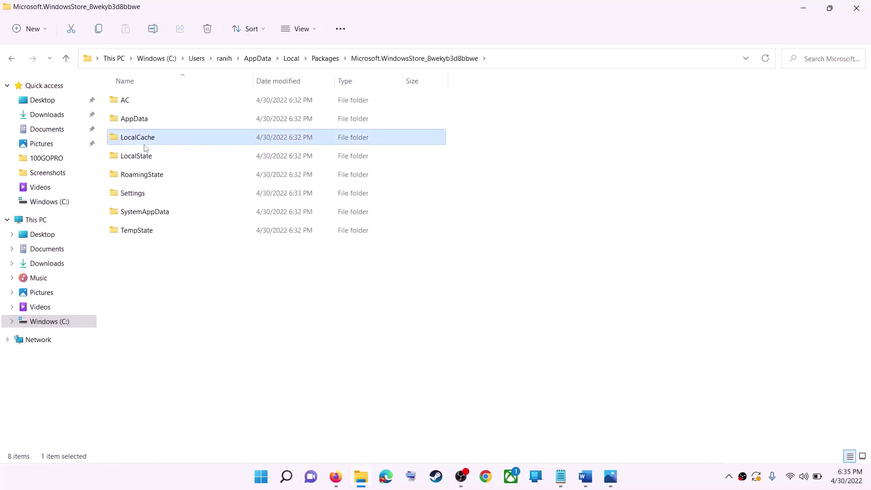
right_click(148, 141)
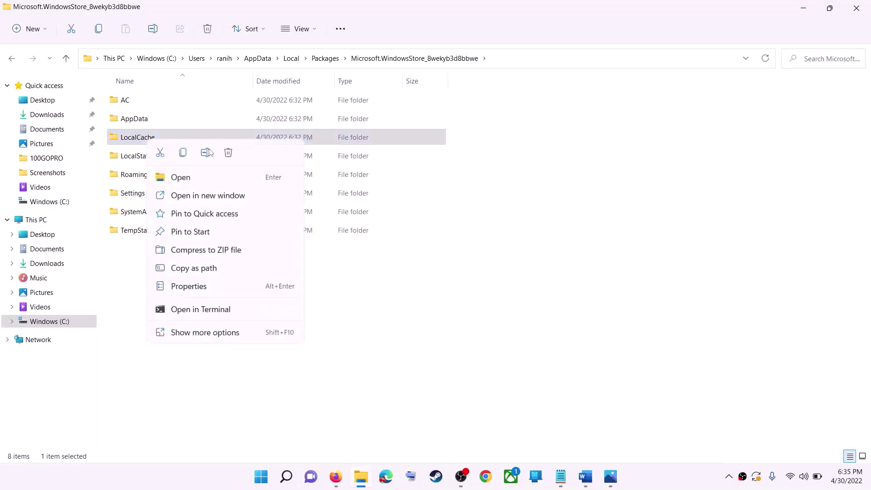
click(227, 153)
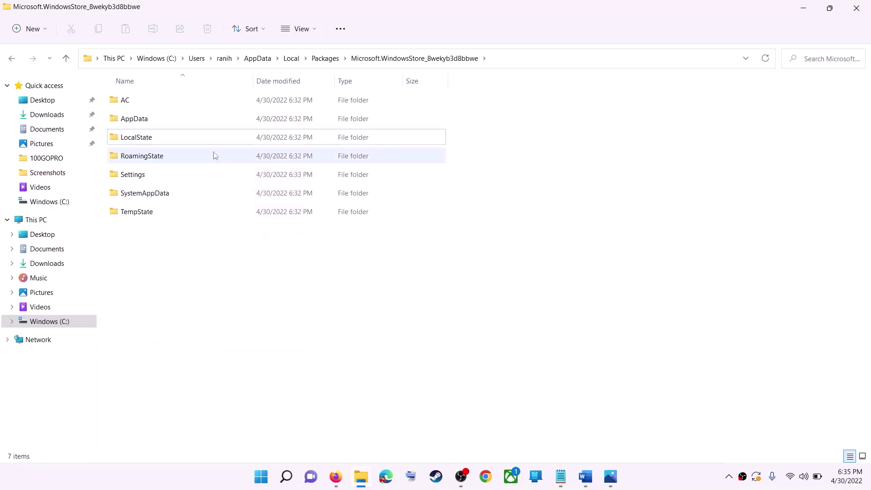
click(264, 482)
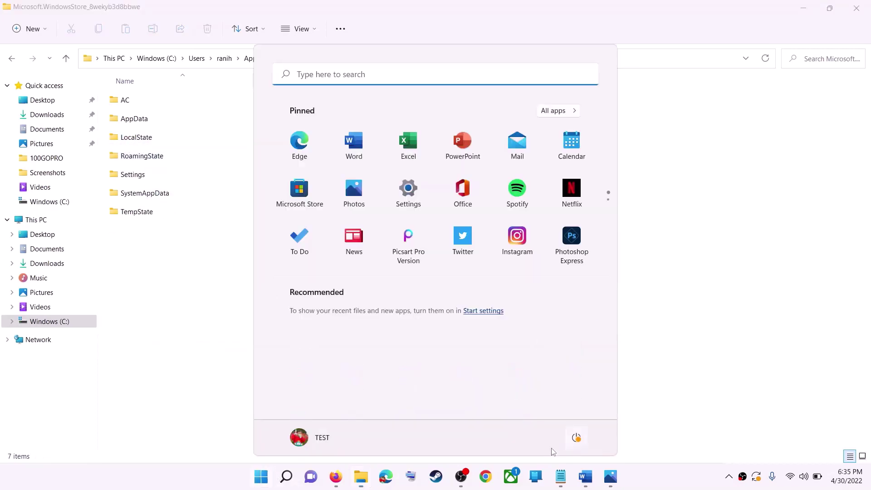
click(576, 438)
key(Escape)
key(Escape)
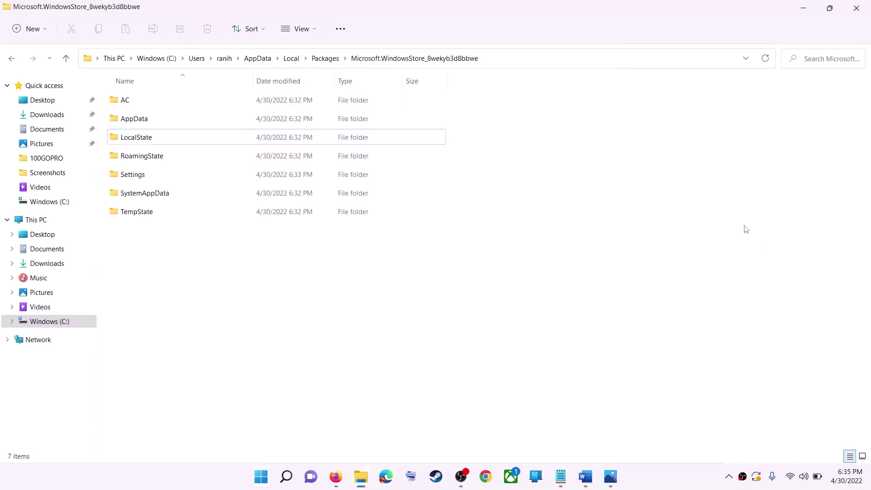
Close the File Explorer window to return to the Word document
click(856, 8)
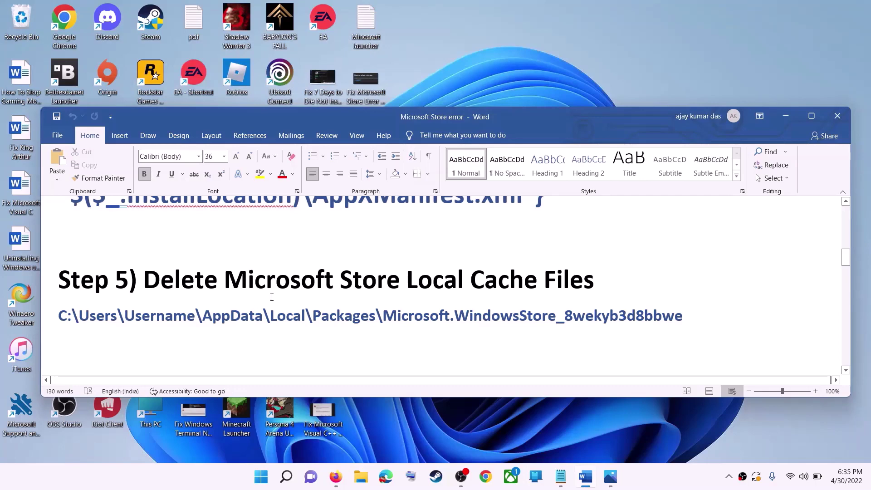
Highlight the words "Get Updates in store library" in Step 6 of the Word document
scroll(574, 310, down, 4)
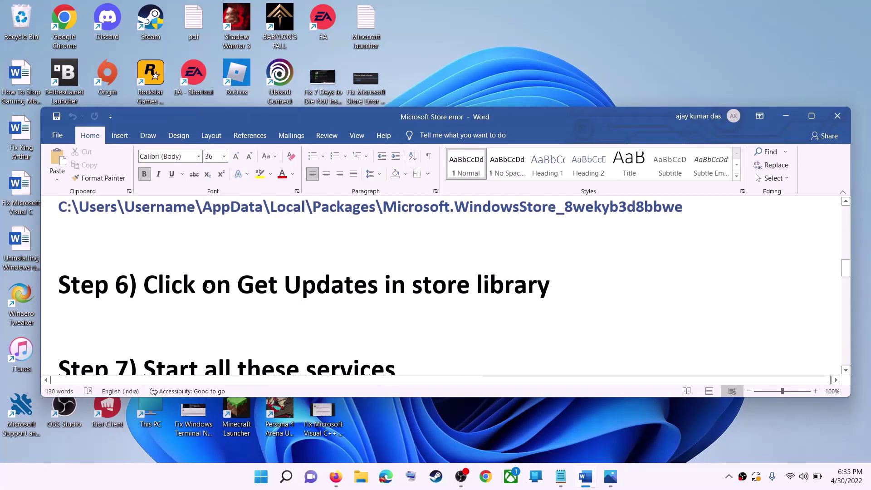
scroll(574, 310, up, 1)
drag(238, 313, 575, 335)
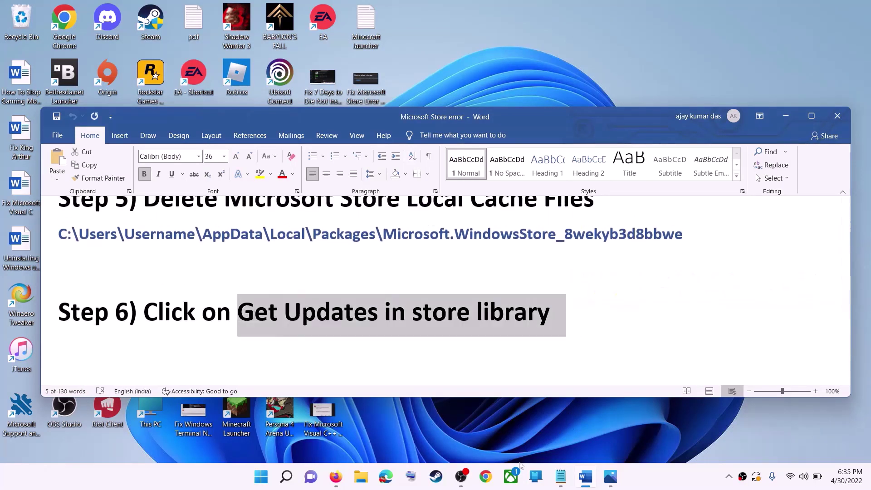
Try to open Microsoft Store and maximize its window
click(262, 479)
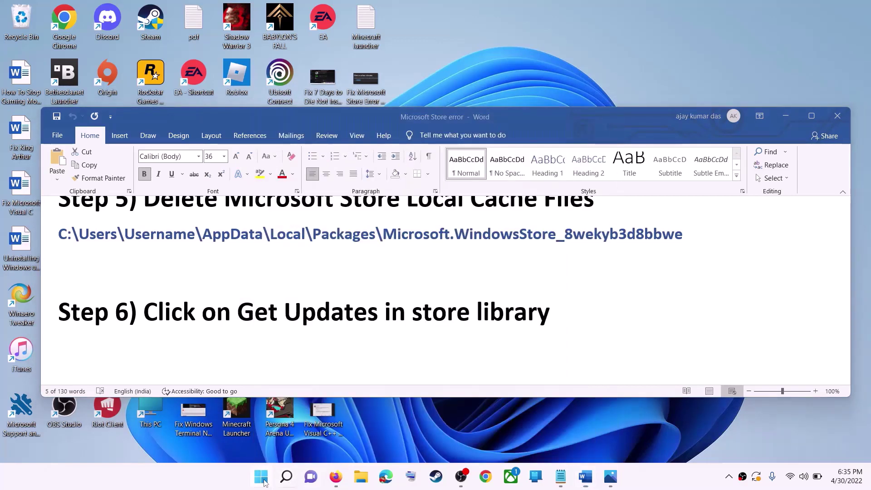
text(store)
key(Return)
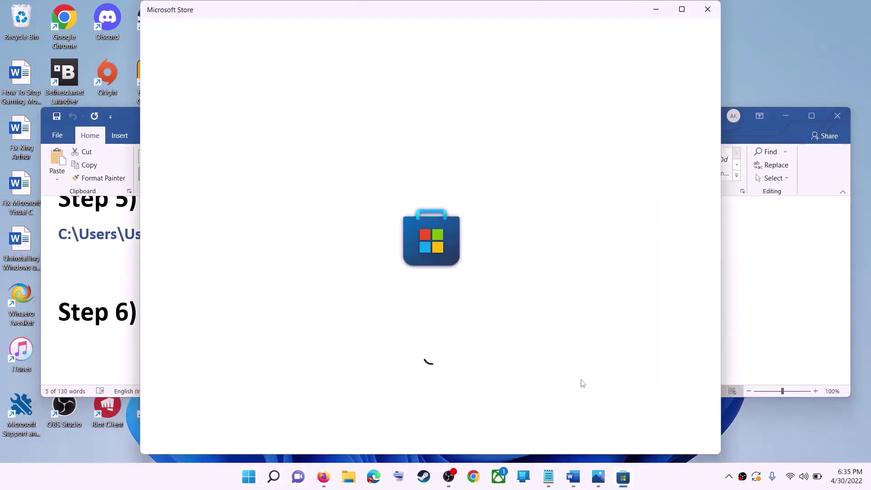
click(682, 10)
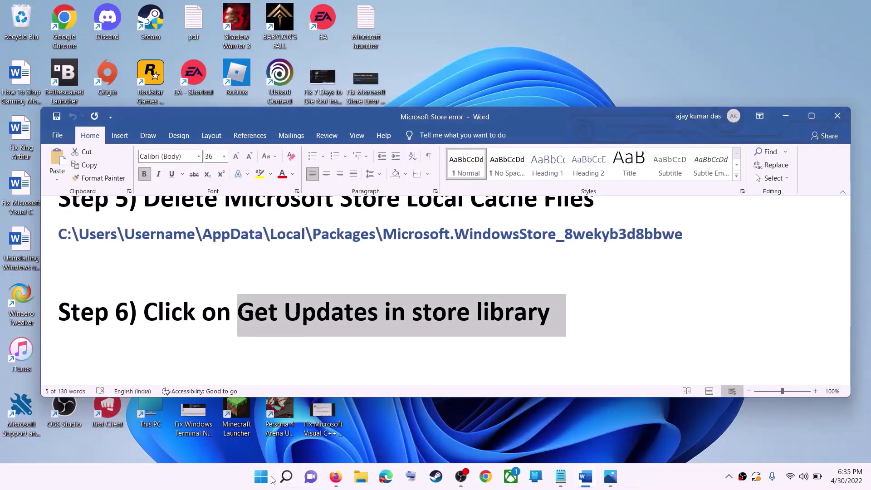
Launch Microsoft Store again, go to Updates & downloads in the Library, and minimize the window
click(263, 478)
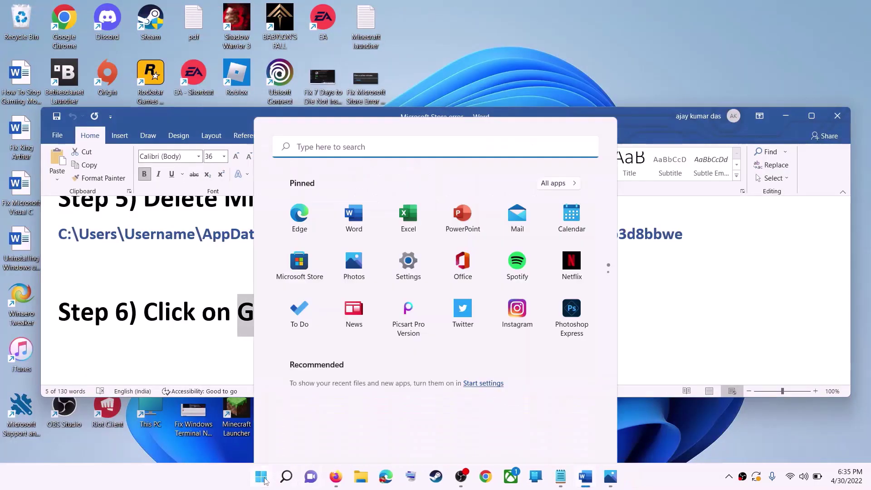
text(store)
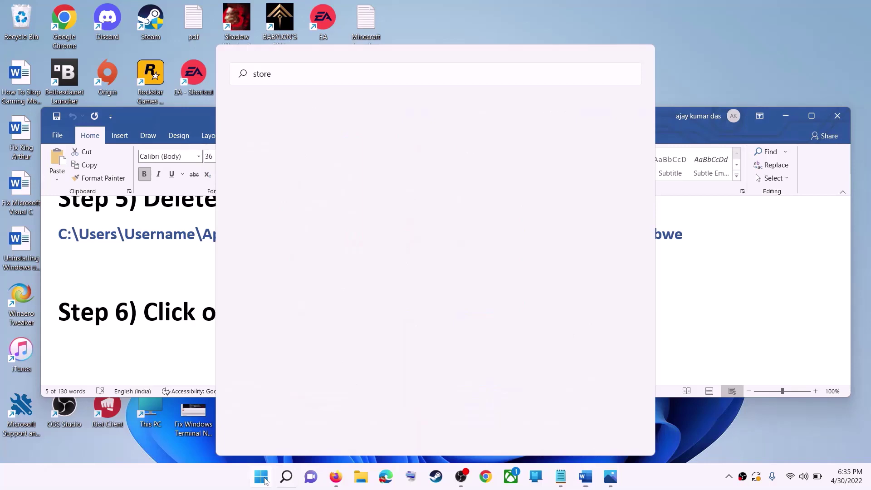
key(Return)
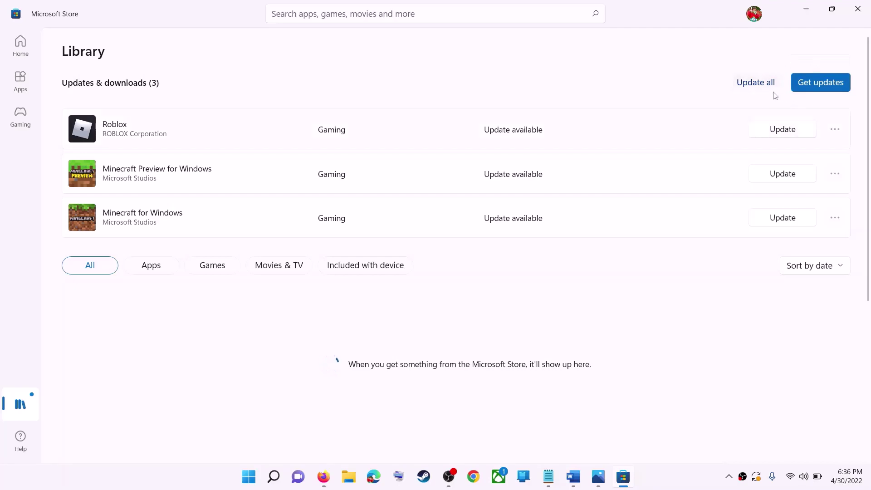
click(806, 10)
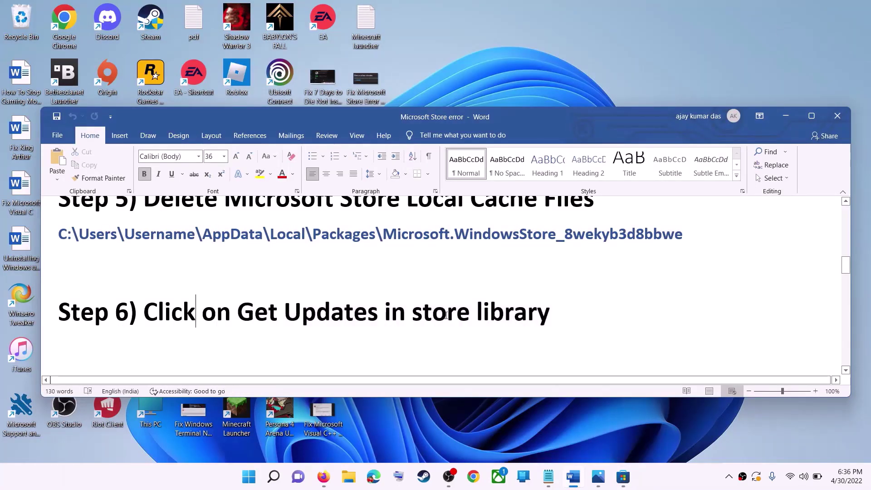
Highlight "Start all these services" in Step 7 of the Word document and open the Services app
drag(195, 312, 549, 313)
scroll(270, 317, down, 4)
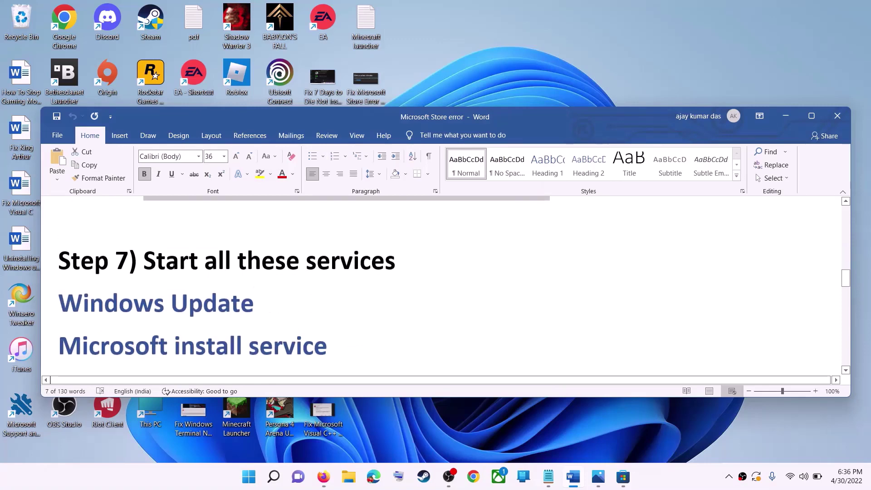
drag(143, 262, 395, 262)
scroll(396, 263, down, 1)
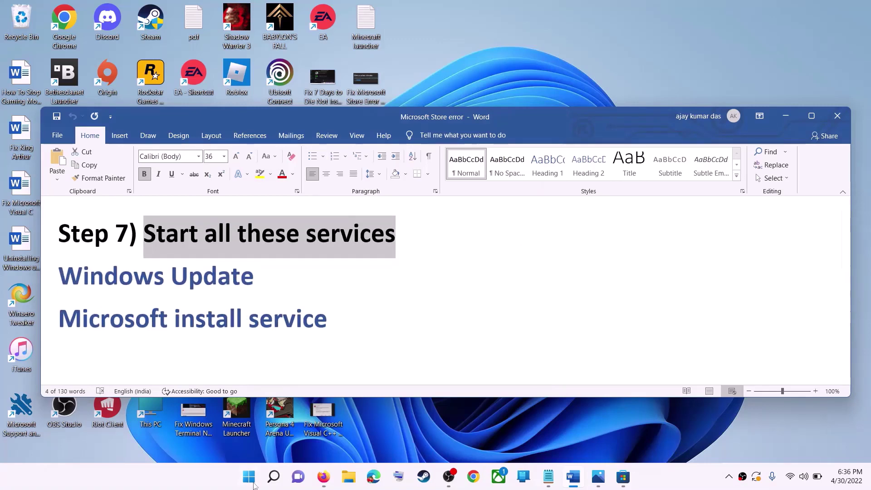
click(254, 484)
text(services)
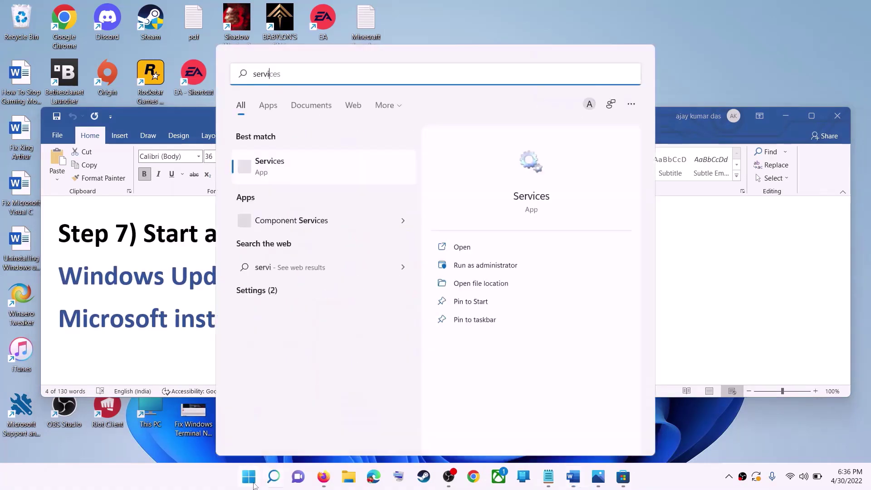
click(301, 169)
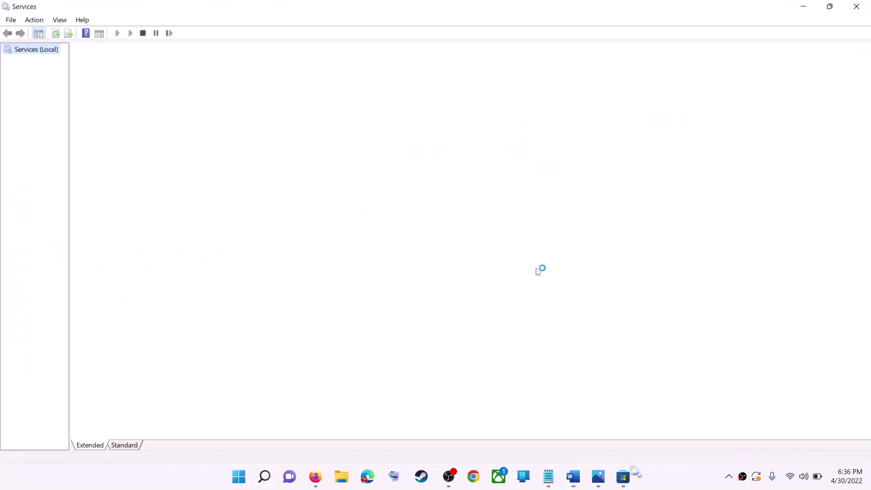
Set the Windows Update service's startup type to Automatic and restart the service
click(285, 346)
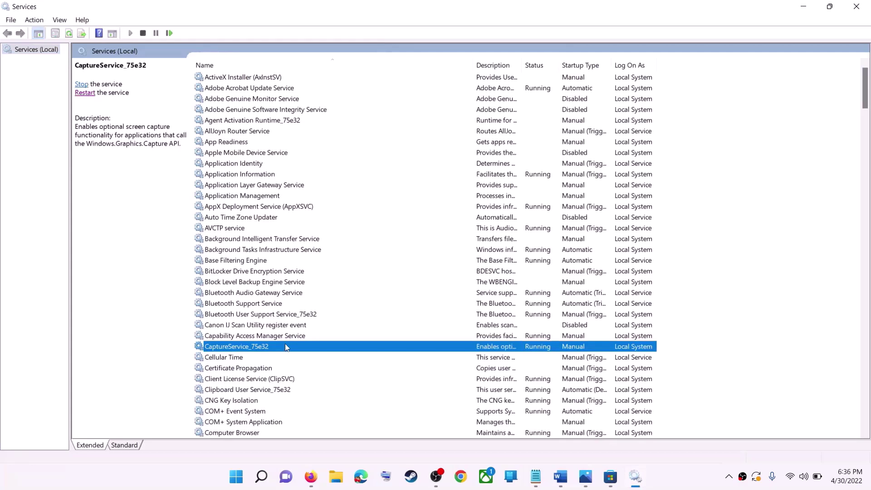
key(w)
scroll(303, 382, down, 7)
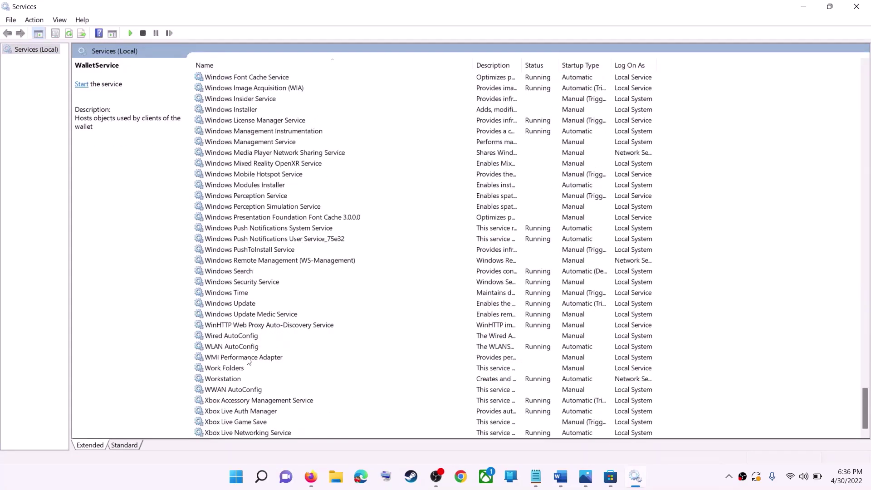
click(247, 305)
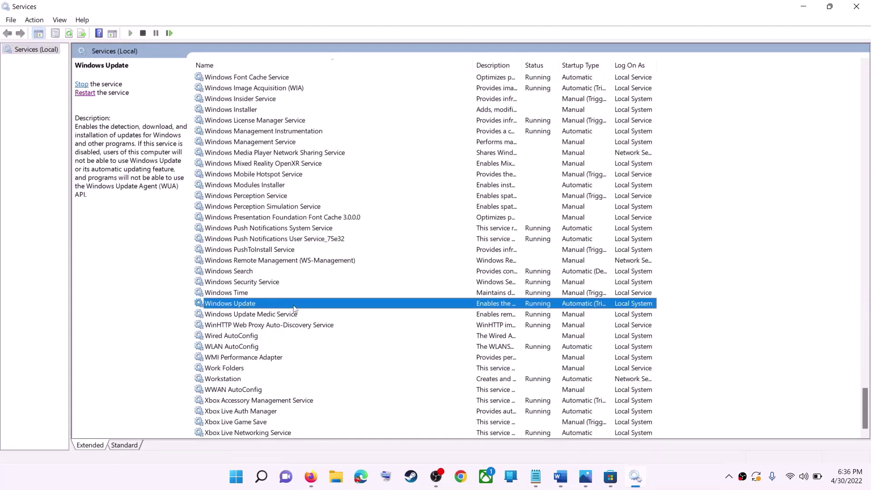
double_click(293, 307)
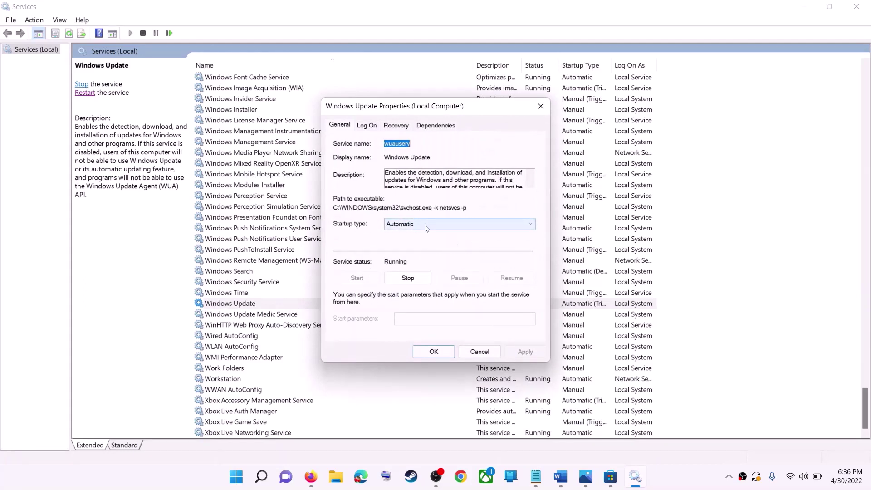
click(425, 226)
click(435, 241)
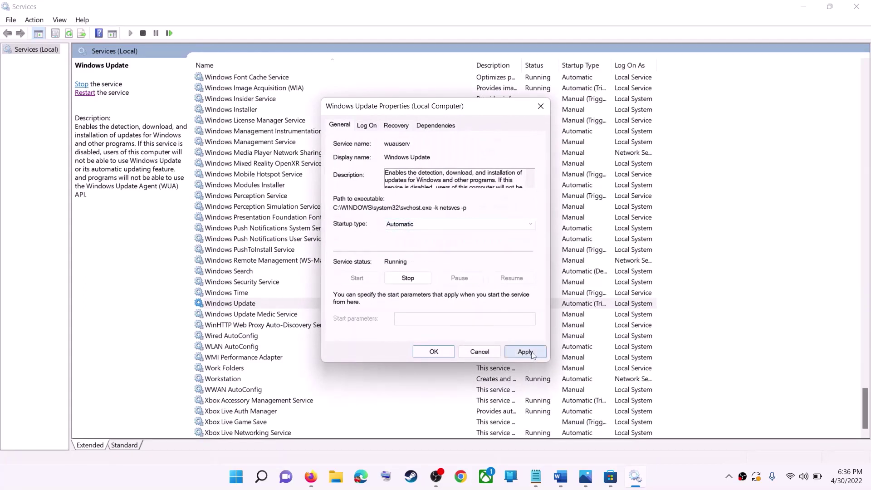
click(532, 354)
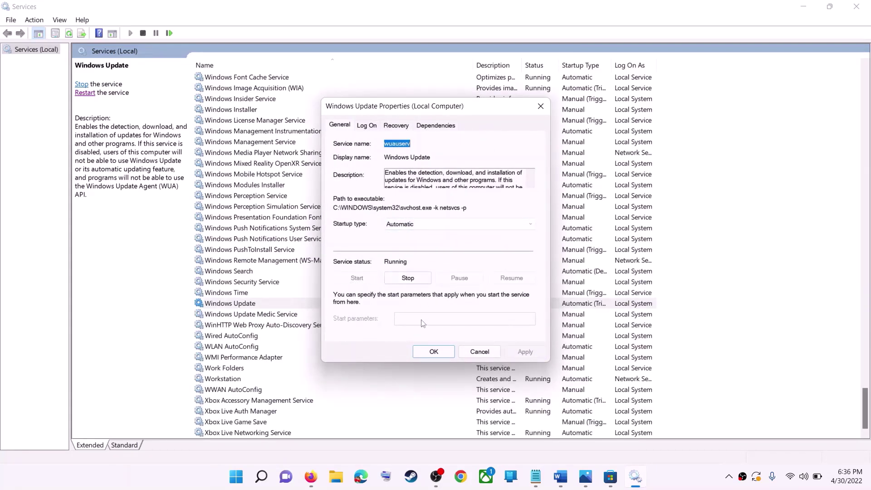
click(434, 351)
click(223, 306)
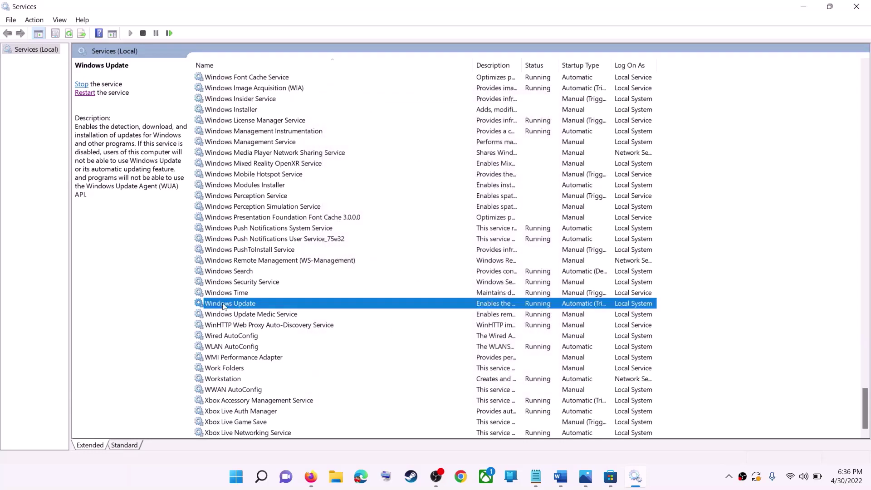
click(85, 93)
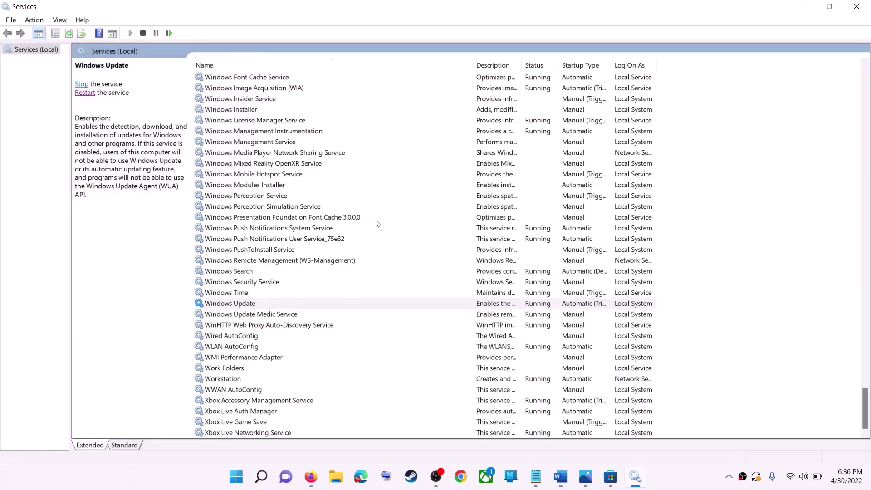
Set the Microsoft Store Install Service's startup type to Automatic, restart the service, and close Services
click(279, 229)
key(m)
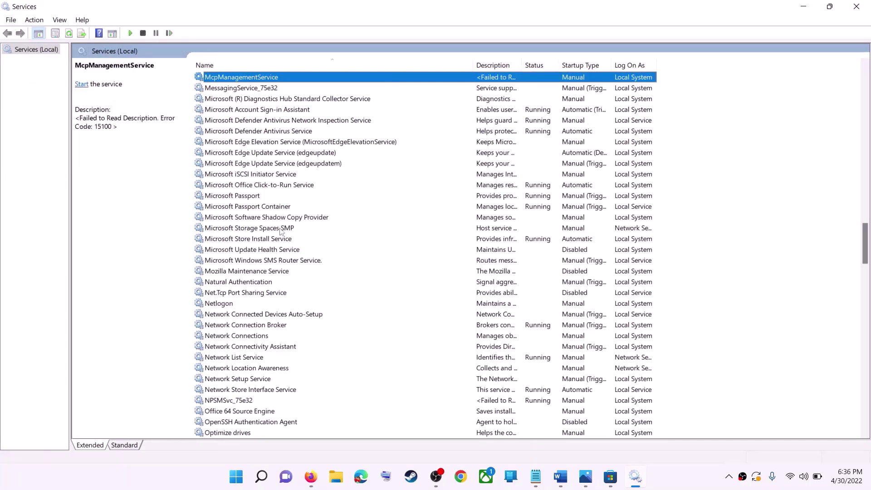
click(267, 241)
double_click(402, 244)
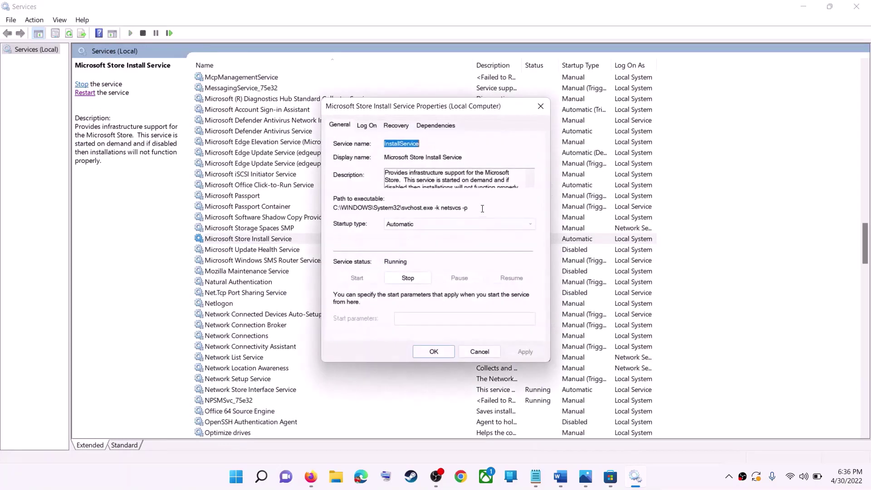
click(414, 223)
click(417, 232)
click(525, 352)
click(428, 351)
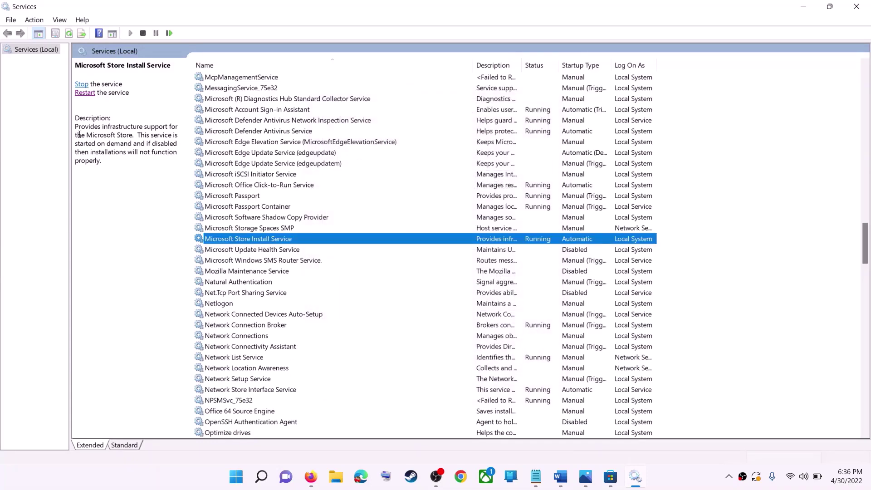
click(81, 93)
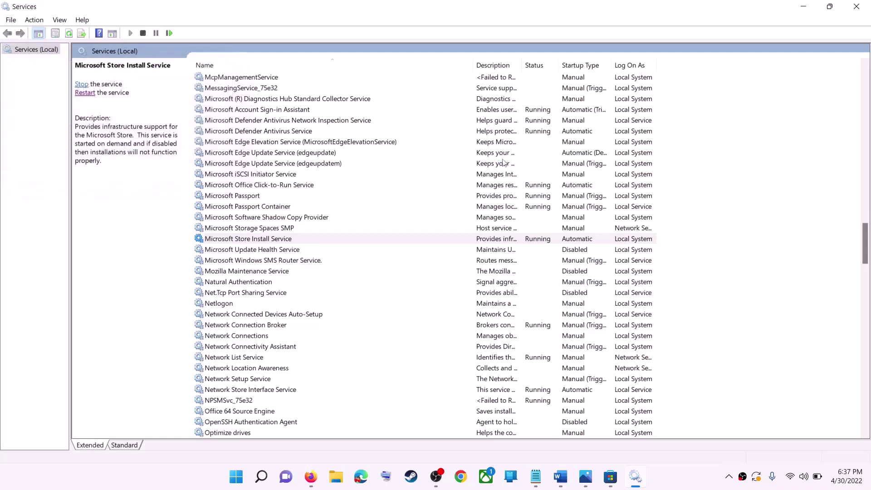
click(856, 7)
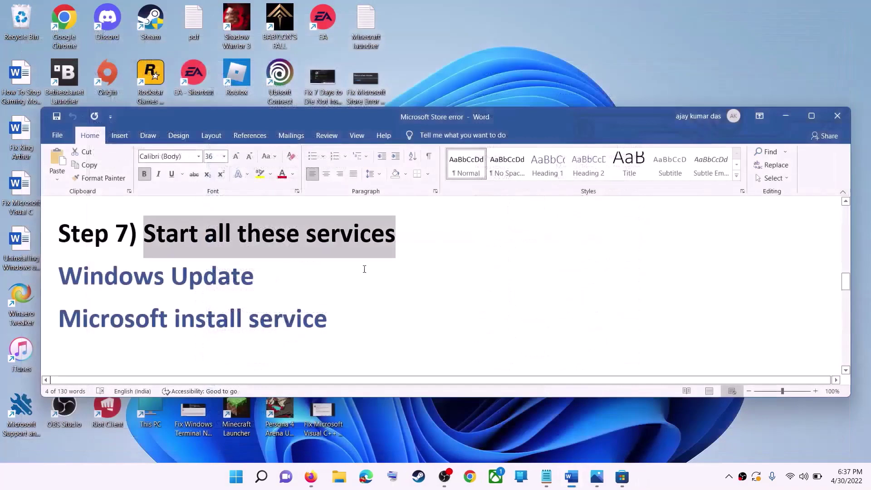
Highlight "Update Windows" in Step 8 of the document, check the Windows Update page in Settings, and minimize Settings
scroll(268, 279, down, 5)
scroll(269, 278, up, 1)
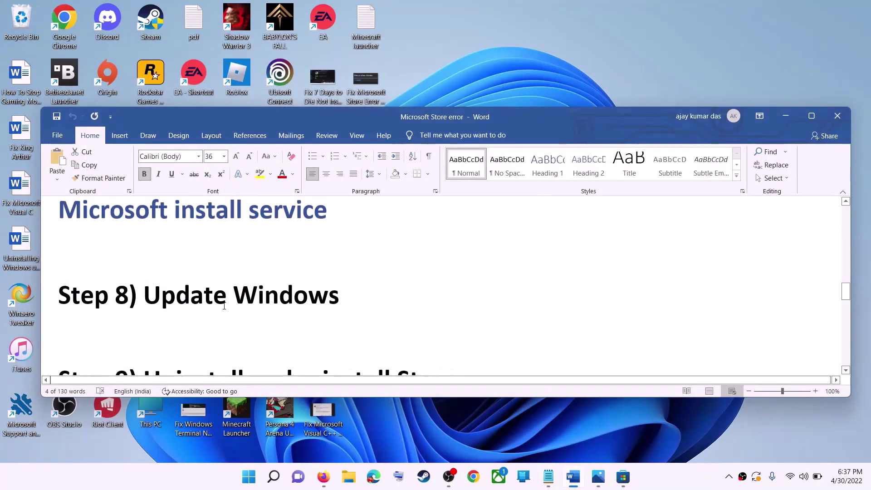
drag(144, 295, 392, 300)
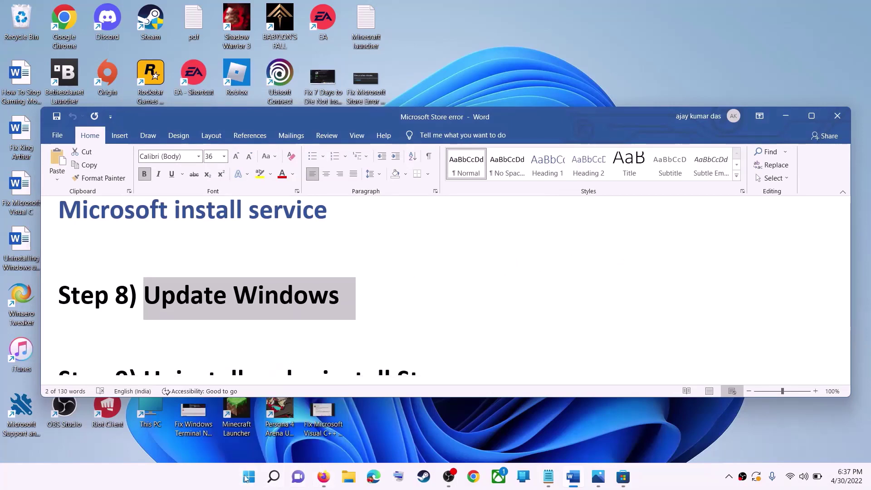
click(248, 477)
click(407, 198)
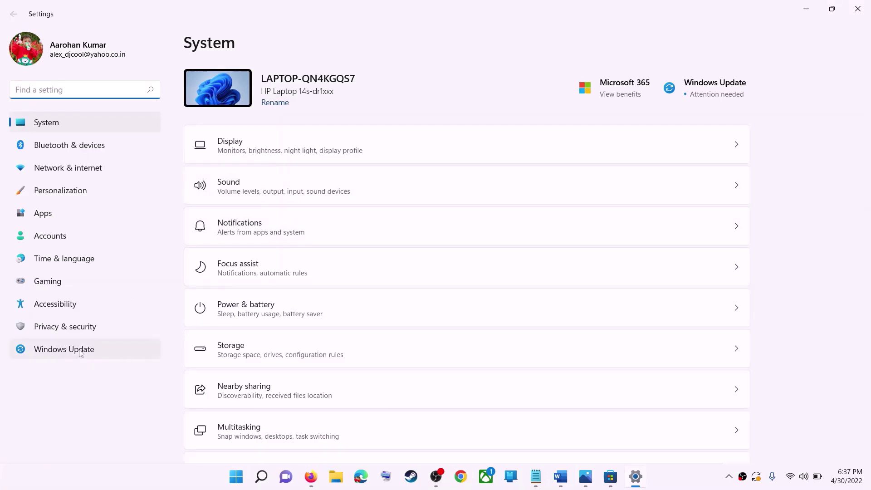
click(69, 354)
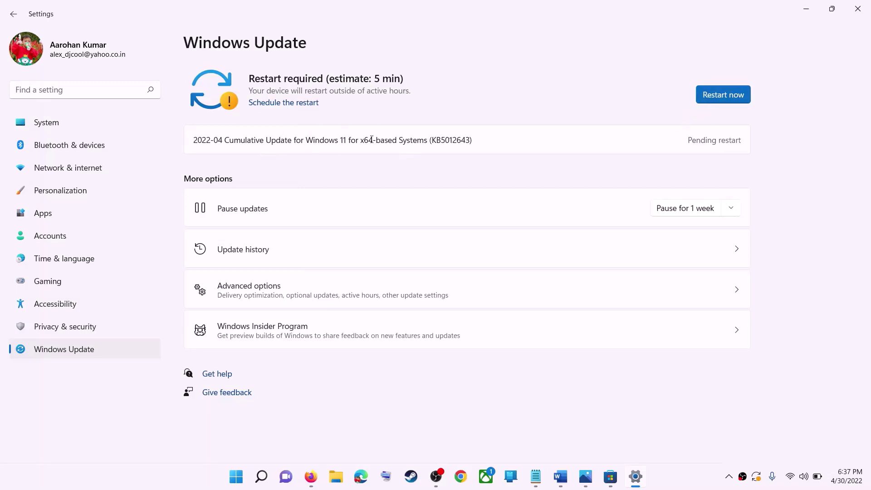
click(804, 10)
Copy the Step 9 command Get-AppxPackage -allusers *WindowsStore* | Remove-AppxPackage from the Word document
scroll(254, 304, down, 2)
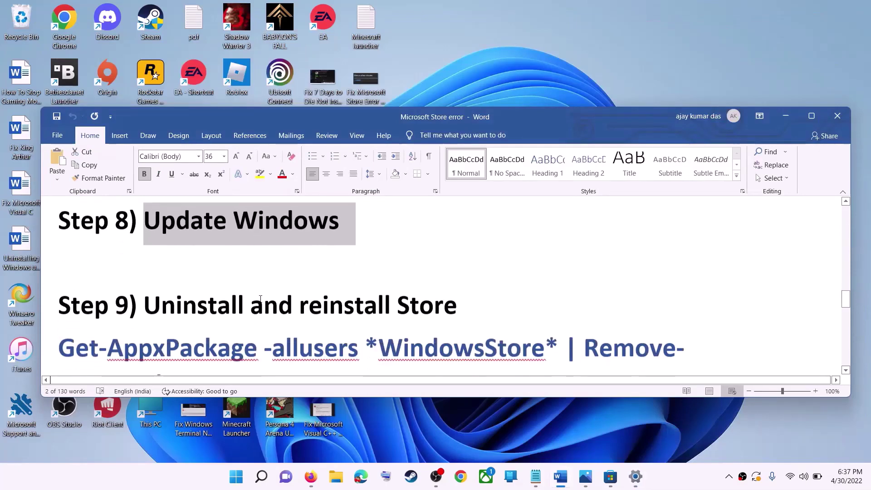
scroll(260, 299, down, 2)
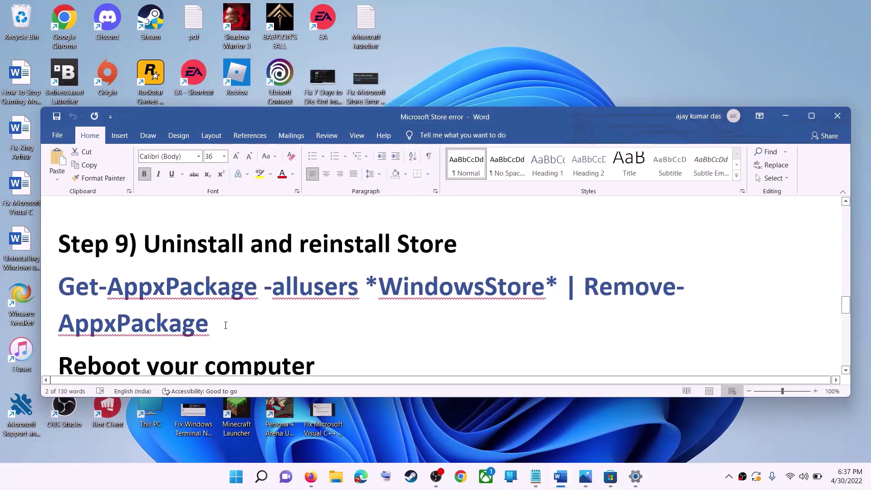
drag(225, 325, 58, 285)
right_click(134, 310)
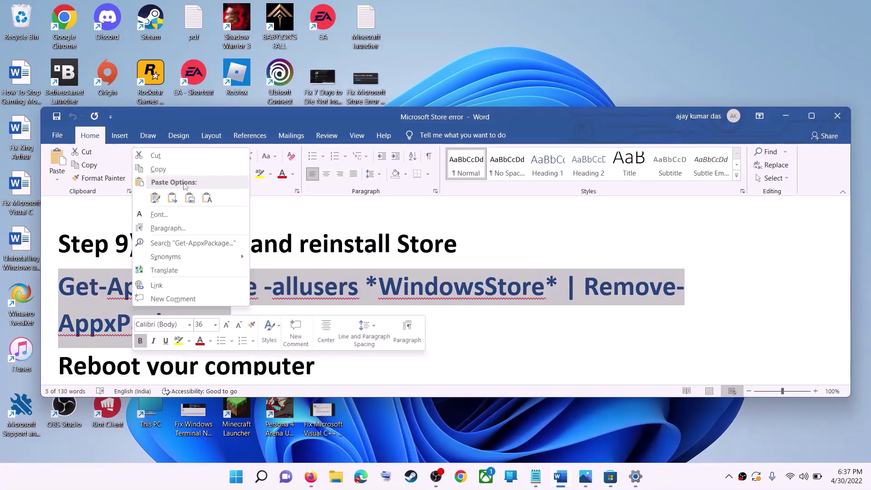
click(175, 170)
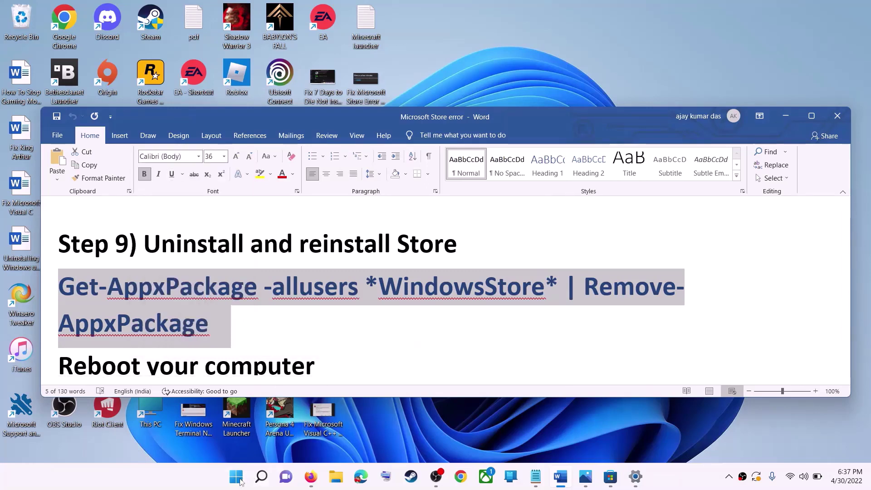
Open Windows PowerShell as administrator and run the copied command Get-AppxPackage -allusers *WindowsStore* | Remove-AppxPackage
click(237, 476)
text(powe)
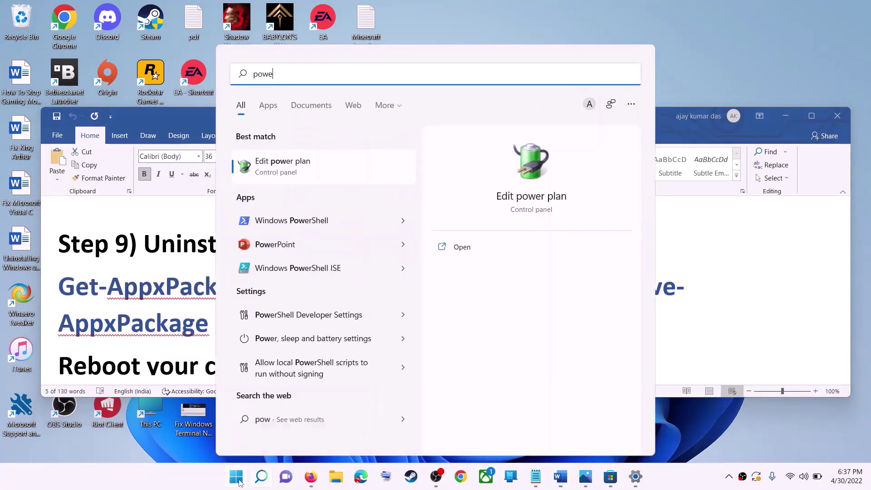
text(rshell)
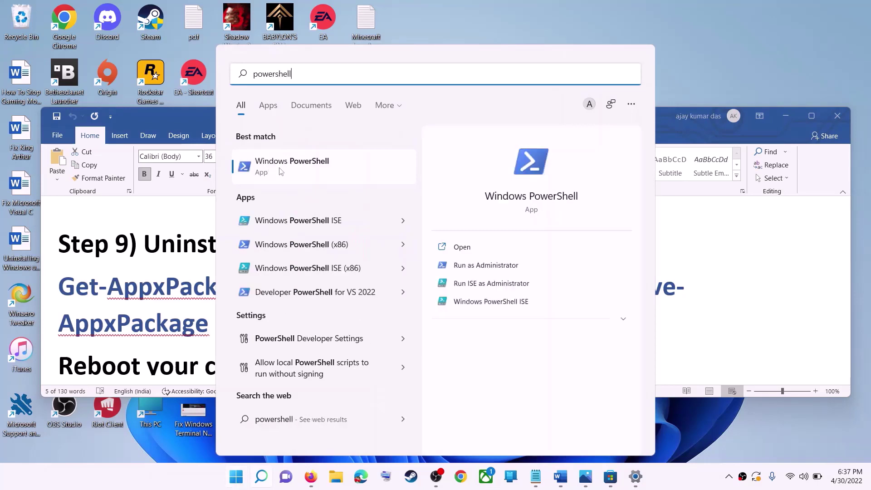
right_click(280, 172)
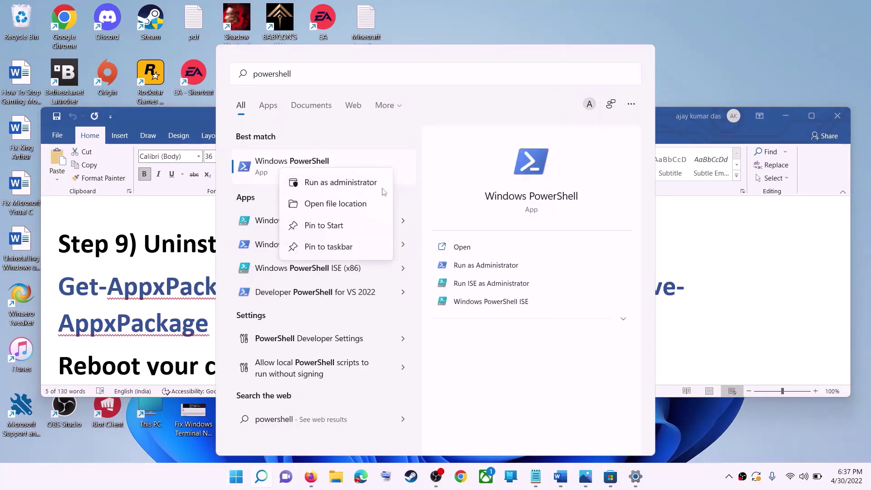
click(351, 183)
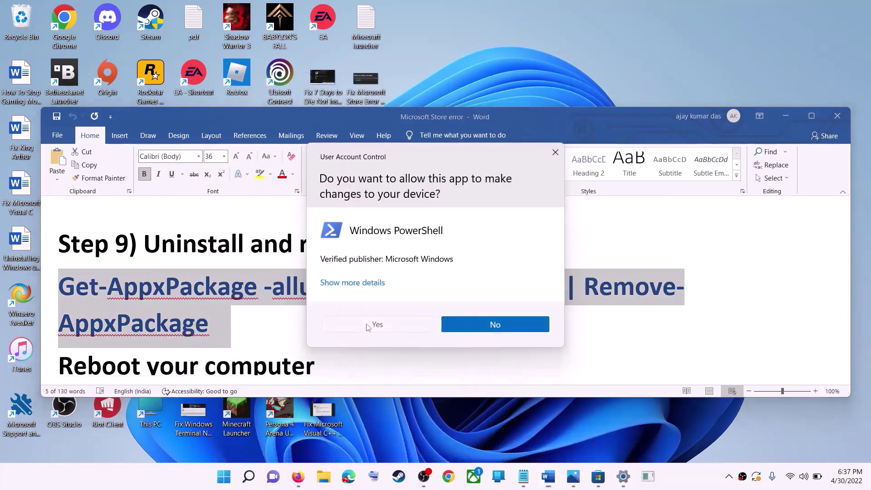
click(369, 326)
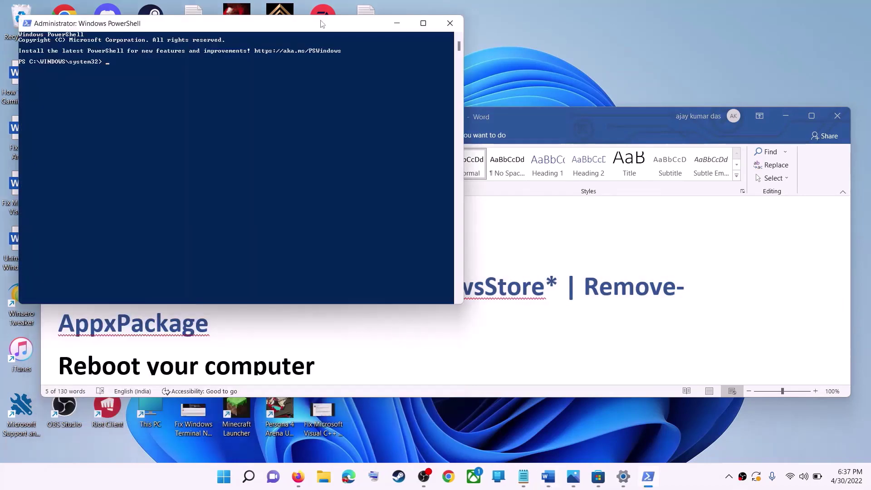
drag(303, 29, 443, 117)
key(ctrl+v)
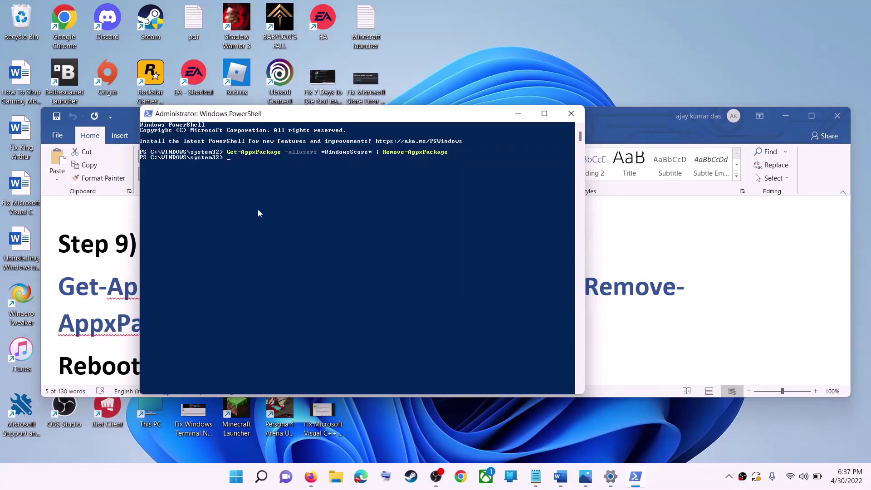
Highlight "Reboot your computer" in the Word document and look at the power options without restarting
click(560, 476)
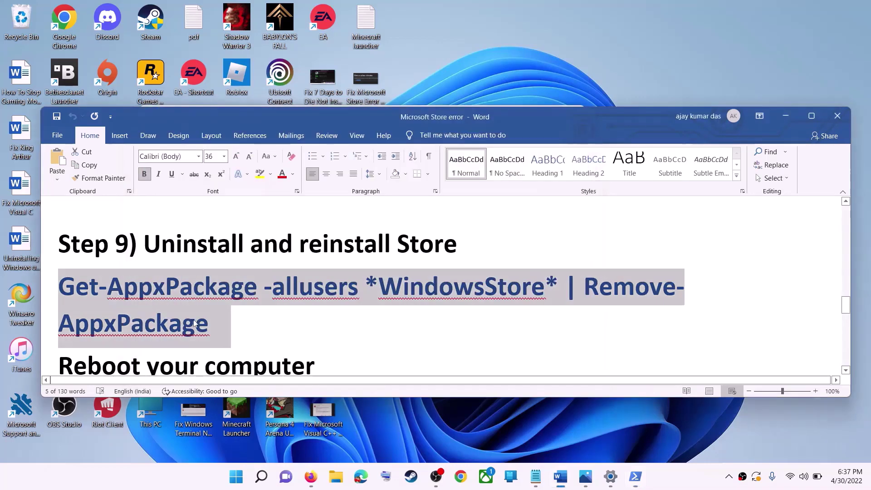
scroll(272, 294, down, 2)
triple_click(167, 313)
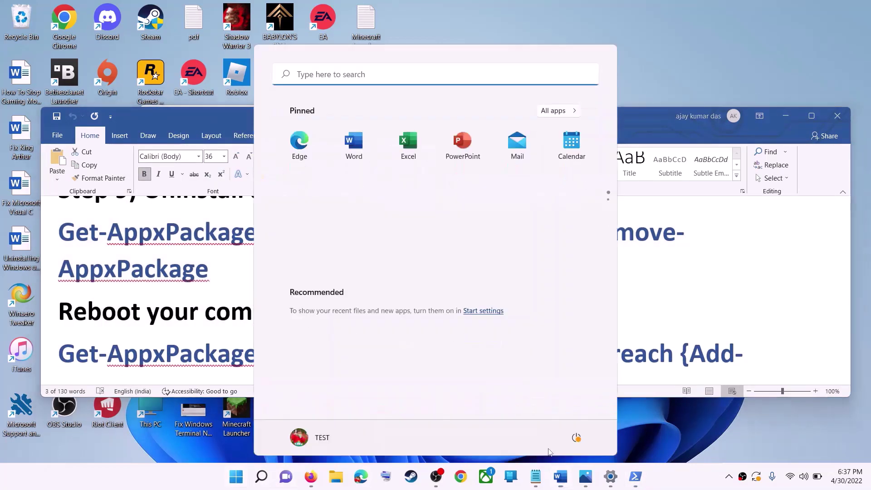
click(236, 476)
click(576, 437)
key(Escape)
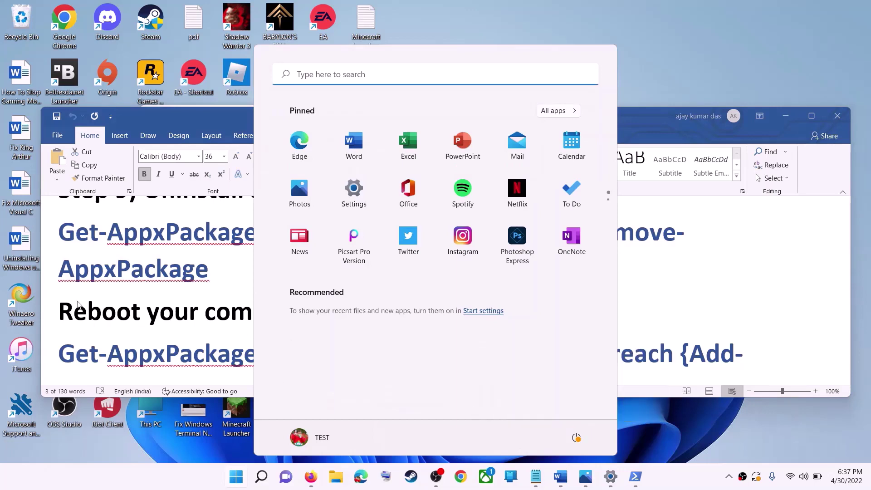
key(Escape)
scroll(174, 353, down, 1)
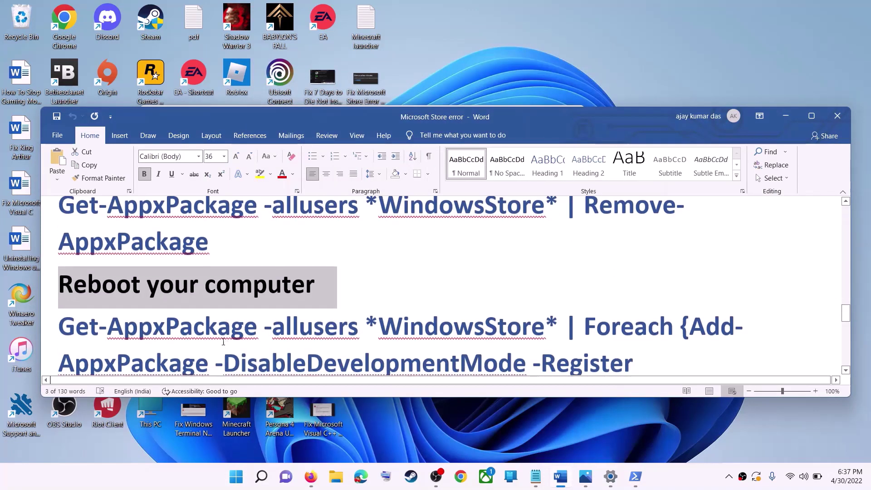
Open another Windows PowerShell window as administrator and allow it to make changes
click(235, 483)
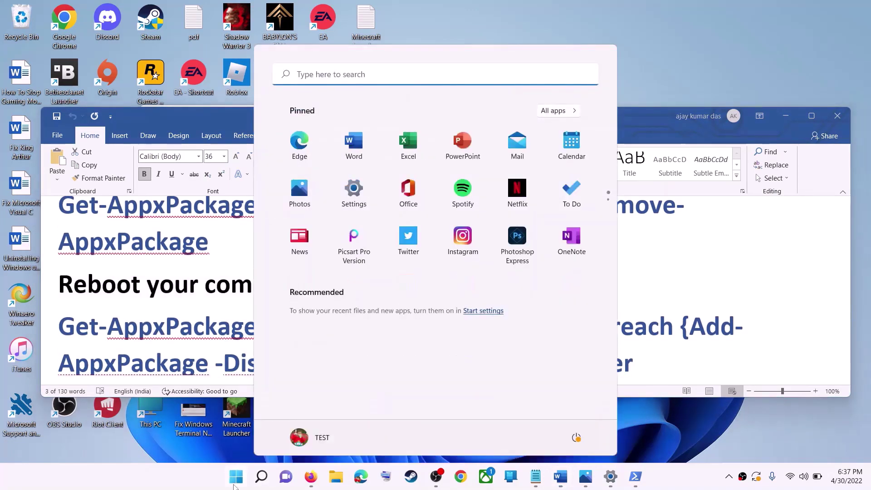
text(powershell)
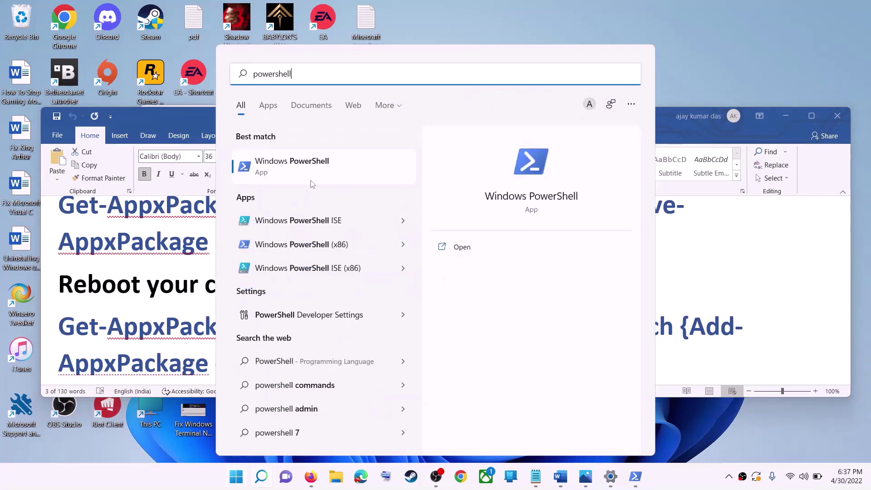
right_click(310, 168)
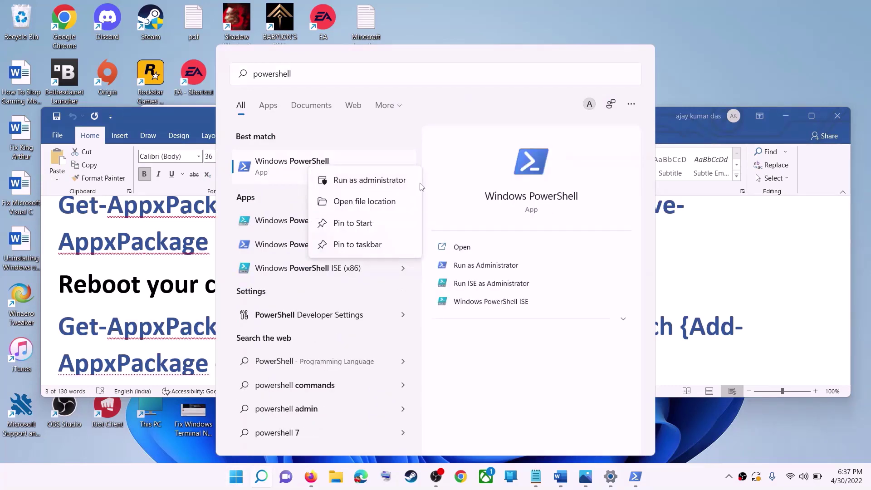
click(376, 180)
click(397, 324)
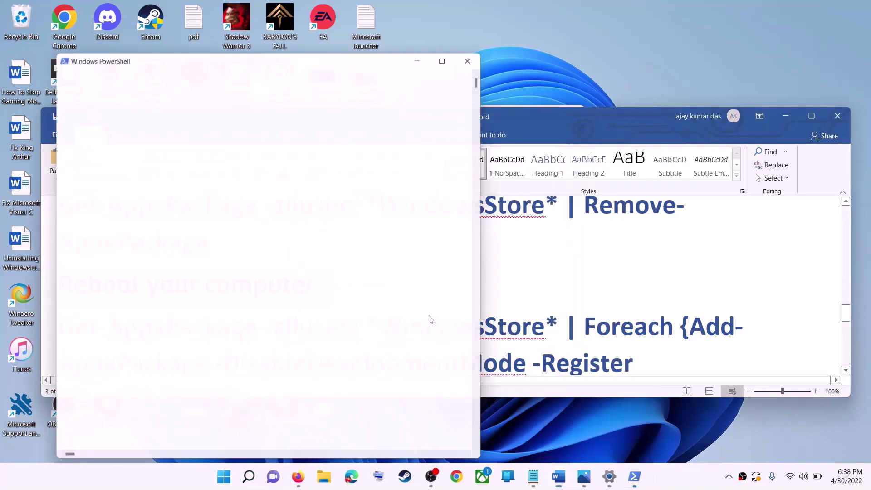
Copy the Get-AppxPackage -allusers *WindowsStore* | Foreach {Add-AppxPackage ...} reinstall command from the Word document
click(566, 273)
scroll(551, 314, down, 2)
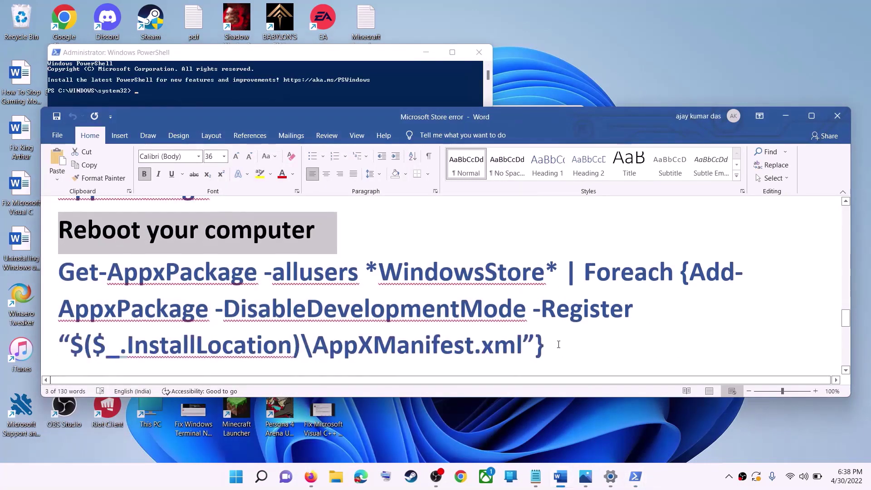
drag(557, 346, 99, 290)
right_click(99, 290)
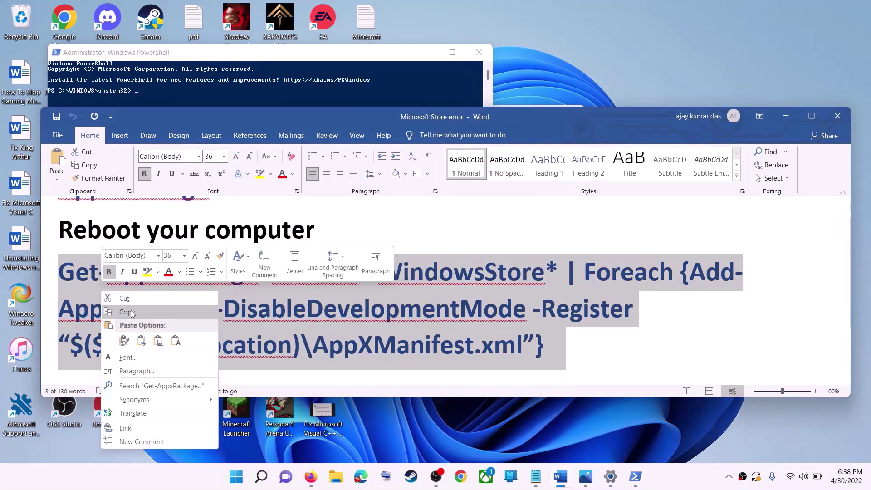
click(127, 312)
Paste the copied Store reinstall command into the administrator PowerShell window and run it
click(217, 93)
click(263, 184)
right_click(264, 188)
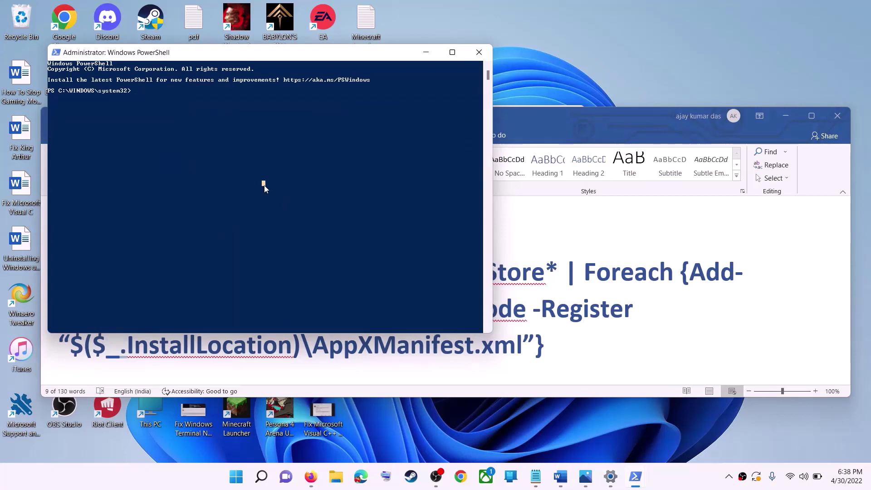
key(Return)
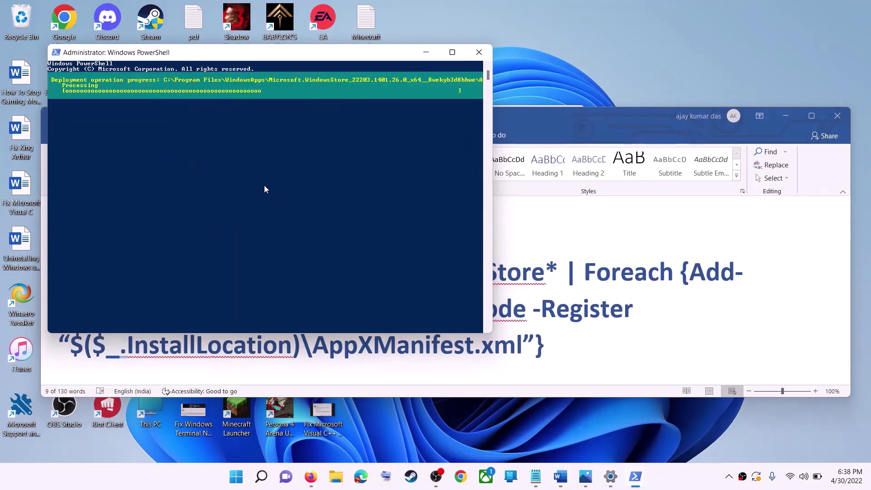
Search for "store" and open the Microsoft Store app
click(237, 482)
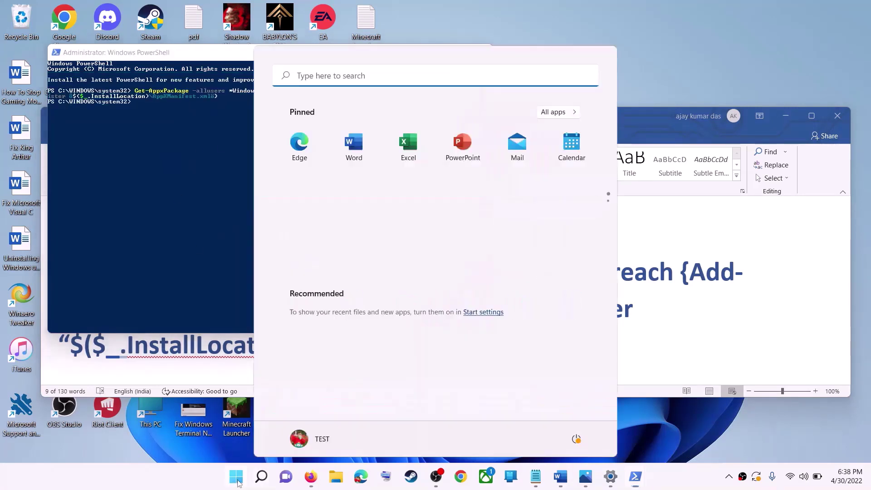
text(store)
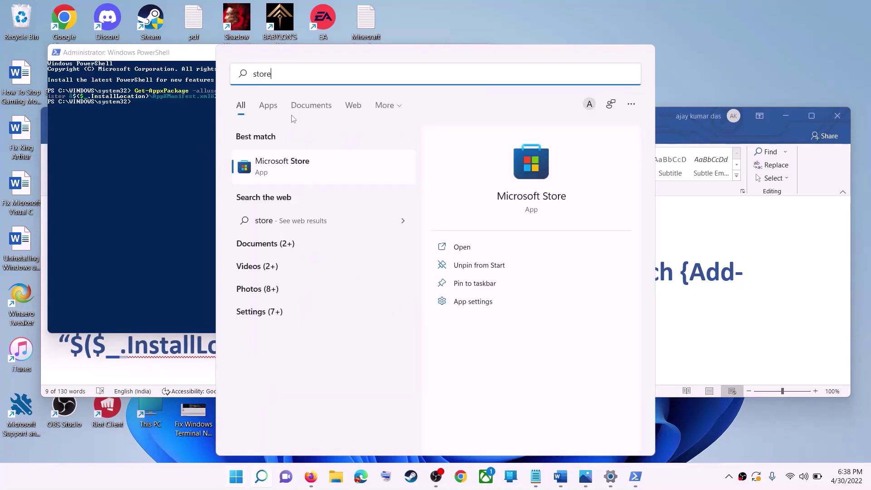
key(Return)
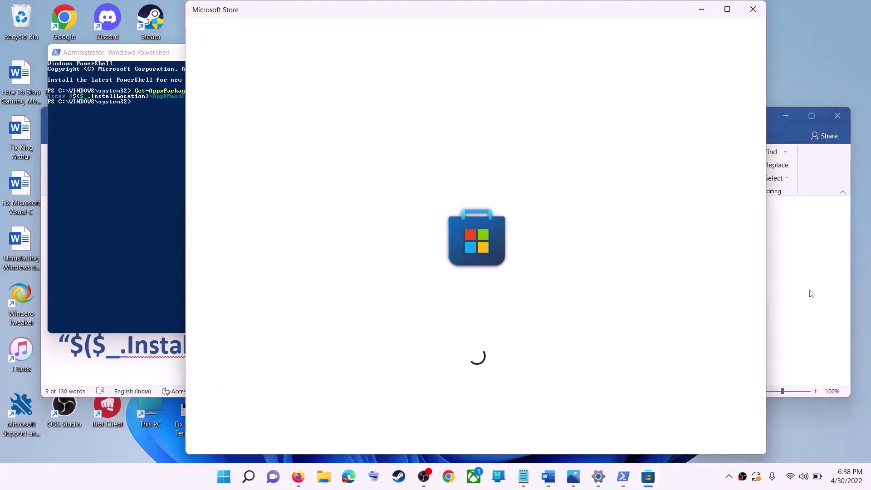
Highlight "Try installing to C drive/Different Drive" in Step 10 of the Word document
click(811, 292)
scroll(308, 308, down, 3)
scroll(304, 305, down, 2)
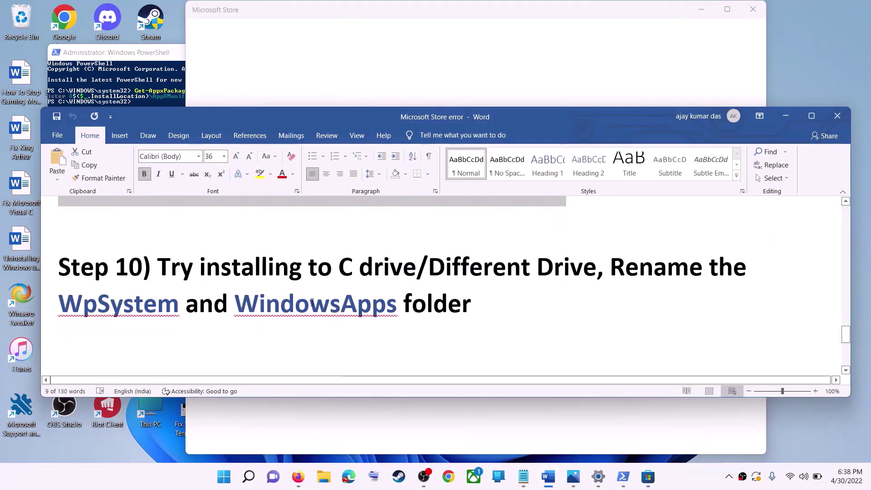
drag(191, 265, 597, 271)
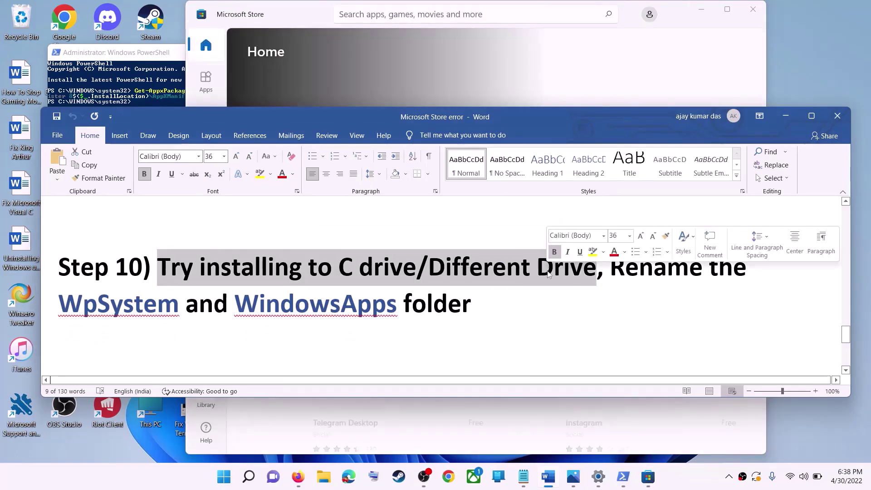
Open the Storage page of the System settings in Windows Settings
click(224, 476)
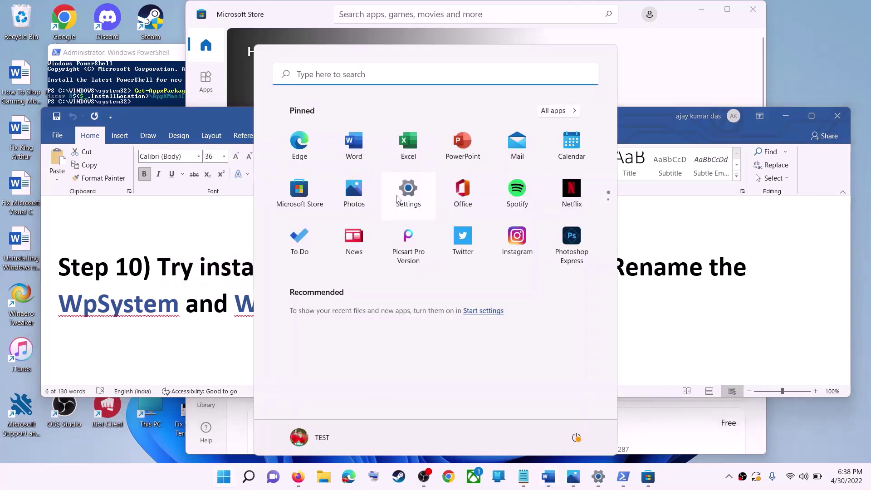
click(397, 198)
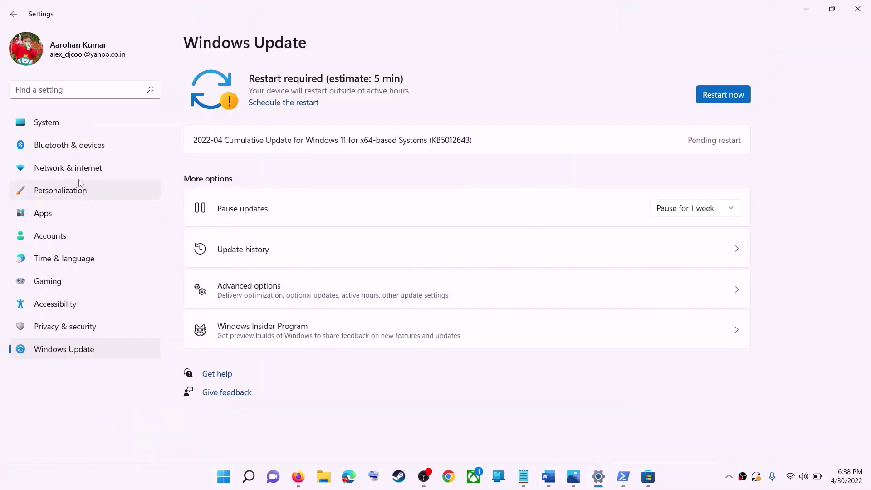
click(55, 124)
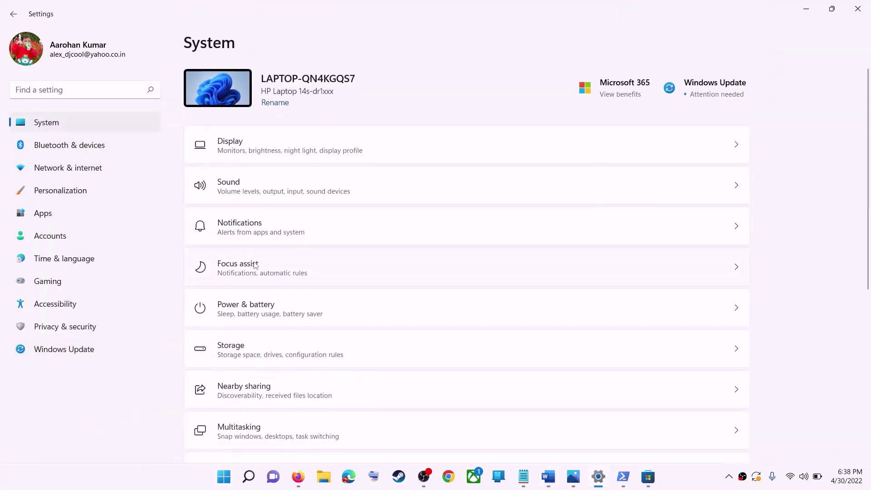
scroll(256, 266, down, 2)
click(248, 235)
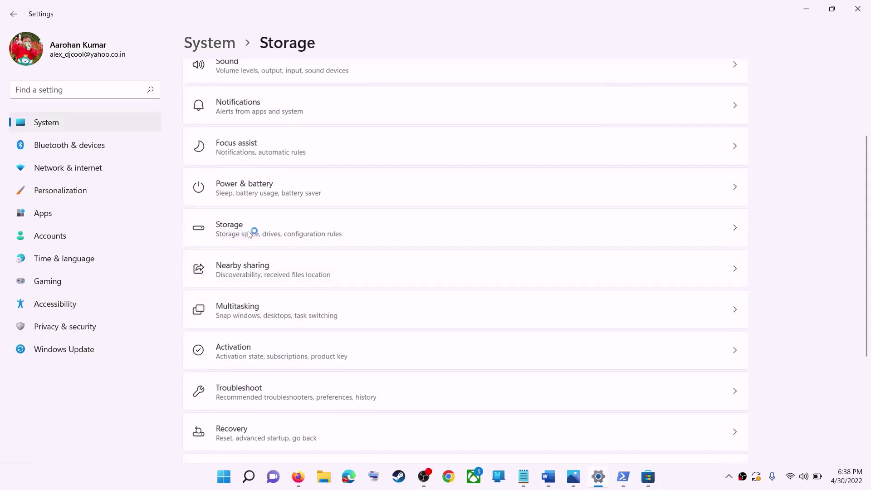
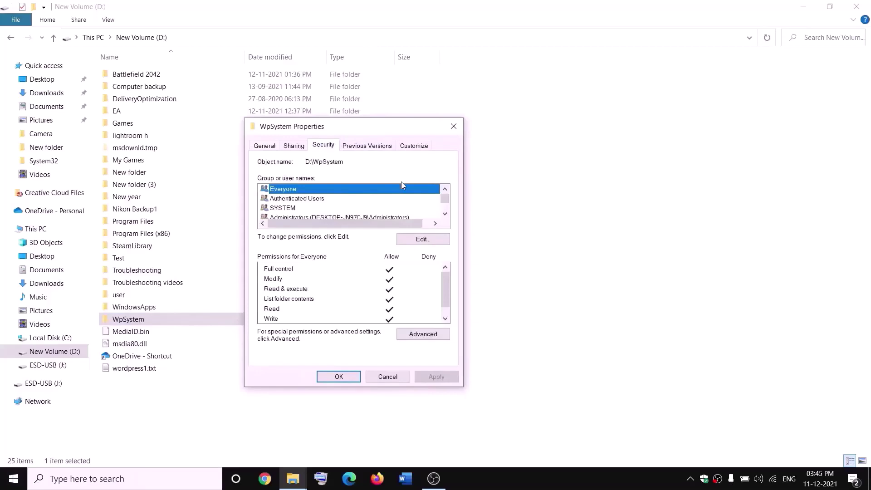
Choose Everyone as the new owner of the D:\WpSystem folder in its advanced security settings
click(426, 338)
click(321, 142)
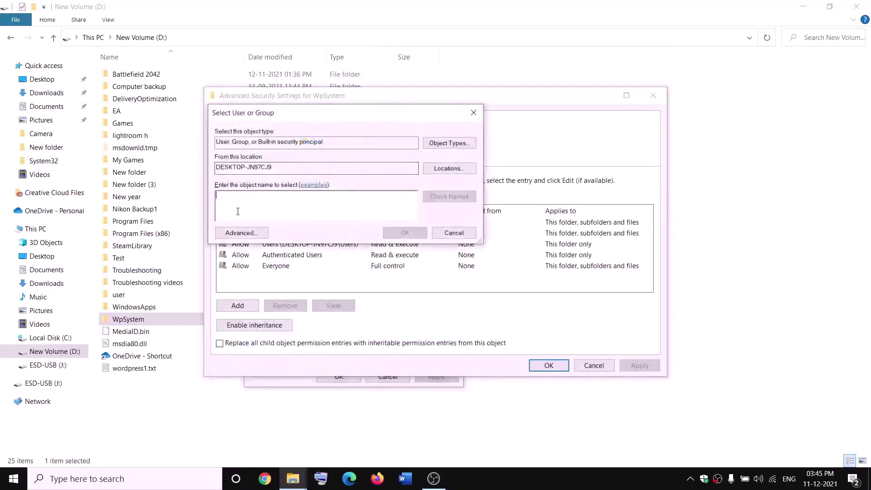
text(w)
key(BackSpace)
text(everyo)
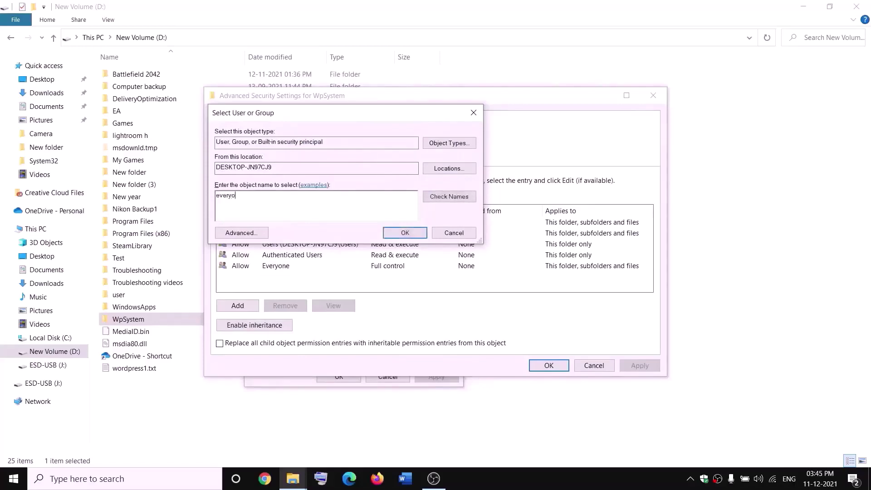
double_click(258, 194)
click(448, 197)
click(405, 233)
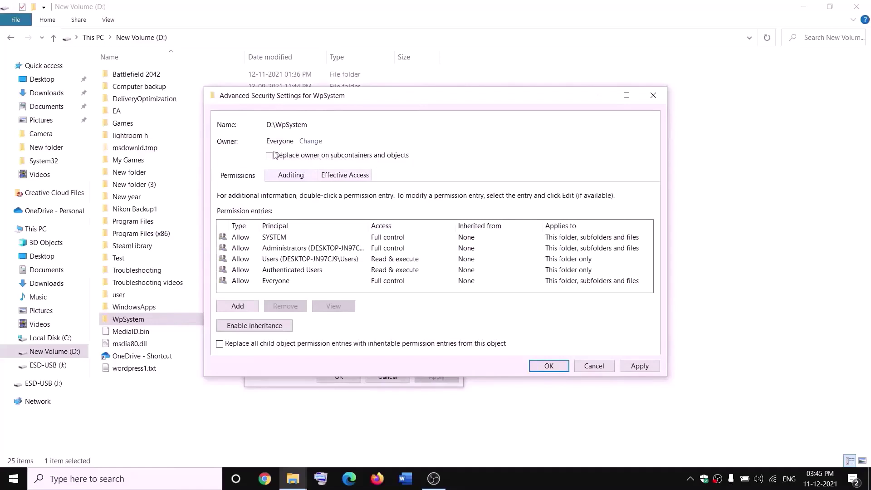
Apply the ownership change to the WpSystem folder and its contents, and close the folder's properties
click(640, 366)
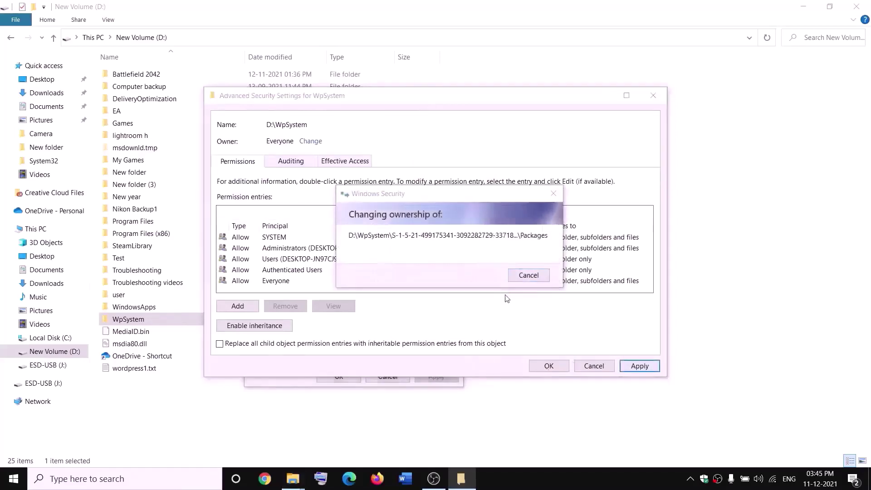
click(526, 285)
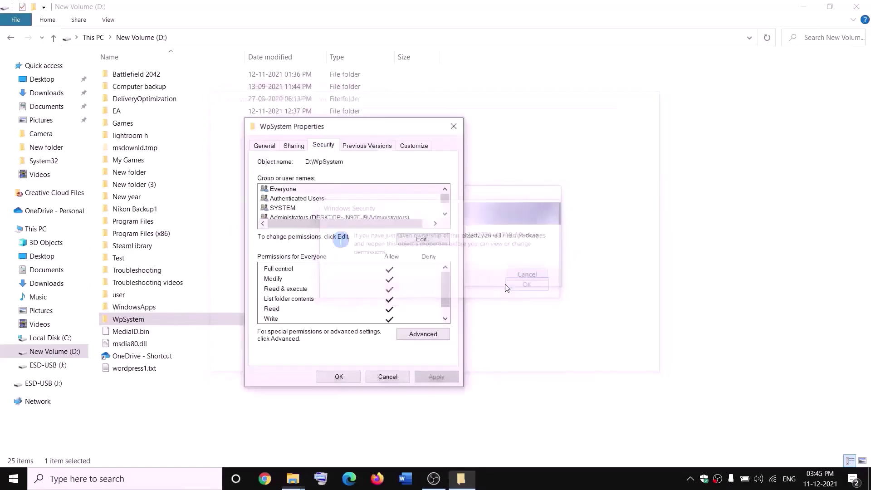
click(339, 377)
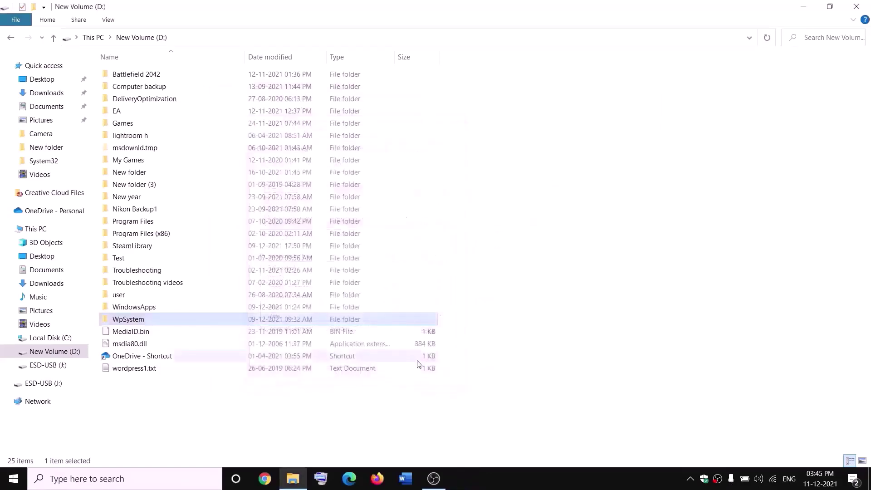
Open the advanced security settings of the D:\WpSystem folder from its properties
right_click(130, 322)
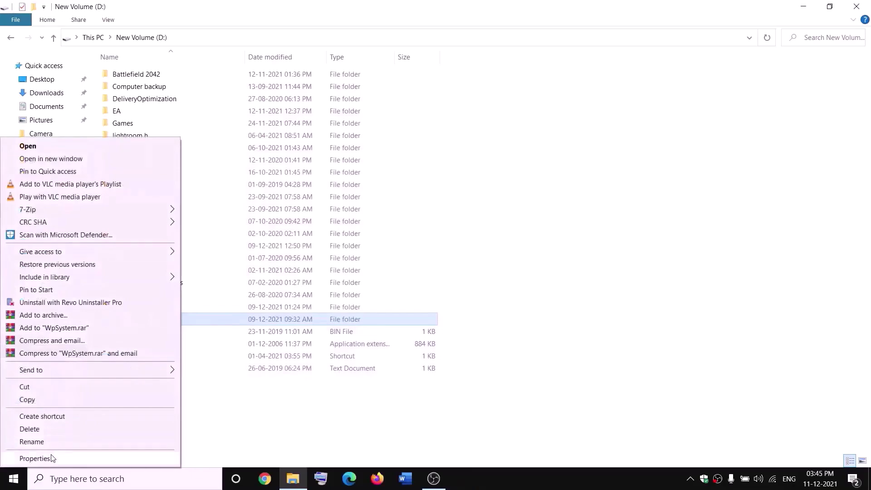
click(34, 458)
drag(235, 200, 385, 144)
click(319, 166)
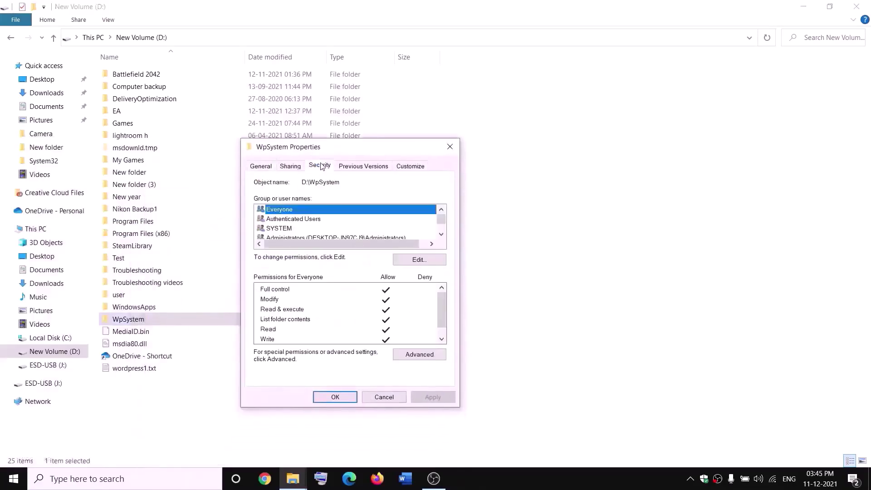
click(420, 355)
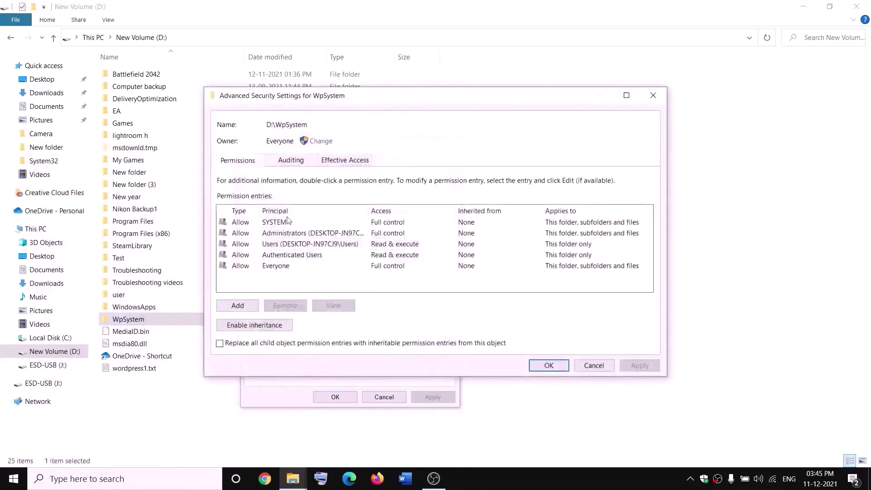
Add a permission entry for the WpSystem folder with "everyone" as its principal
click(244, 312)
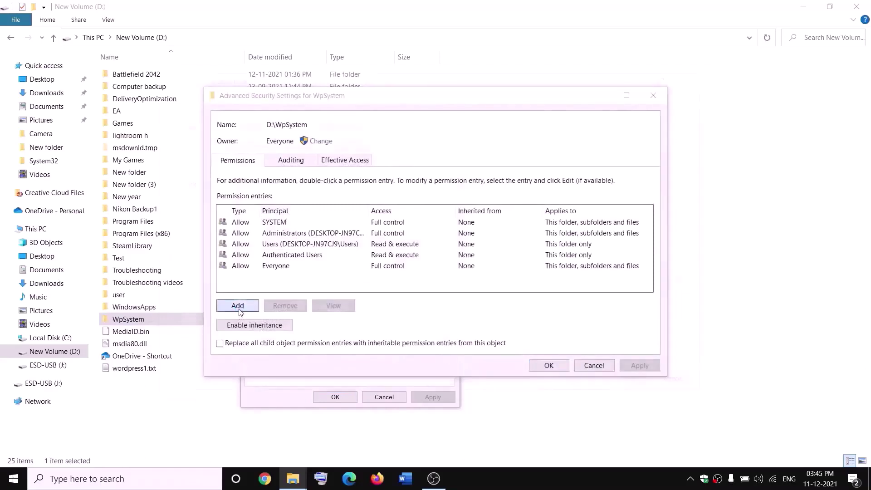
click(237, 104)
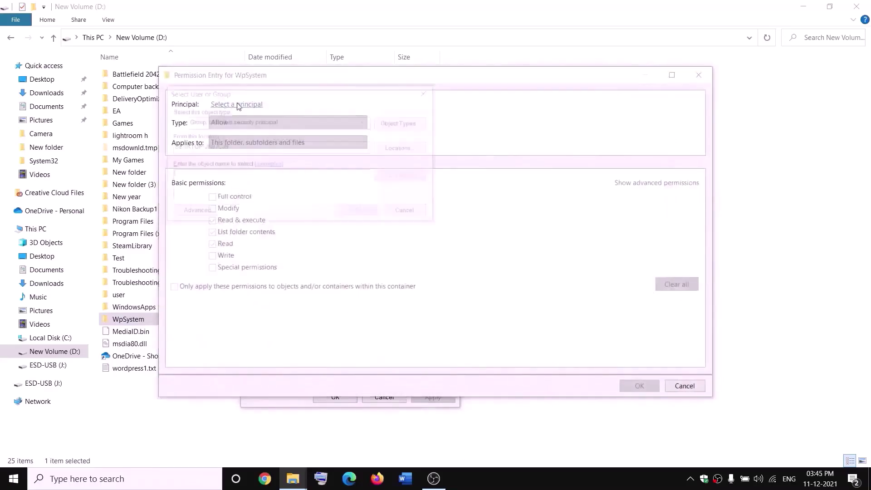
text(everyone)
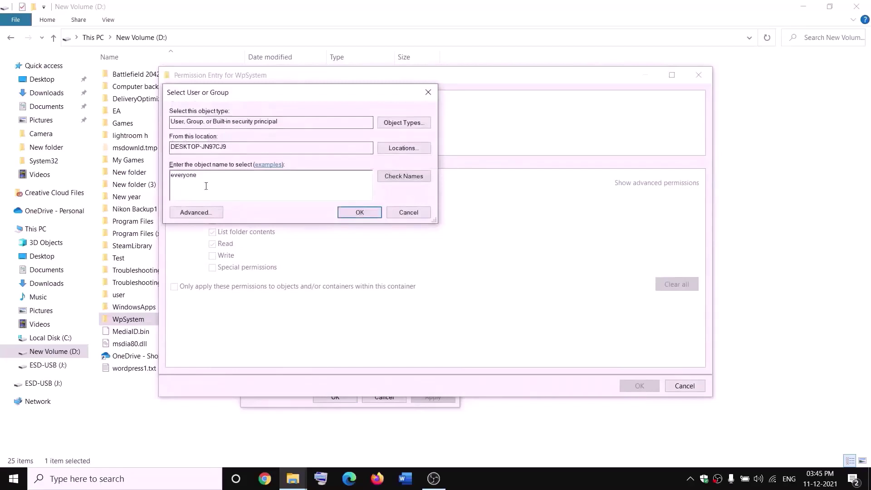
click(399, 176)
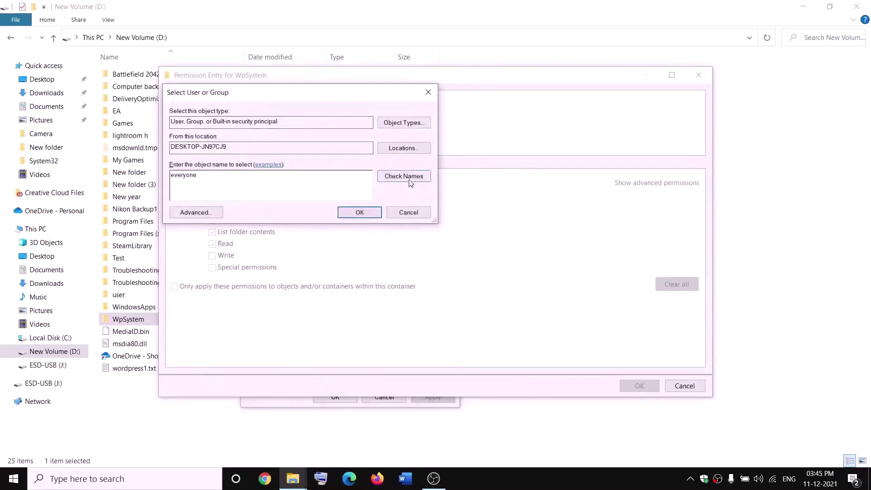
click(363, 213)
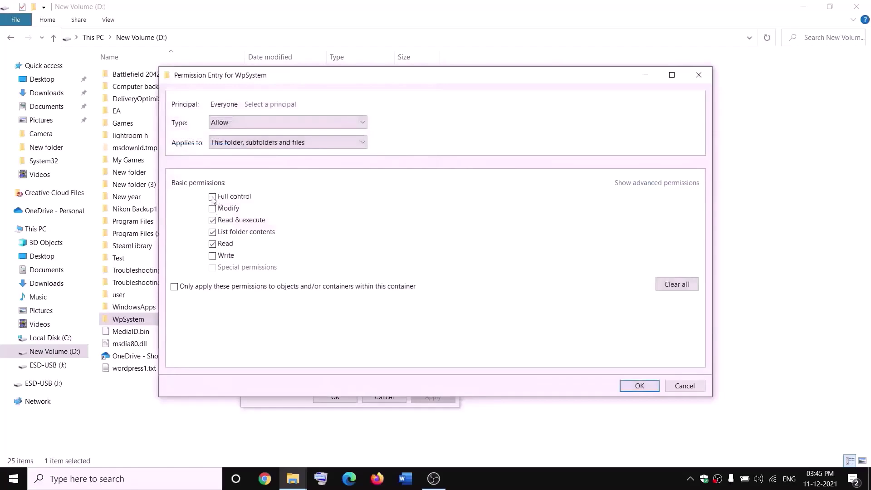
Give Everyone full control in the permission entry, then confirm the WpSystem security settings and close the folder's properties
click(640, 385)
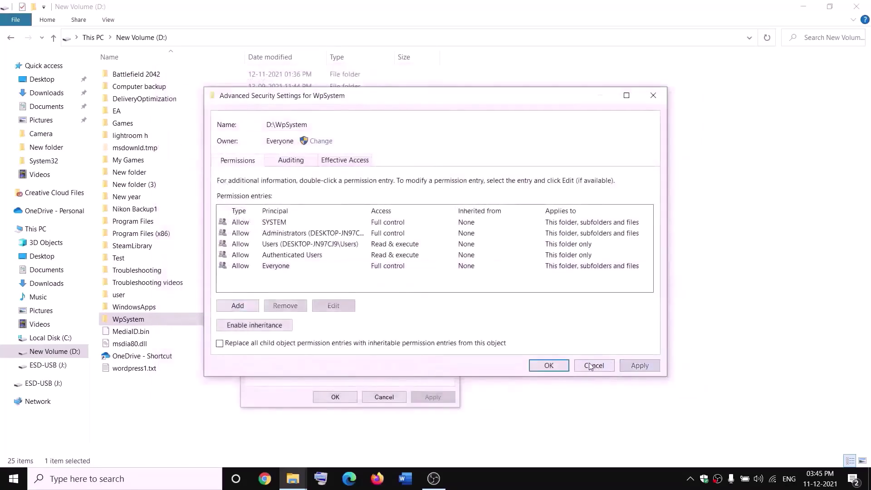
click(549, 366)
click(349, 397)
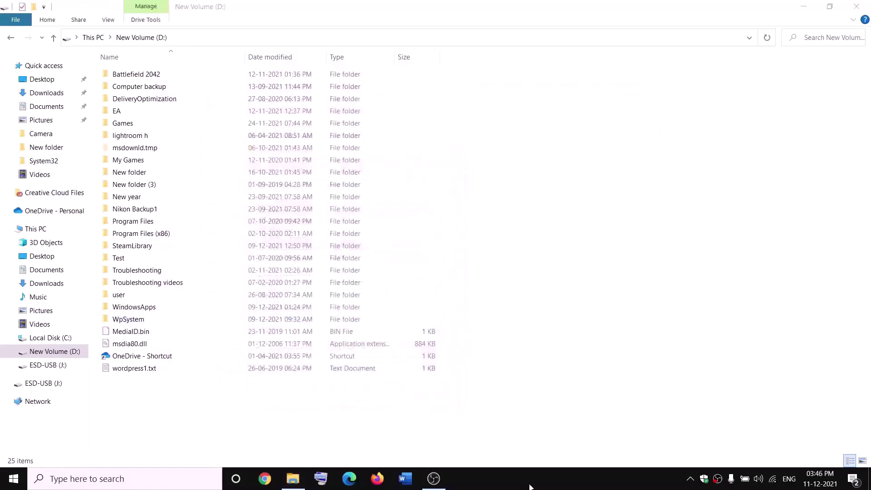
Rename the WpSystem folder on the D: drive to WpSystem.old
right_click(127, 323)
click(37, 444)
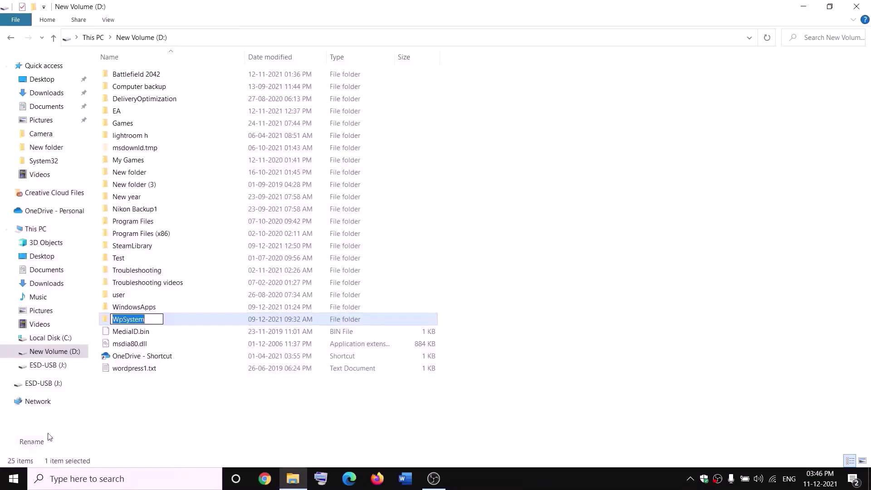
key(End)
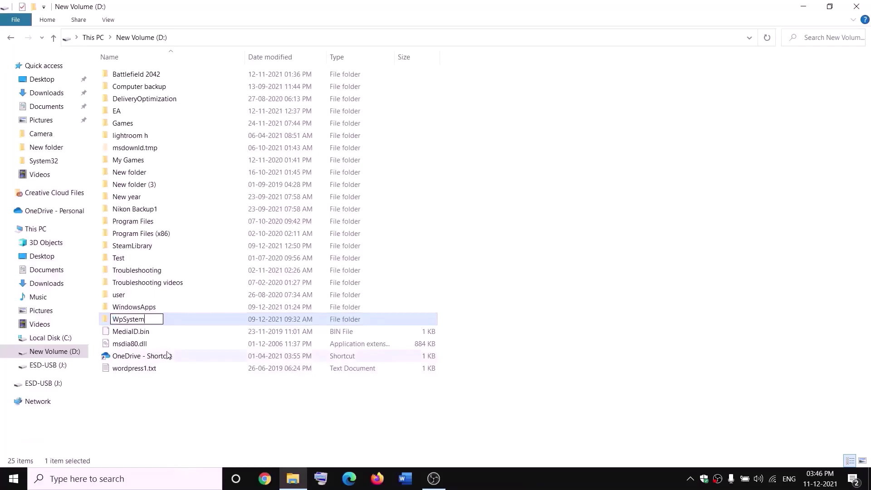
text(.old)
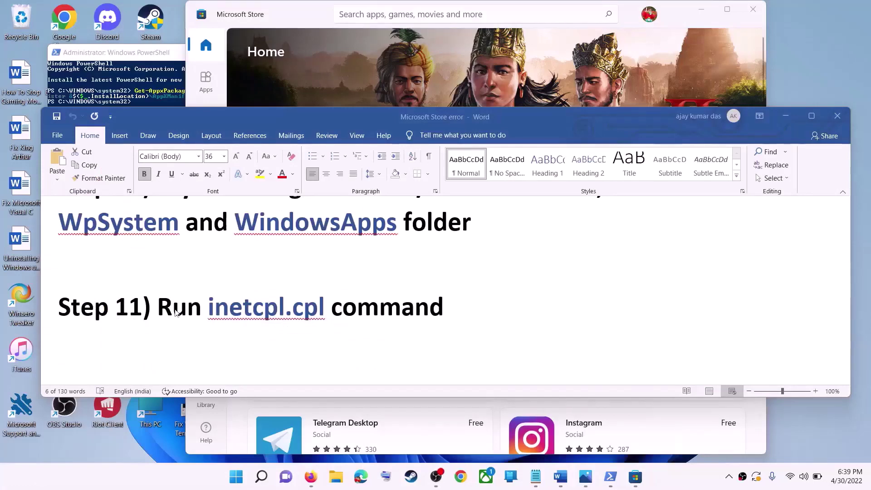
Highlight "Run inetcpl.cpl command" in Step 11 of the Word document and run inetcpl.cpl from the Windows search
drag(167, 313, 400, 310)
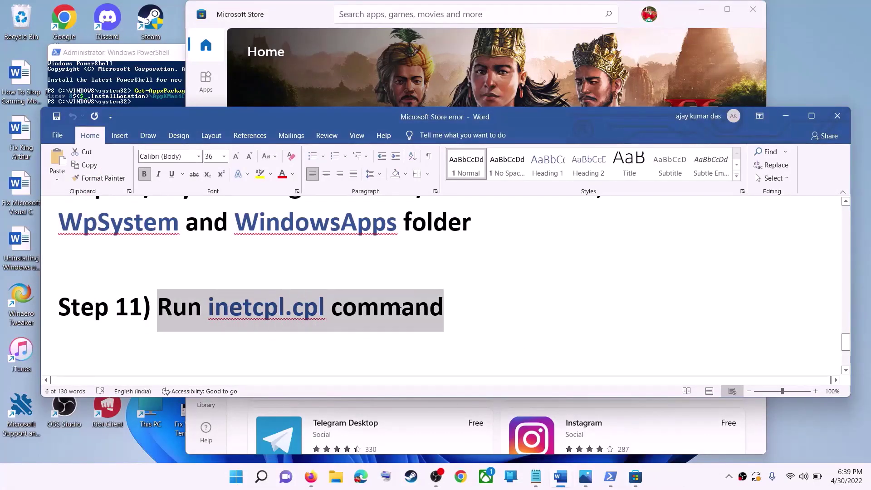
click(237, 477)
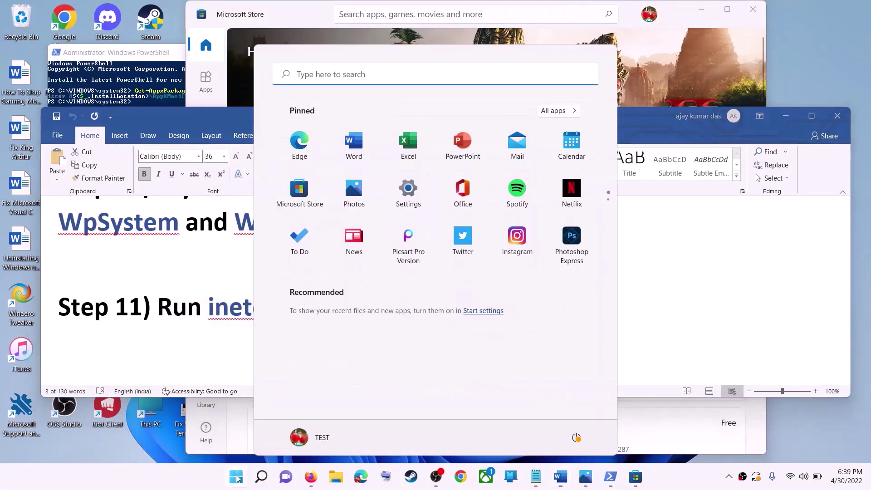
text(inetc)
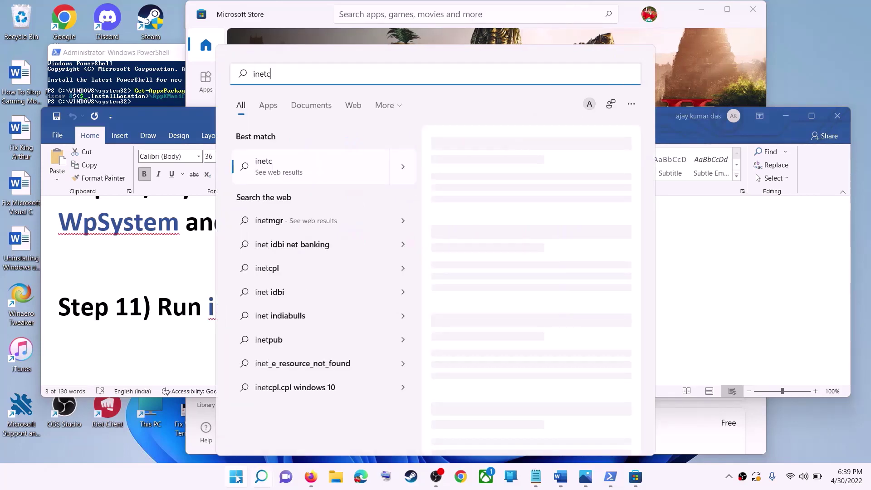
text(pl.cpl)
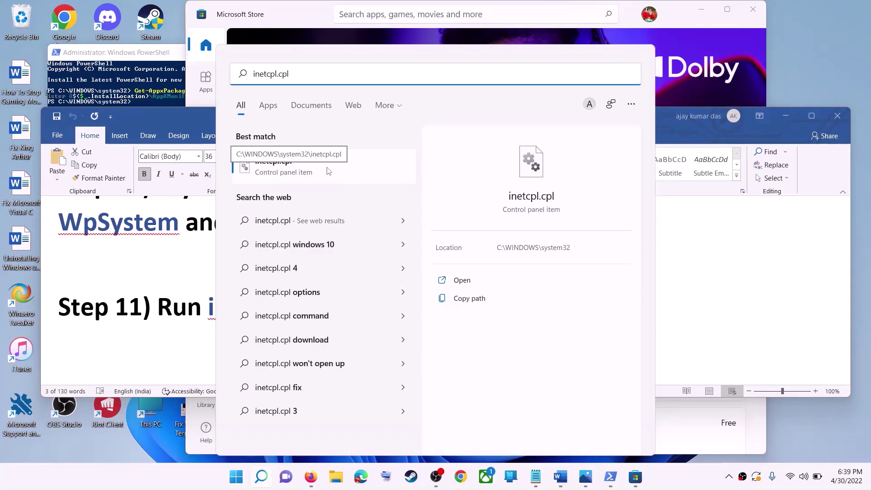
click(328, 171)
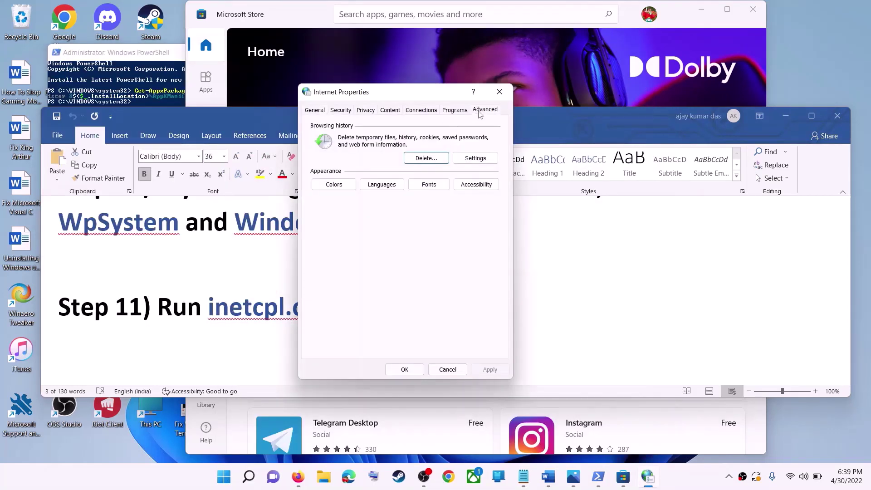
Review the Use TLS 1.0, 1.1, 1.2 and 1.3 options in the advanced internet settings and confirm Internet Properties
click(483, 111)
scroll(441, 208, down, 20)
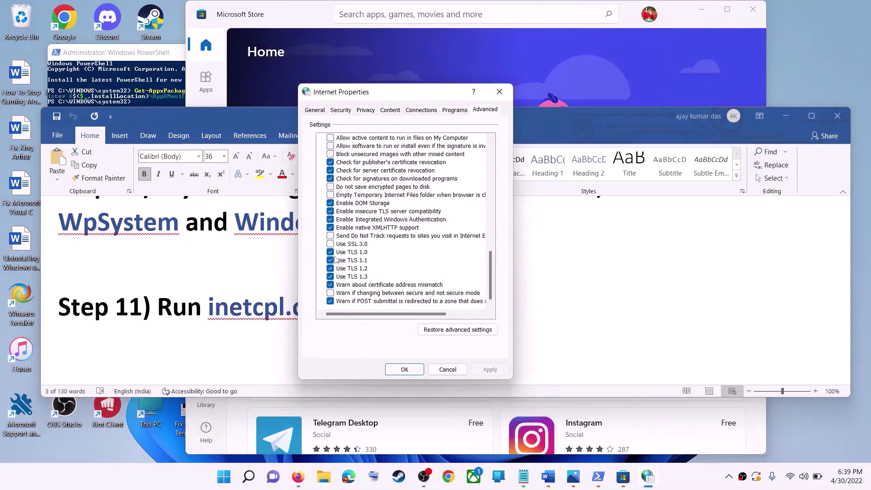
click(404, 369)
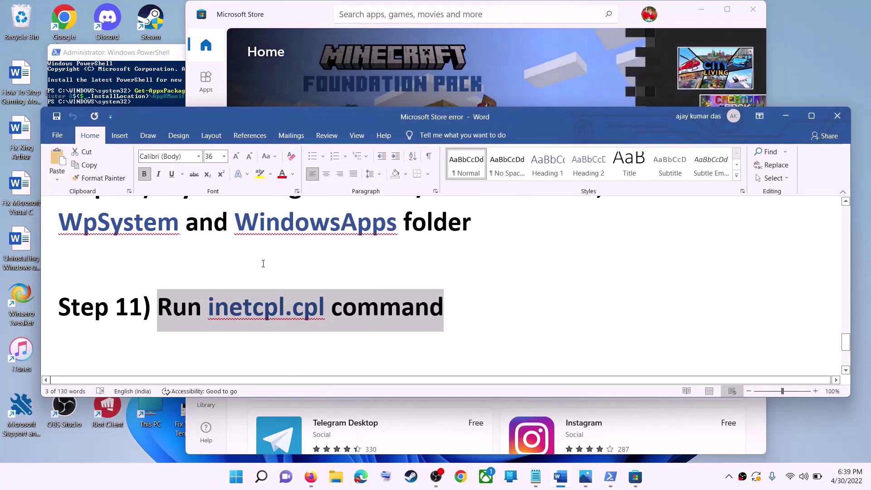
Go to Step 12 of the Word document and highlight its heading about updating Windows using the media creation tool
click(256, 272)
scroll(281, 277, down, 5)
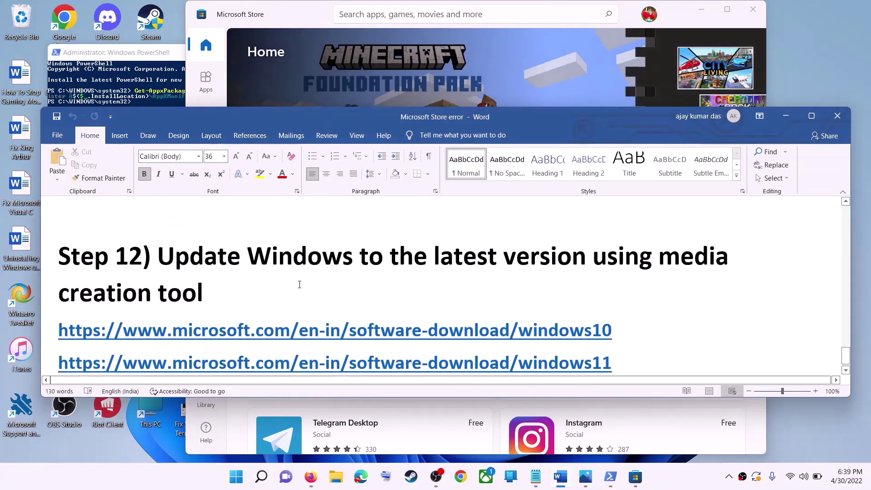
drag(158, 257, 602, 289)
click(203, 306)
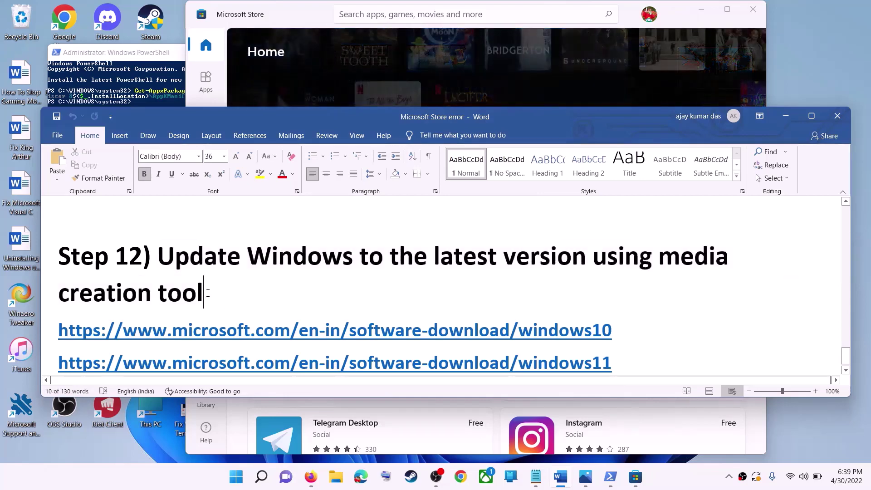
Highlight the Windows 10 and then the Windows 11 download link under Step 12
scroll(604, 299, down, 1)
double_click(631, 314)
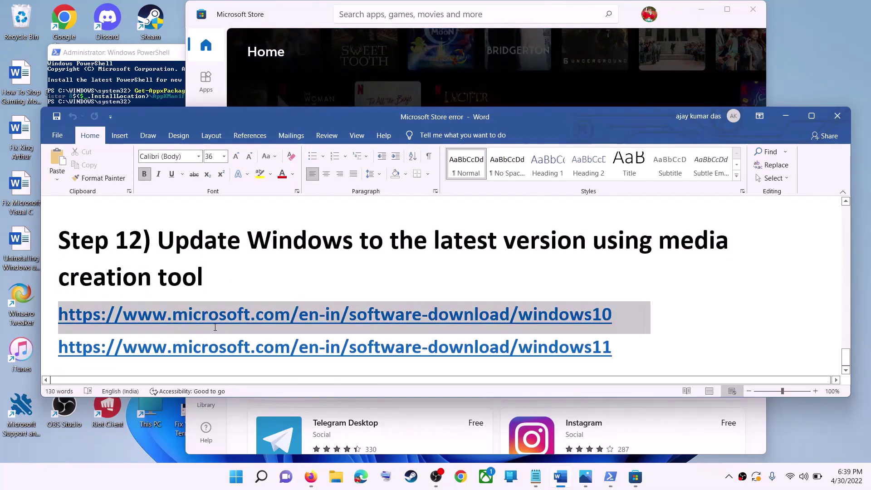
drag(632, 348, 413, 356)
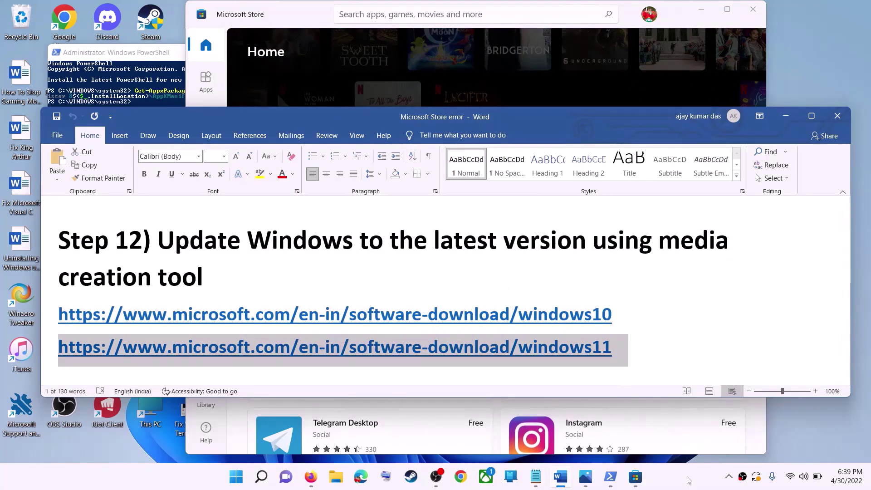
click(659, 362)
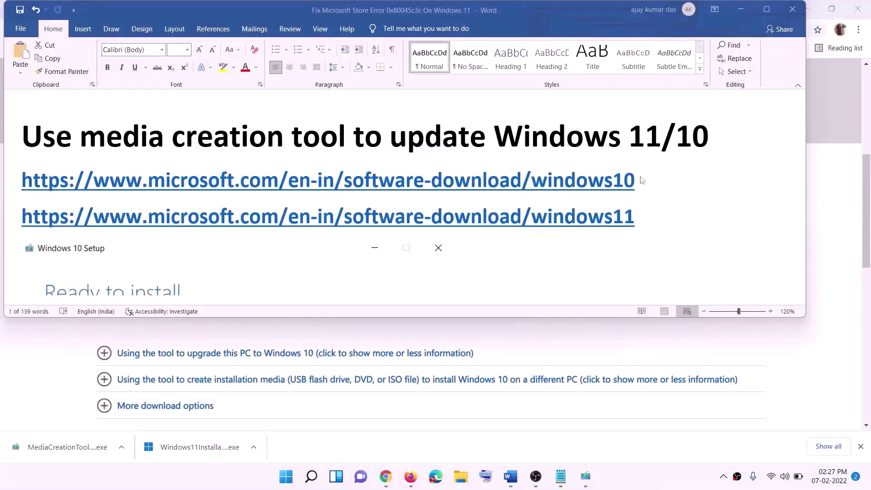
Highlight both download links under "Use media creation tool to update Windows 11/10" and minimize the Word document
triple_click(644, 180)
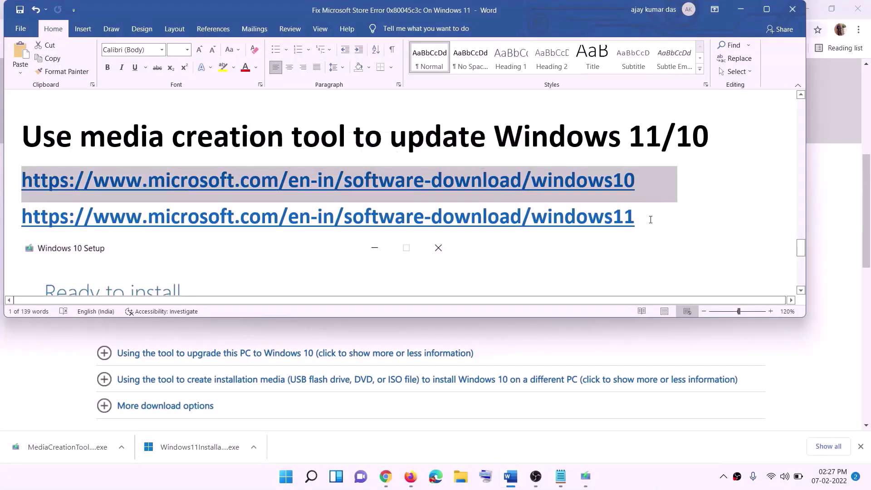
triple_click(136, 216)
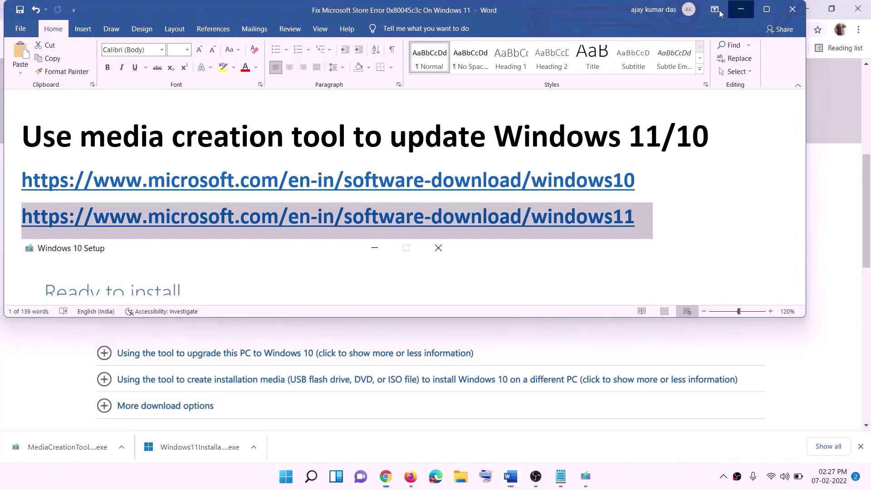
click(740, 9)
Locate the Create Windows 10 installation media section on the Download Windows 10 page and highlight its media creation tool text
scroll(372, 214, up, 6)
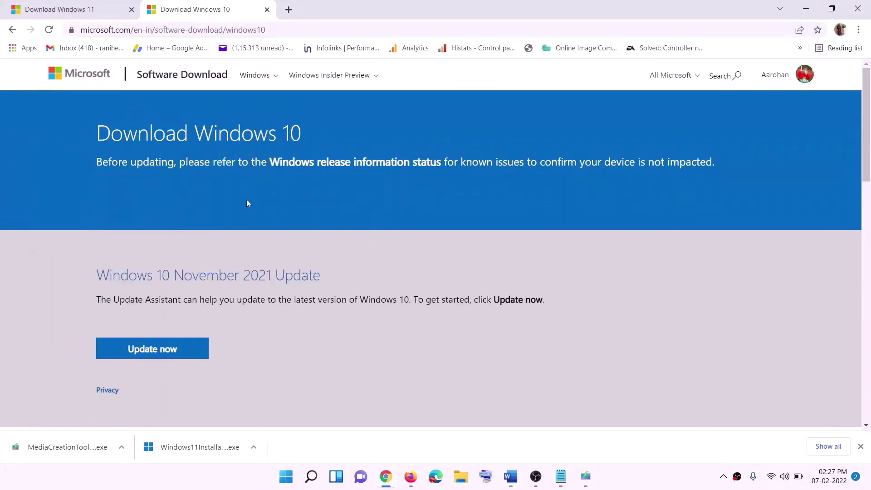
scroll(293, 255, down, 5)
drag(104, 272, 195, 272)
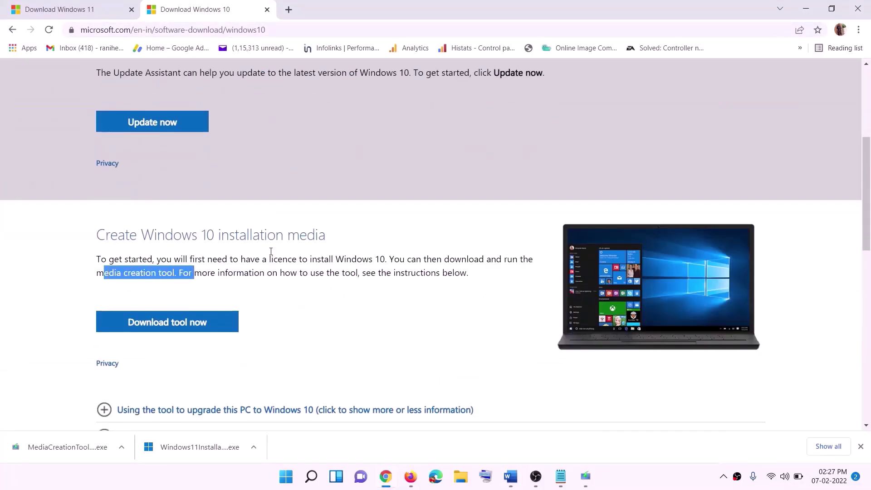
scroll(290, 249, down, 3)
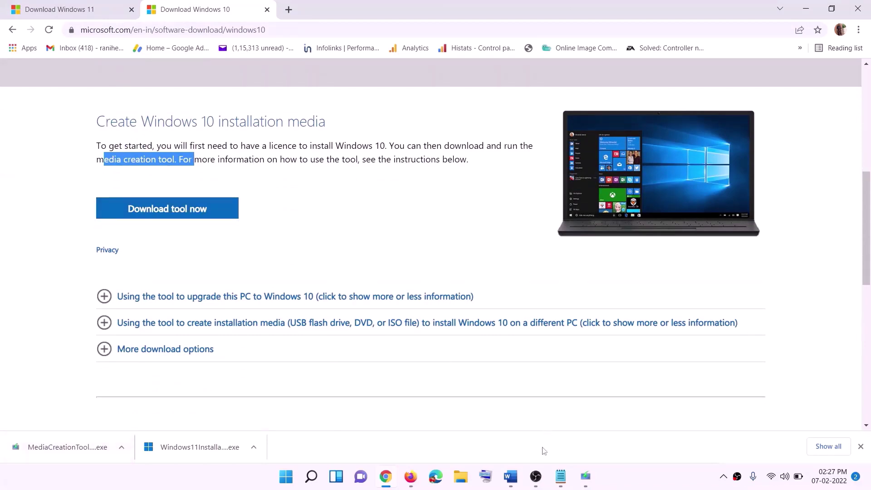
Switch to Windows 10 Setup, accept the license terms and start the download with "Upgrade this PC now"
click(593, 481)
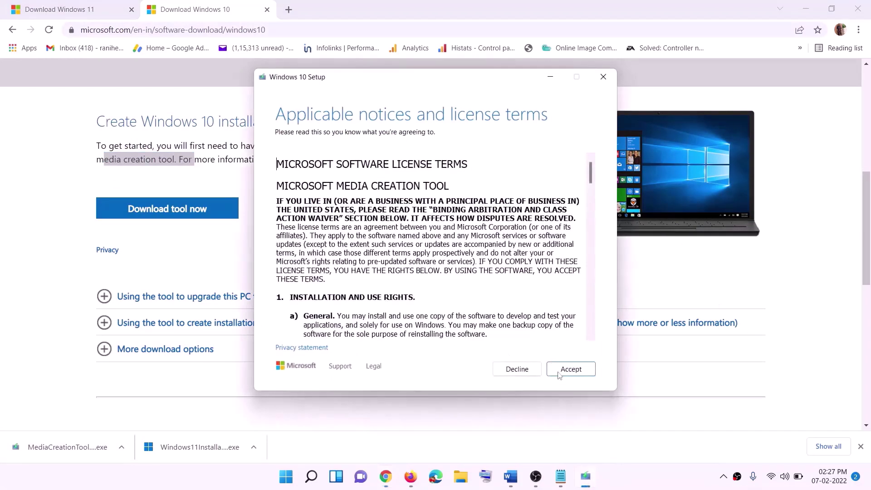
click(568, 371)
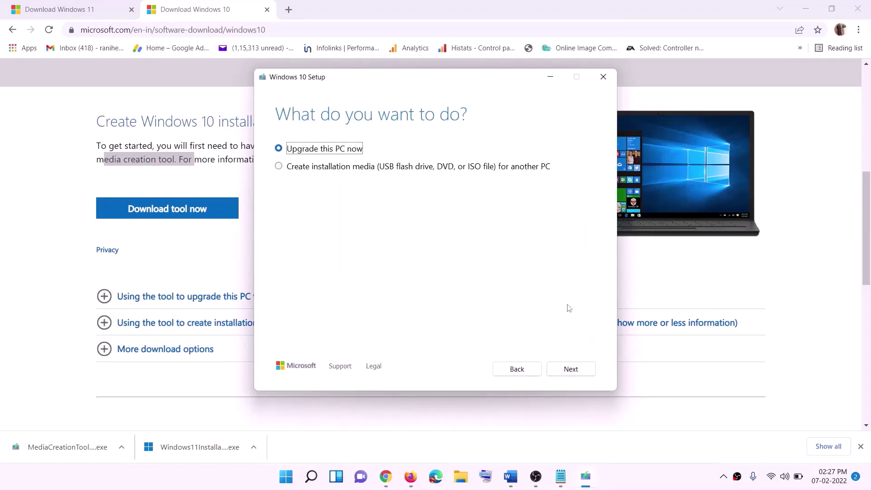
click(570, 370)
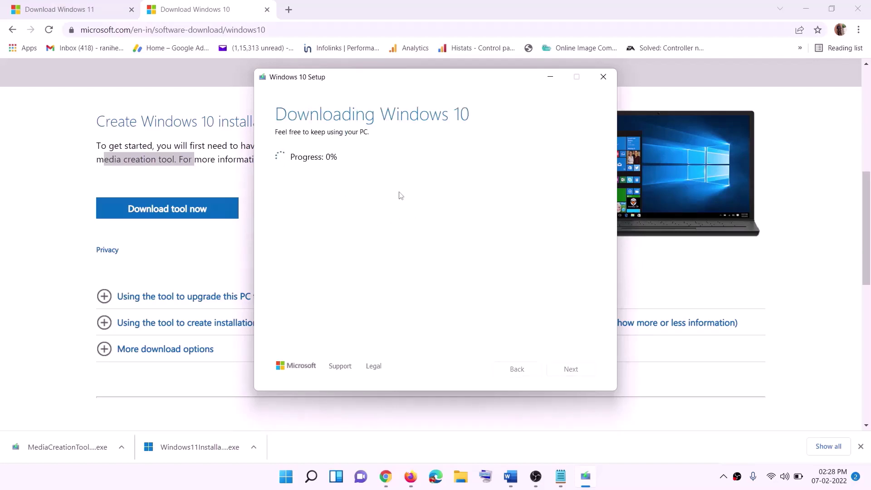
Switch back to the Word document and show its Ready to install picture of Windows 10 Setup
click(643, 485)
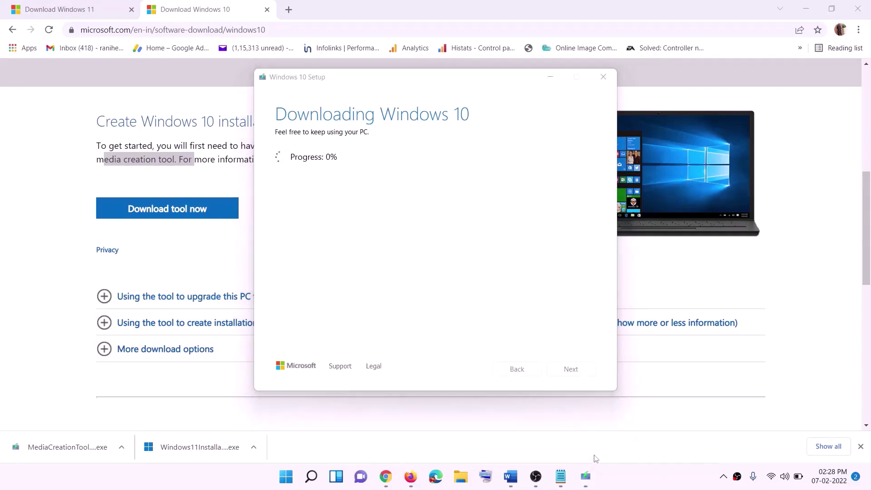
click(516, 484)
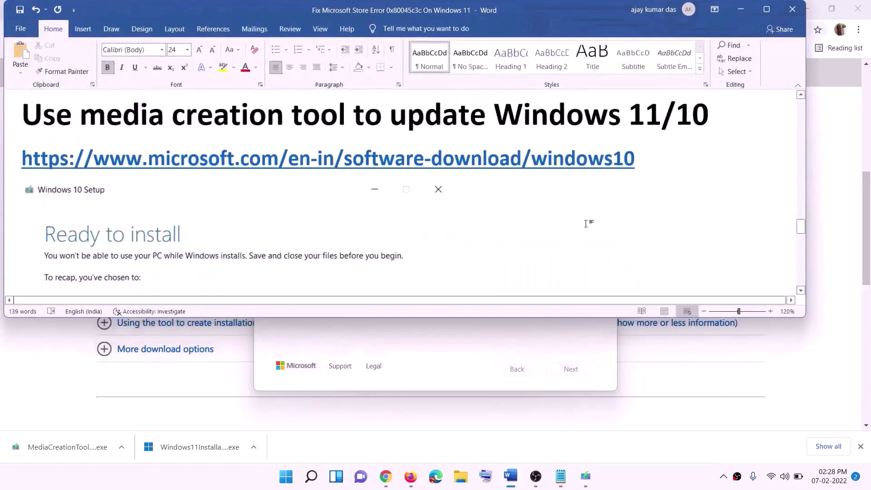
Maximize the Word document and review the options and Install button in the Windows 10 Setup picture
scroll(93, 222, down, 1)
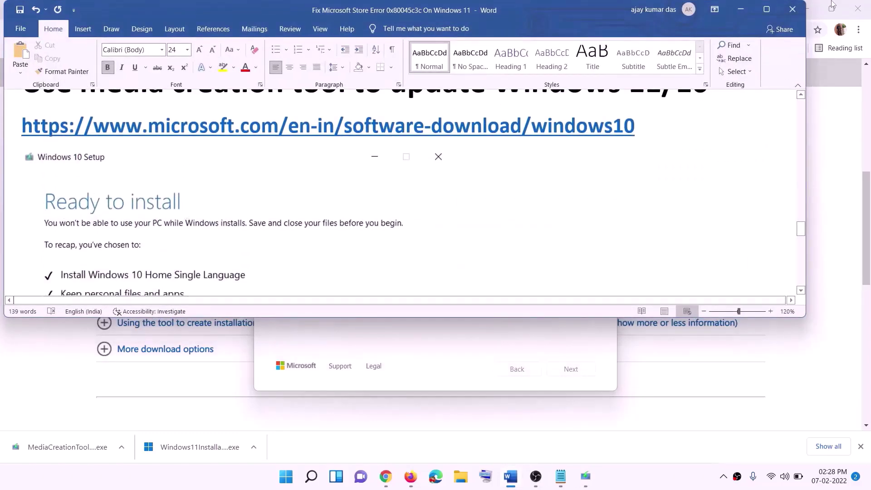
click(766, 9)
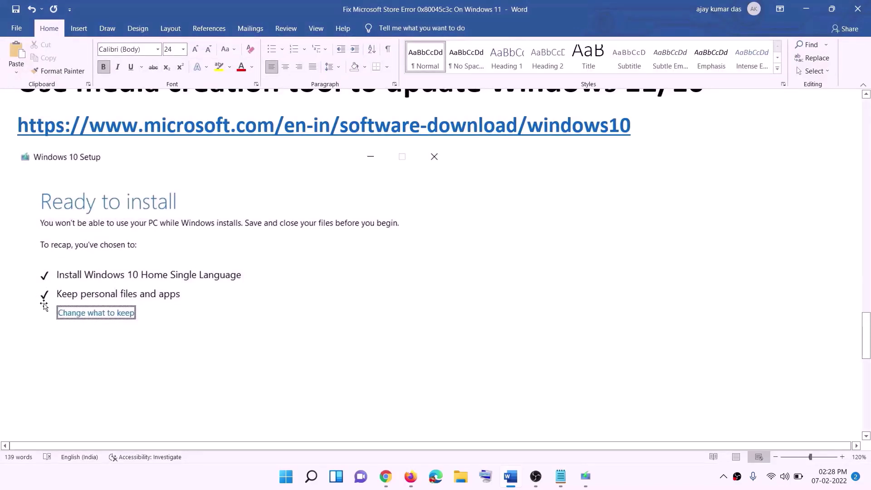
scroll(447, 315, down, 3)
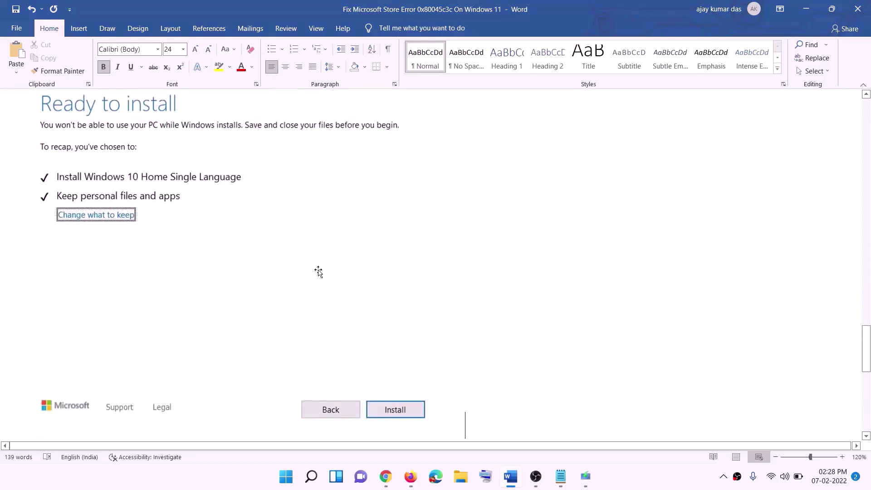
scroll(356, 281, up, 1)
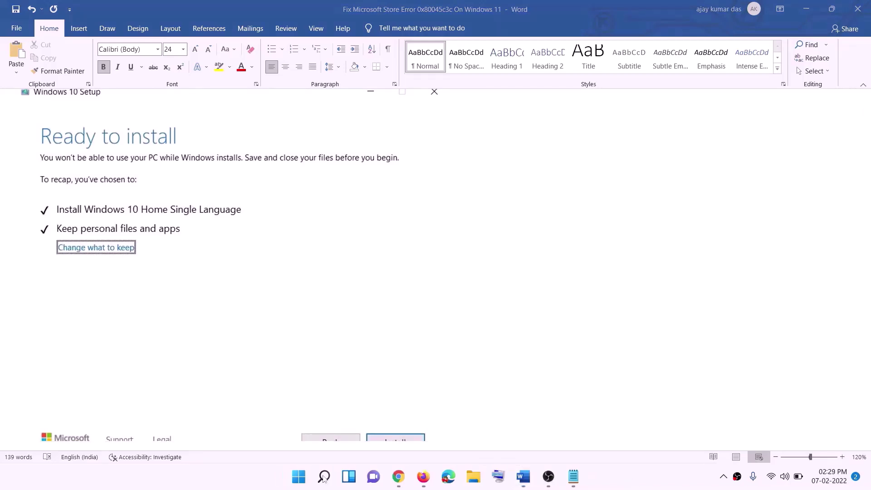
Switch to Chrome, highlight the media creation tool text under Create Windows 11 Installation Media, and download the tool
click(401, 478)
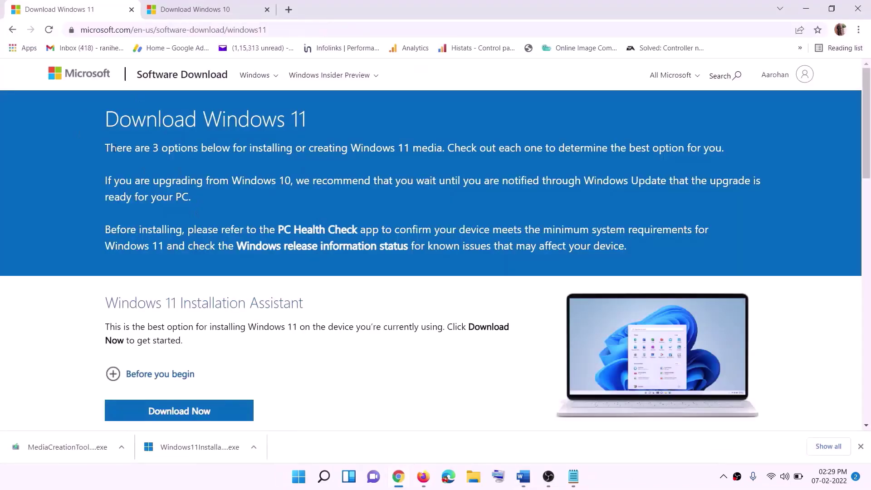
scroll(281, 300, down, 5)
click(166, 269)
drag(166, 269, 251, 269)
click(175, 344)
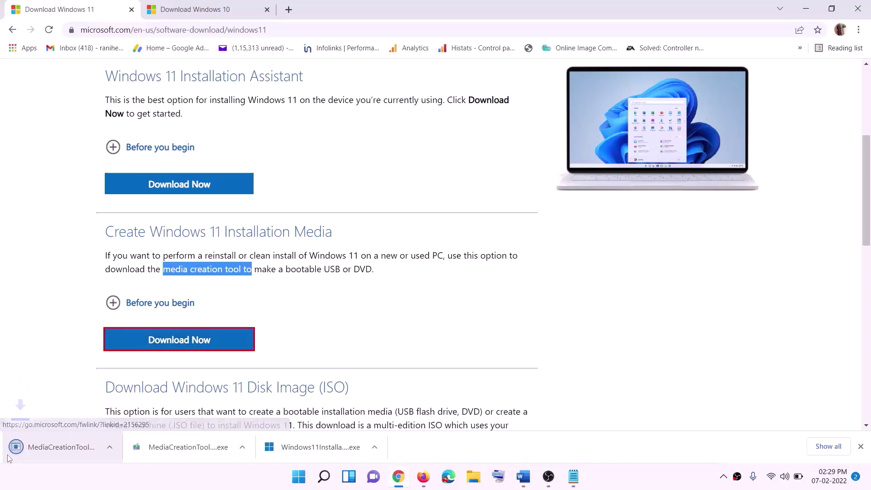
Run the downloaded media creation tool, accept the license terms and continue with the recommended language and edition
click(73, 447)
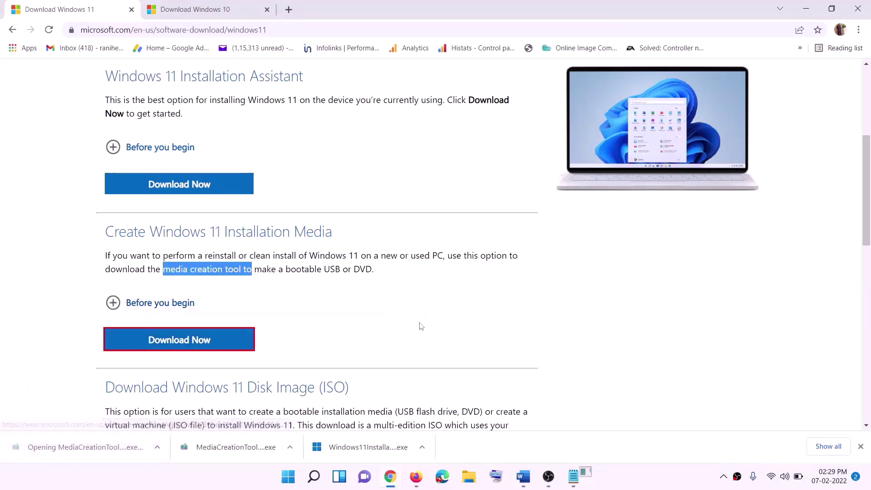
click(383, 335)
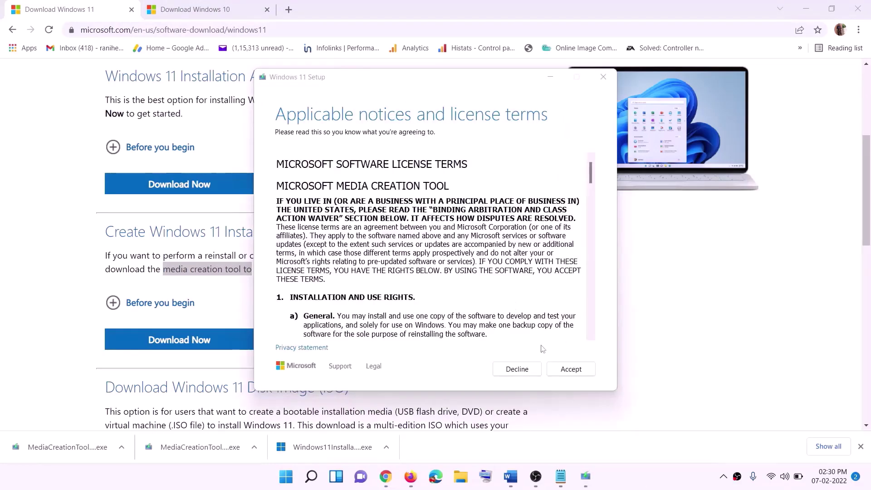
click(570, 369)
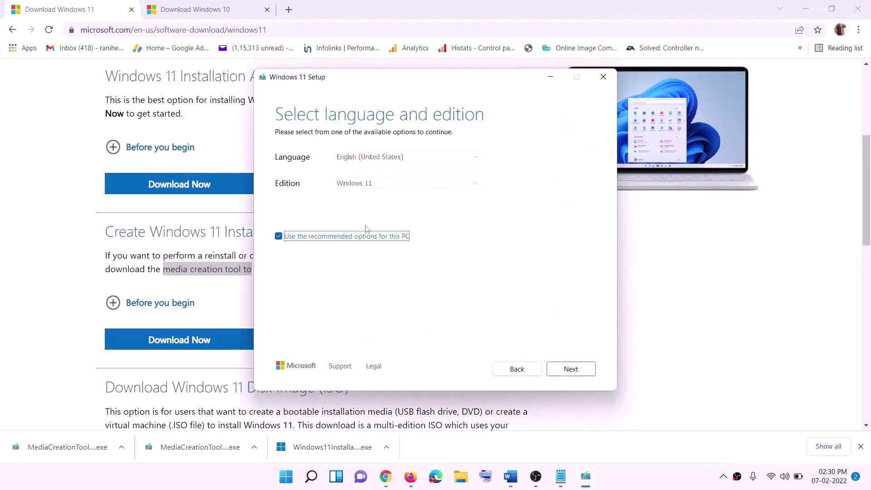
click(565, 369)
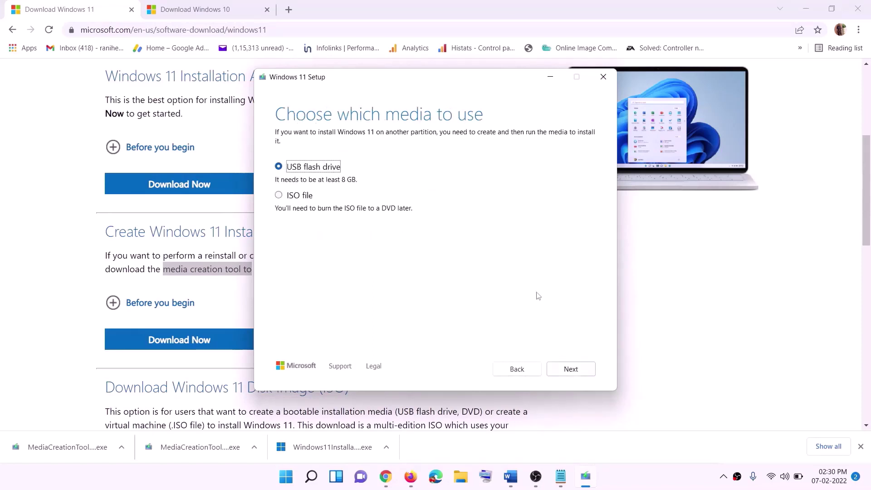
Choose ISO file as the media and save it to the Desktop under the name Windows
click(289, 198)
click(570, 368)
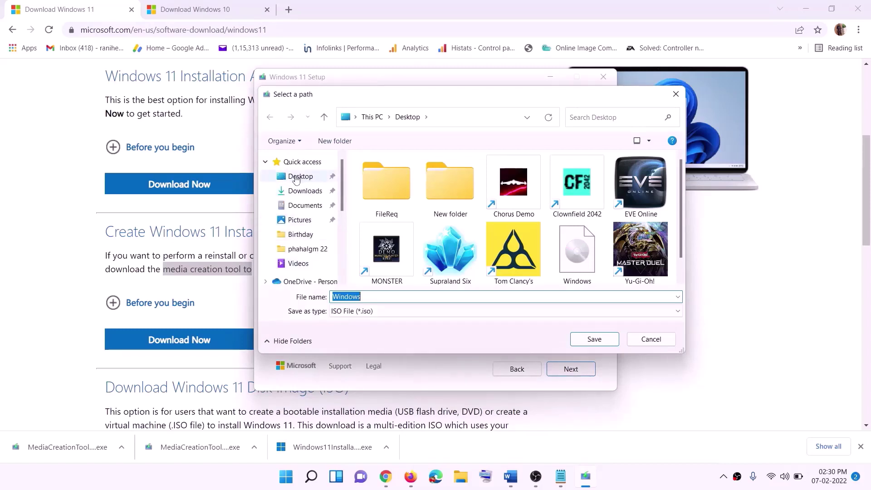
click(277, 180)
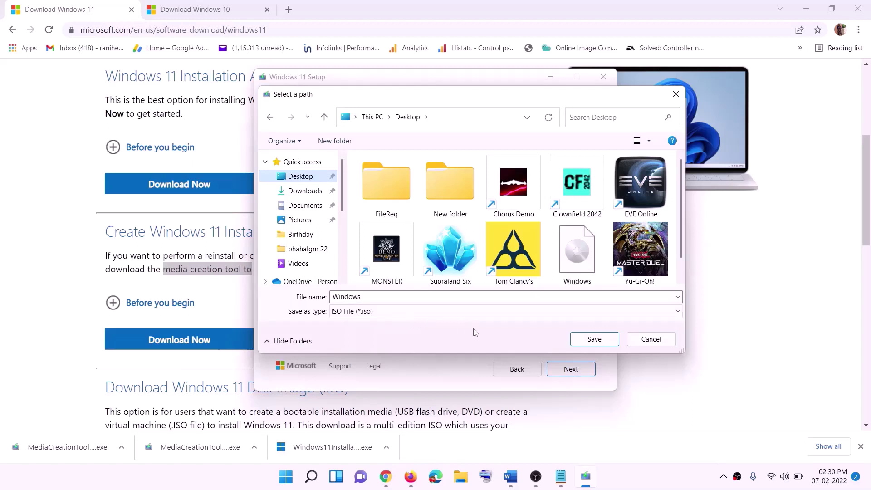
click(594, 340)
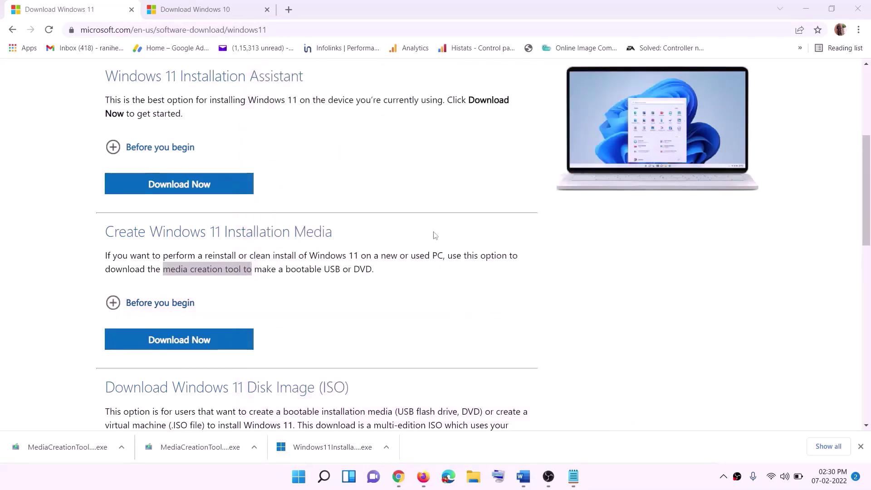
Open the Windows ISO from the desktop, run its setup application and continue past the Install Windows 11 page
key(super+d)
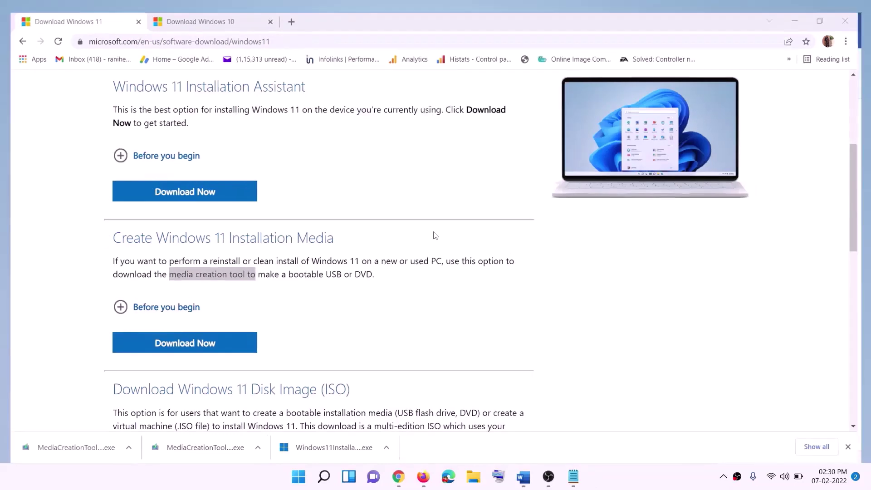
drag(197, 23, 349, 317)
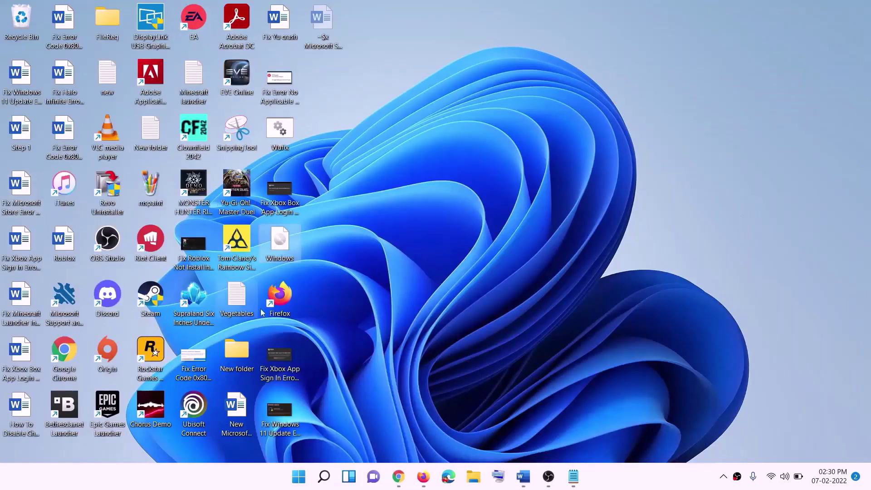
double_click(285, 249)
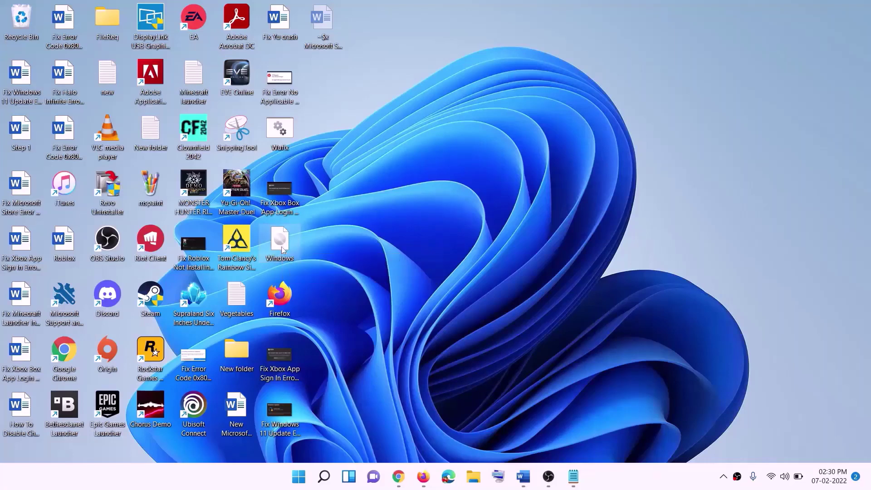
click(274, 316)
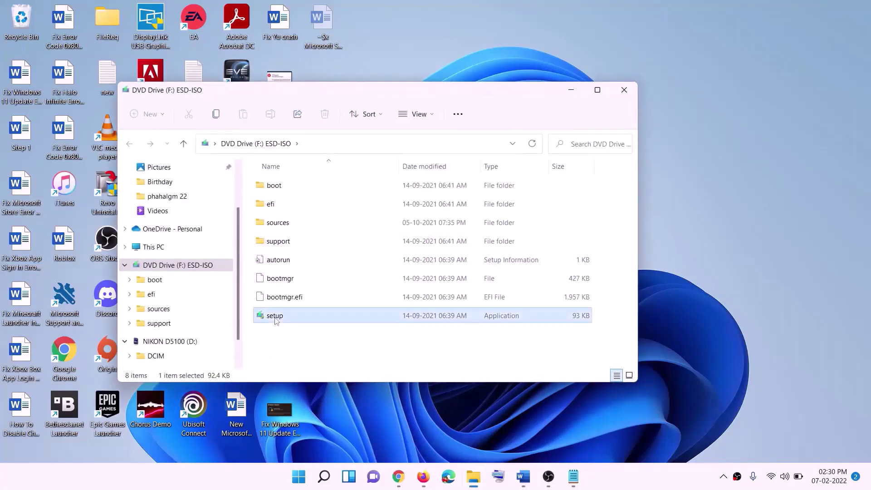
double_click(298, 315)
click(352, 357)
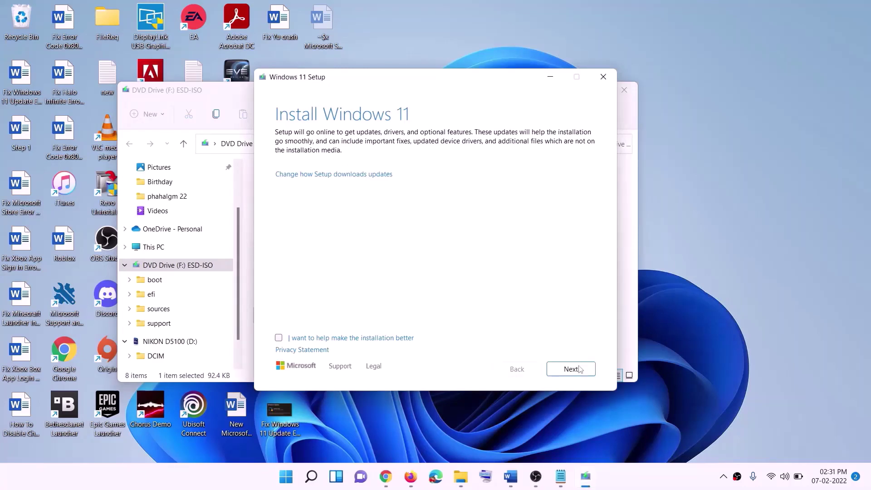
click(571, 369)
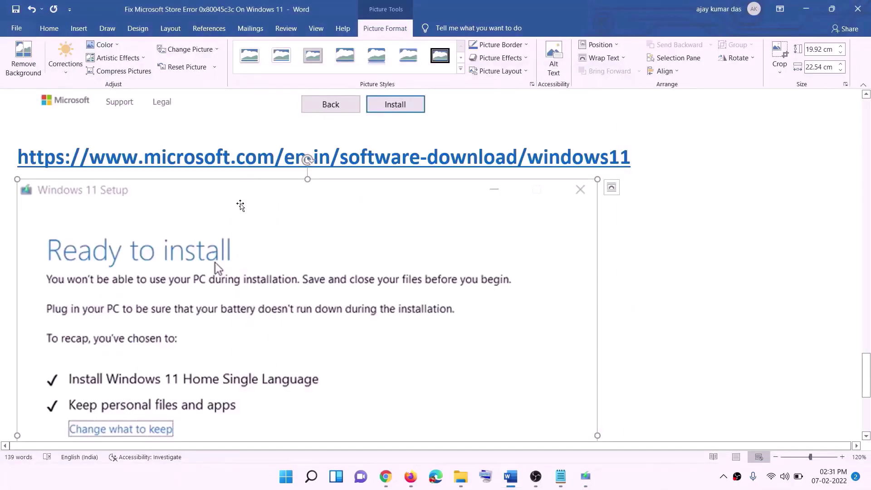
Review the Word document's Windows 11 Setup picture, from the Ready to install recap down to the Install button
scroll(201, 226, down, 1)
scroll(201, 225, down, 4)
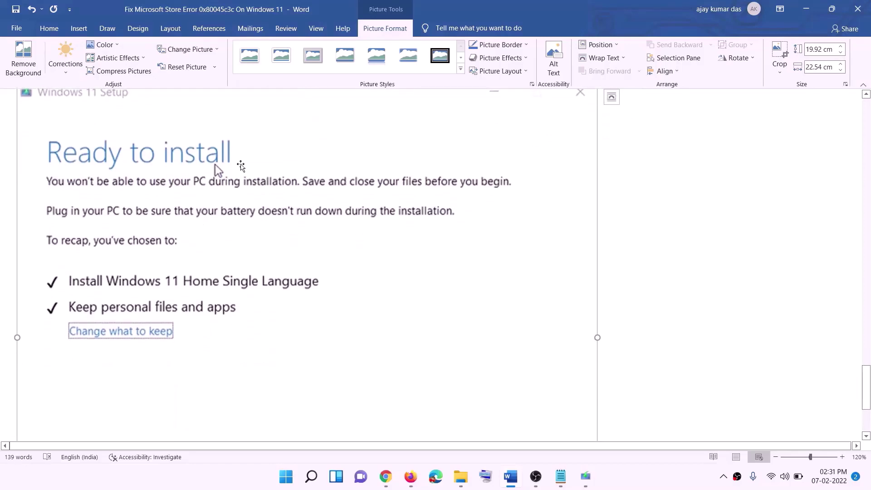
scroll(238, 180, down, 2)
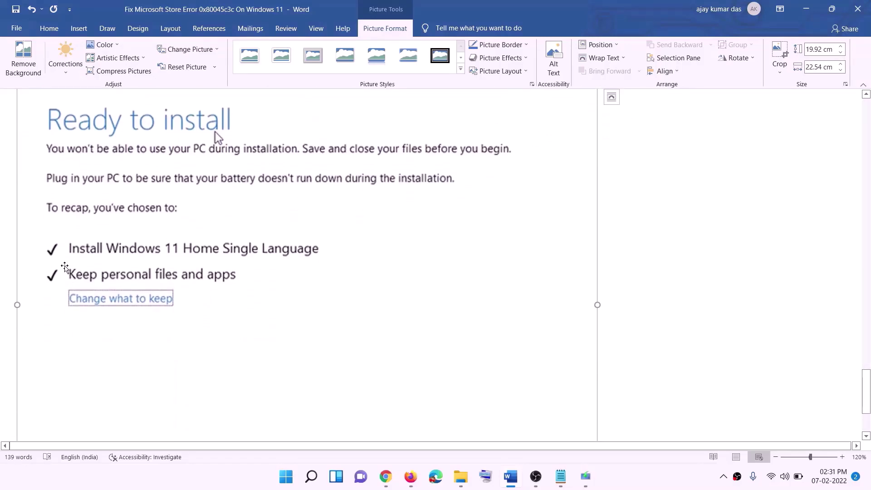
scroll(317, 308, down, 5)
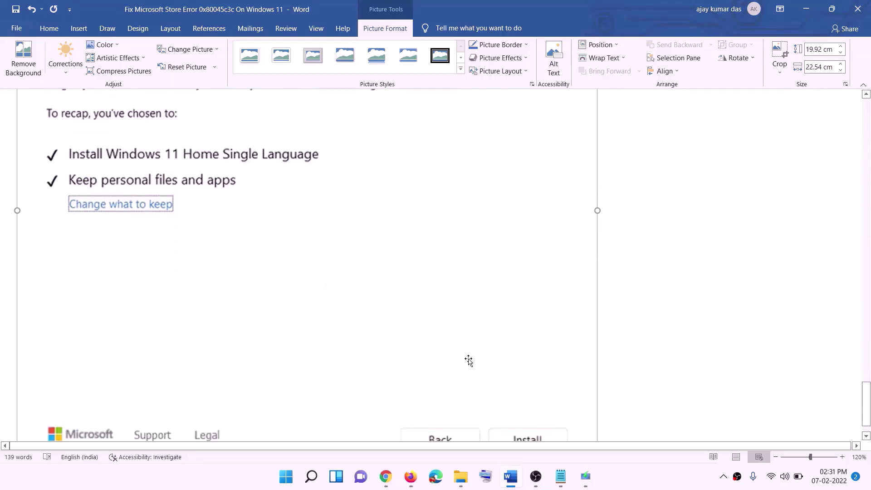
scroll(461, 338, up, 12)
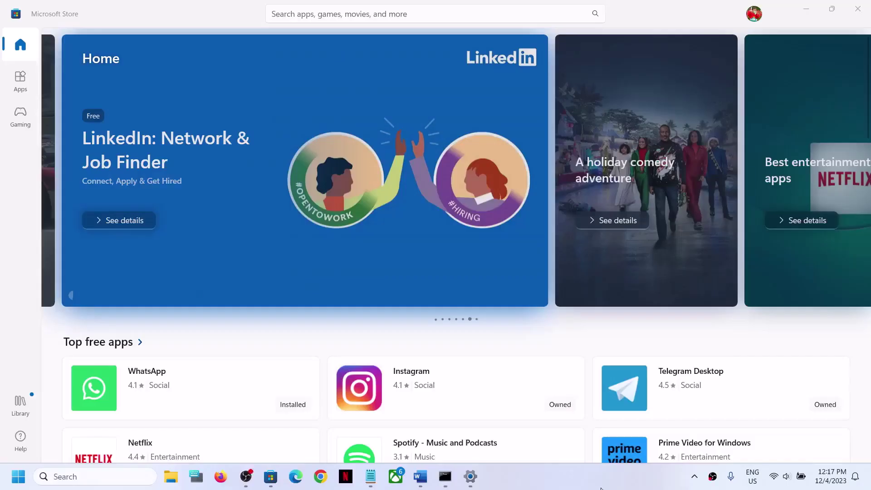
Bring up the Word document with the error code 0x80070422 title, then minimize it to return to Microsoft Store
click(420, 476)
click(454, 142)
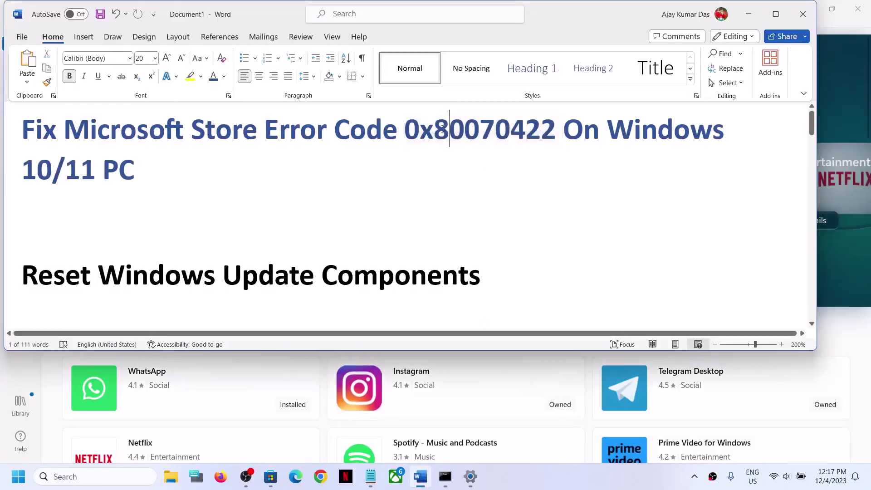
click(748, 14)
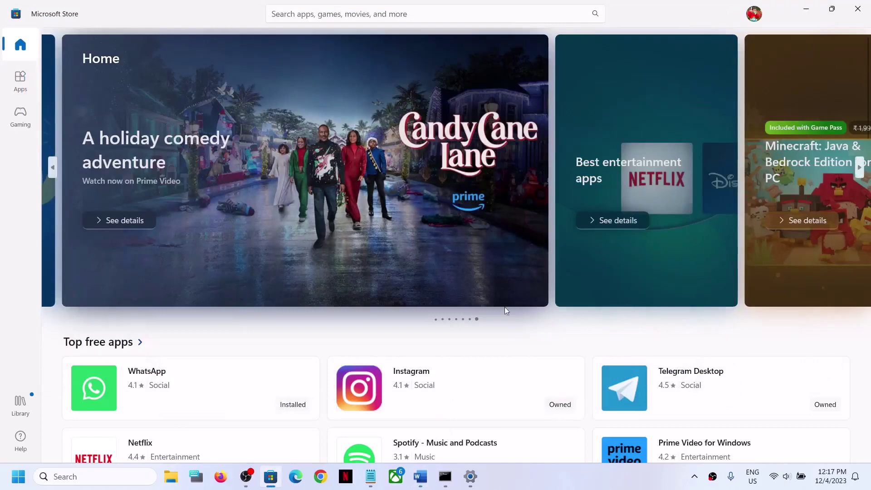
click(595, 485)
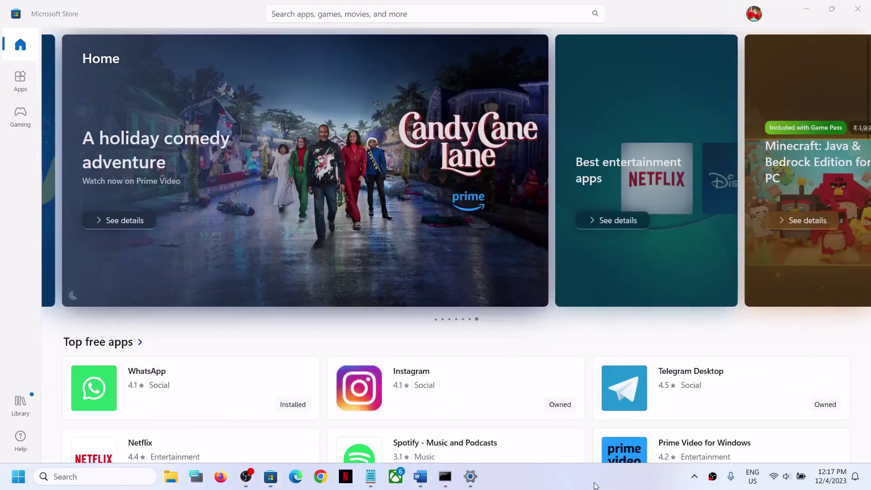